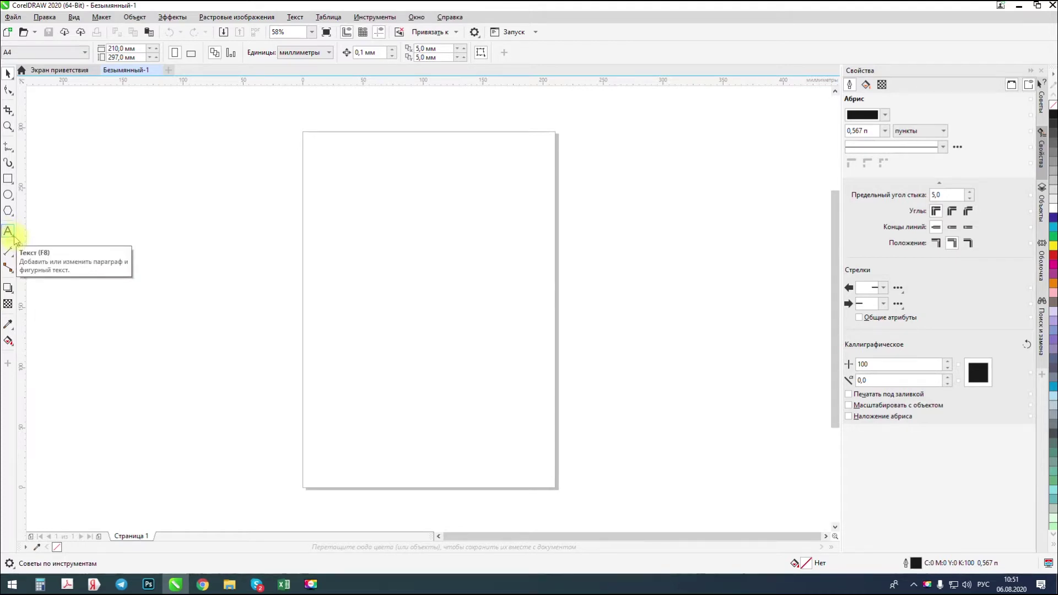
Draw tables with three rows and four columns on the page, the lowest about 114 × 81 mm
{"action": "left_click", "coordinate": [13, 237]}
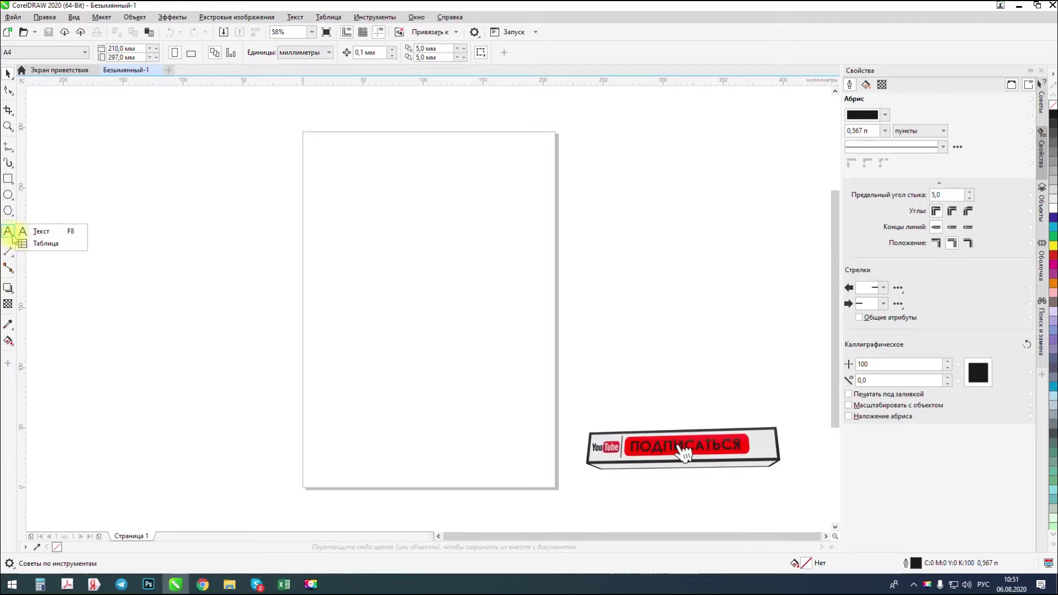
{"action": "left_click", "coordinate": [28, 244]}
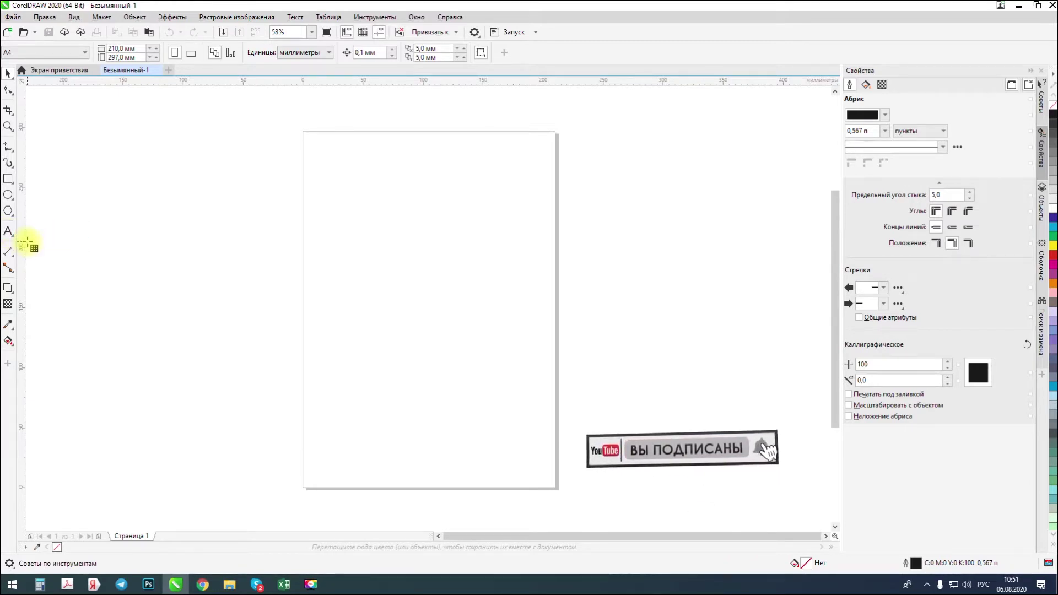
{"action": "left_click_drag", "start_coordinate": [480, 330], "coordinate": [341, 170]}
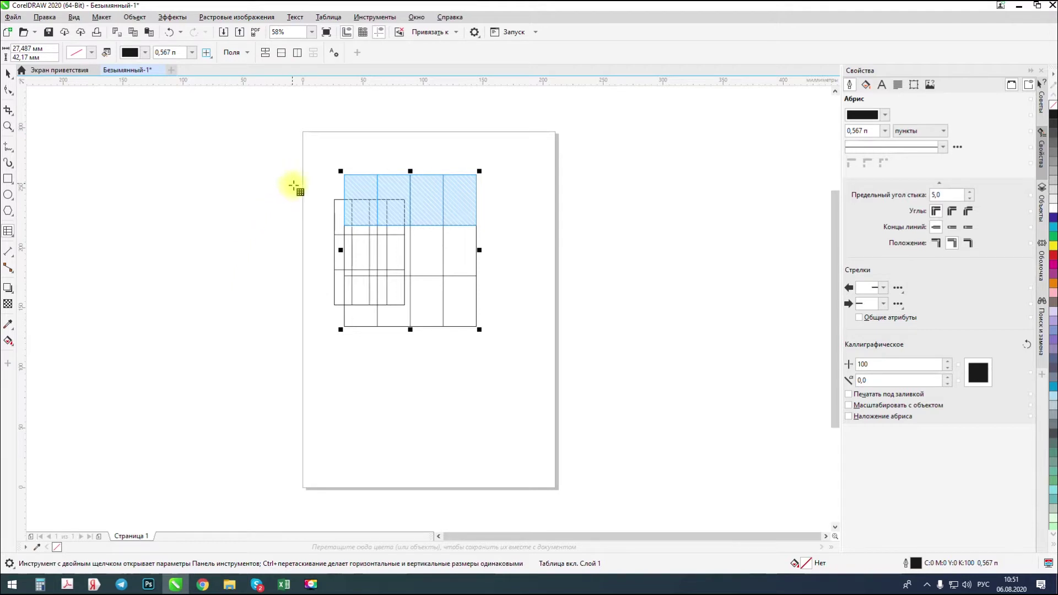
{"action": "left_click_drag", "start_coordinate": [374, 357], "coordinate": [511, 453]}
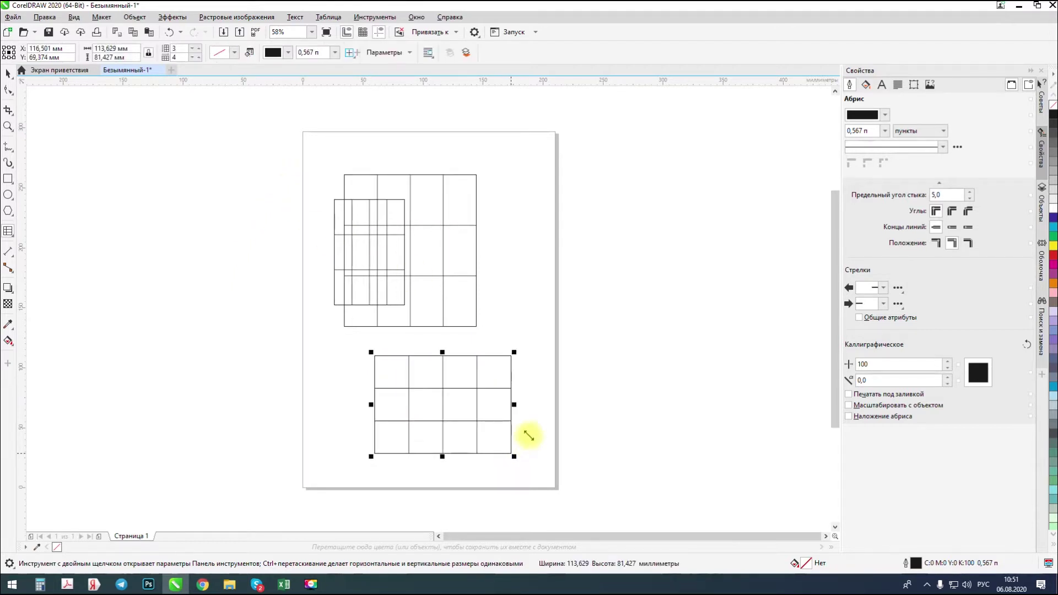
Select all the tables on the page and delete them
{"action": "left_click", "coordinate": [8, 73]}
{"action": "left_click", "coordinate": [307, 205]}
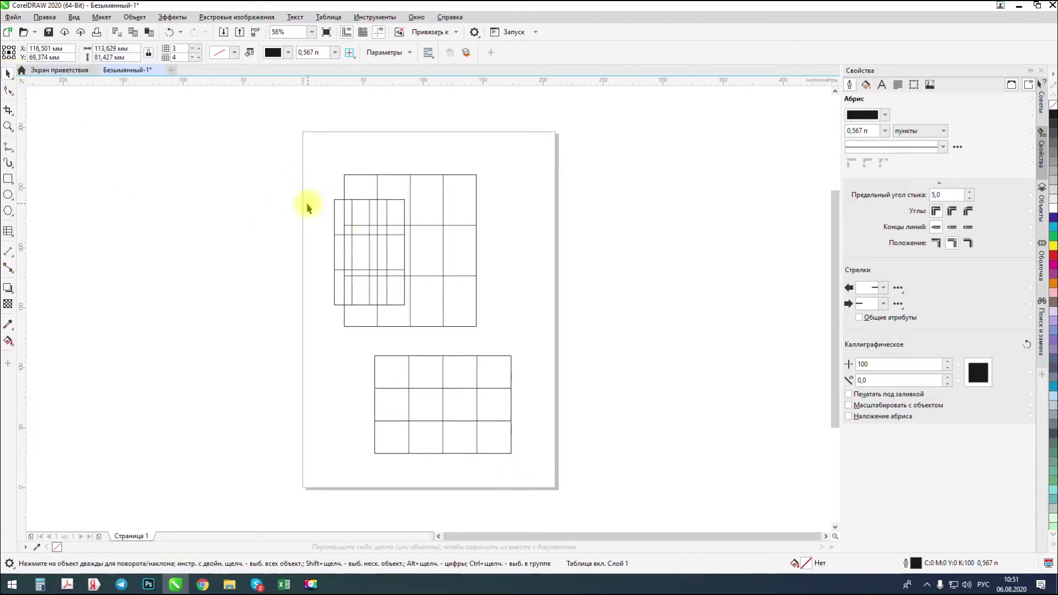
{"action": "left_click_drag", "start_coordinate": [293, 157], "coordinate": [616, 467]}
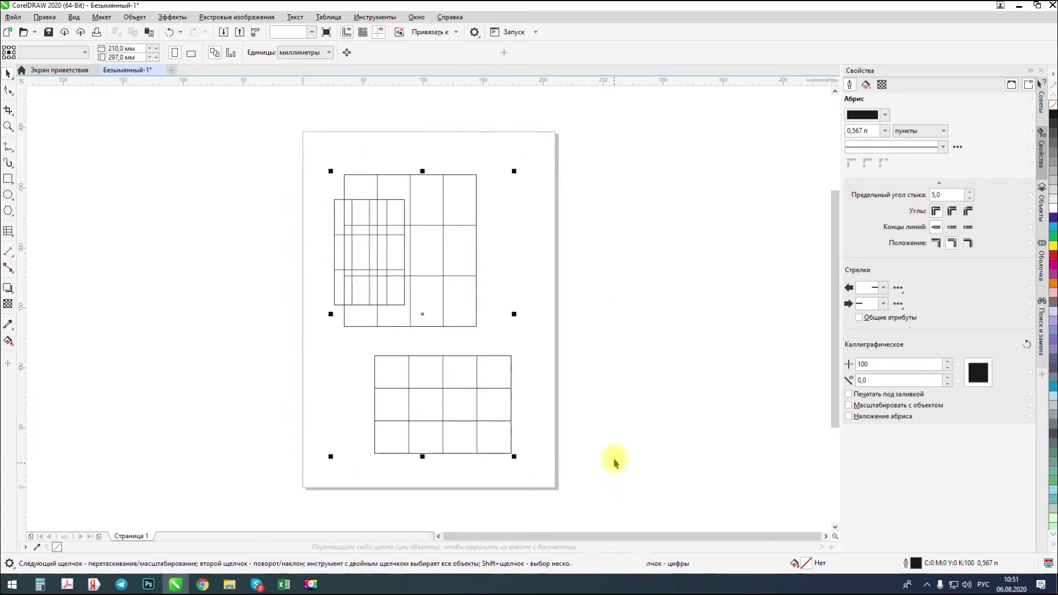
{"action": "key", "text": "Delete"}
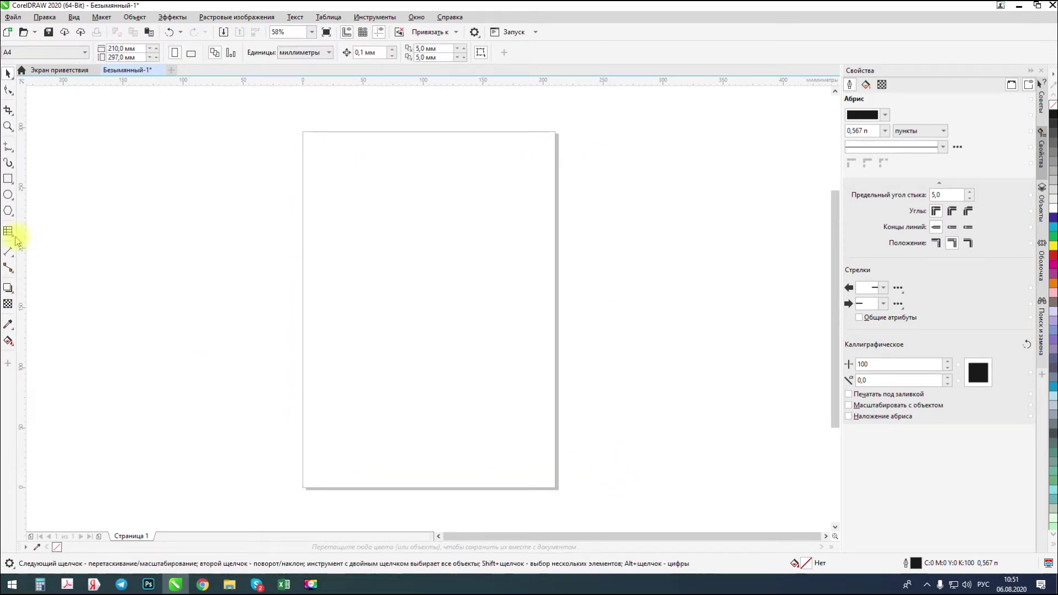
Add the artistic text "Привет!" near the upper-left corner of the page and select it as an object
{"action": "left_click", "coordinate": [12, 234]}
{"action": "left_click", "coordinate": [23, 232]}
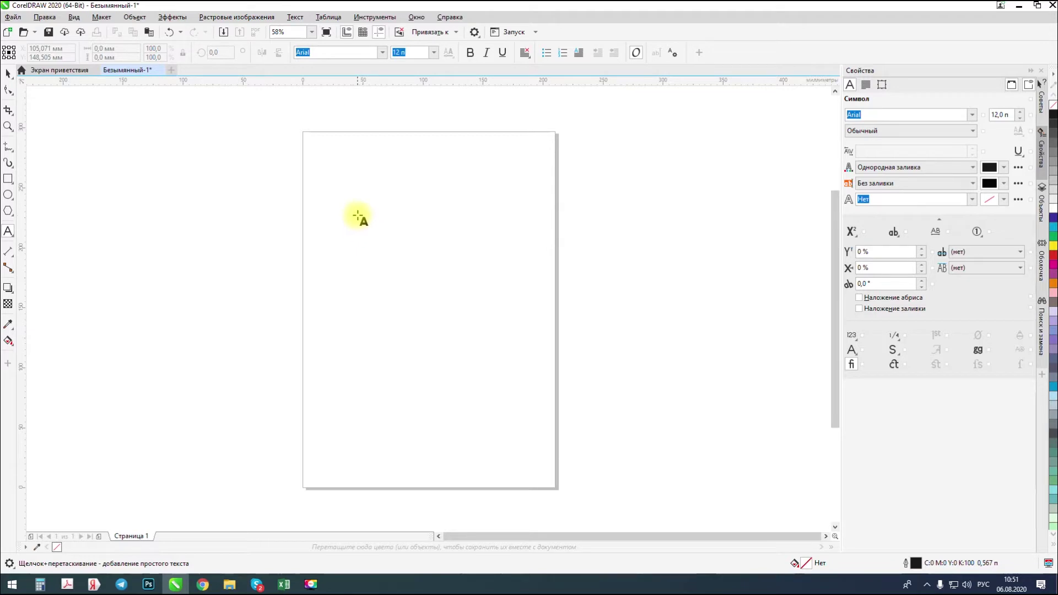
{"action": "left_click", "coordinate": [336, 176]}
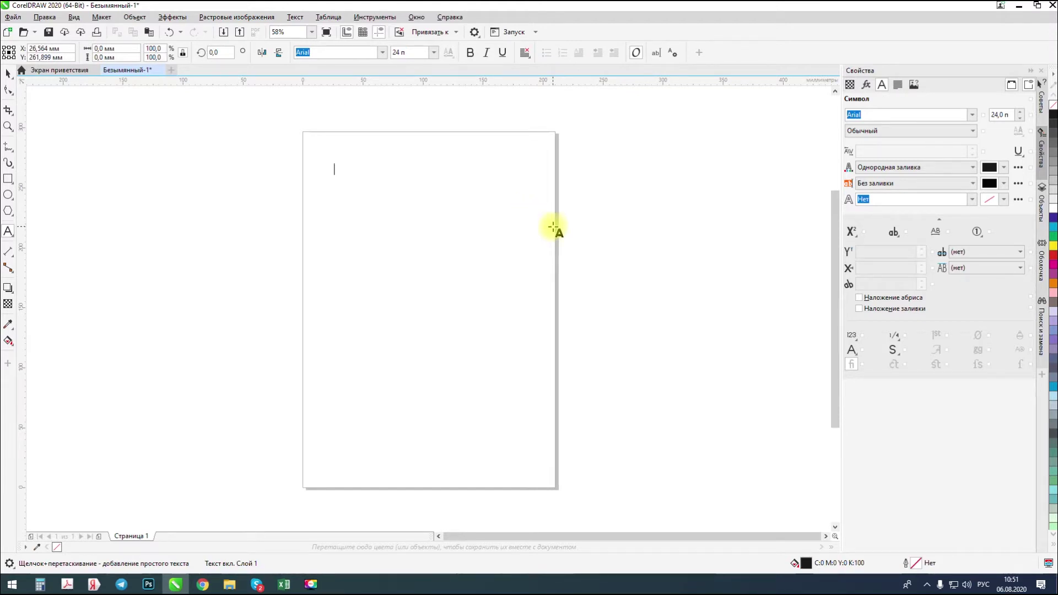
{"action": "type", "text": "Привет"}
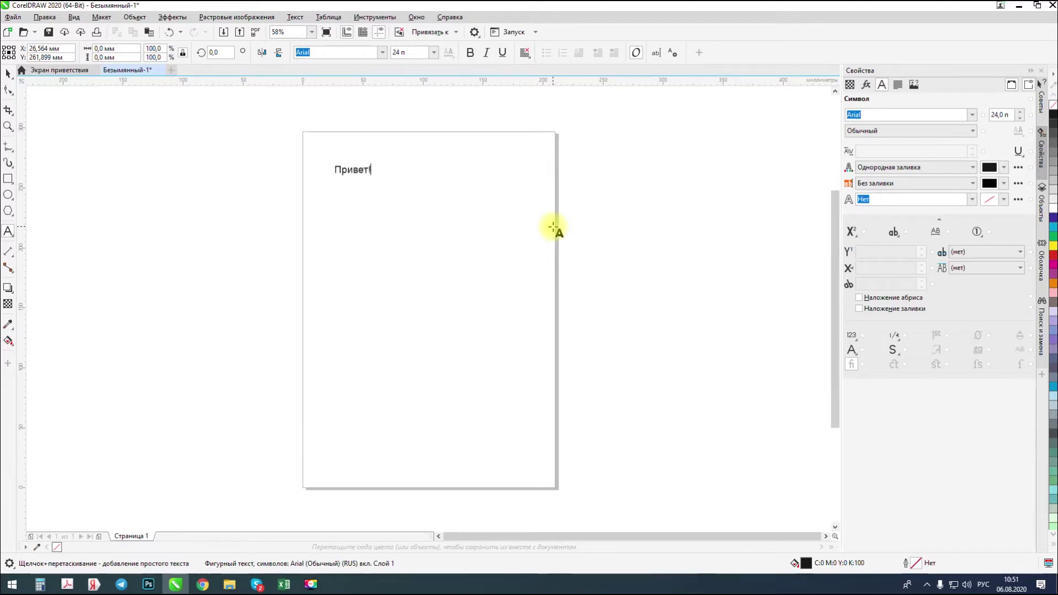
{"action": "key", "text": "Escape"}
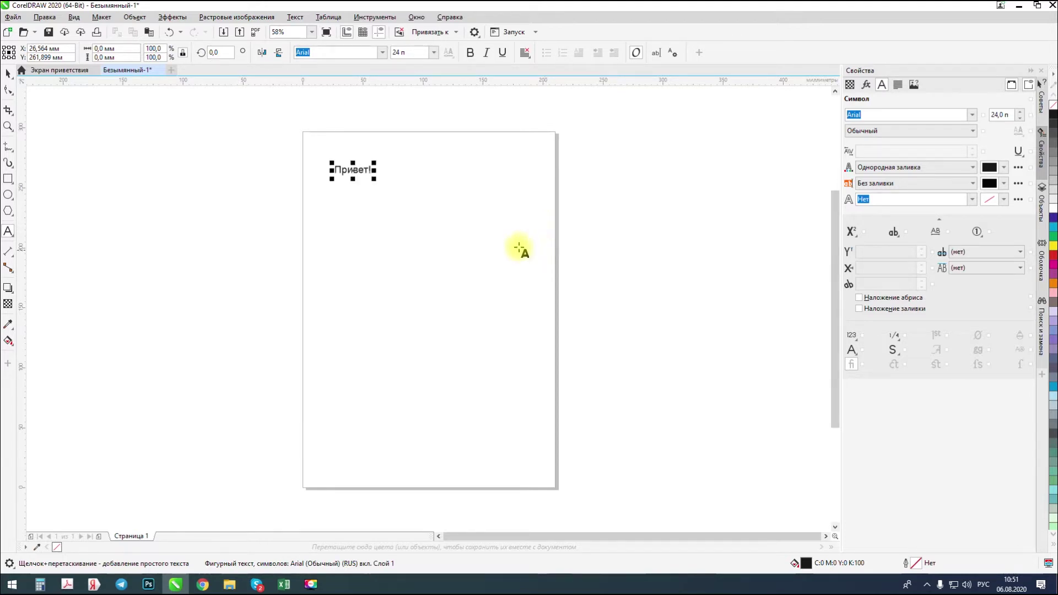
{"action": "left_click", "coordinate": [8, 73]}
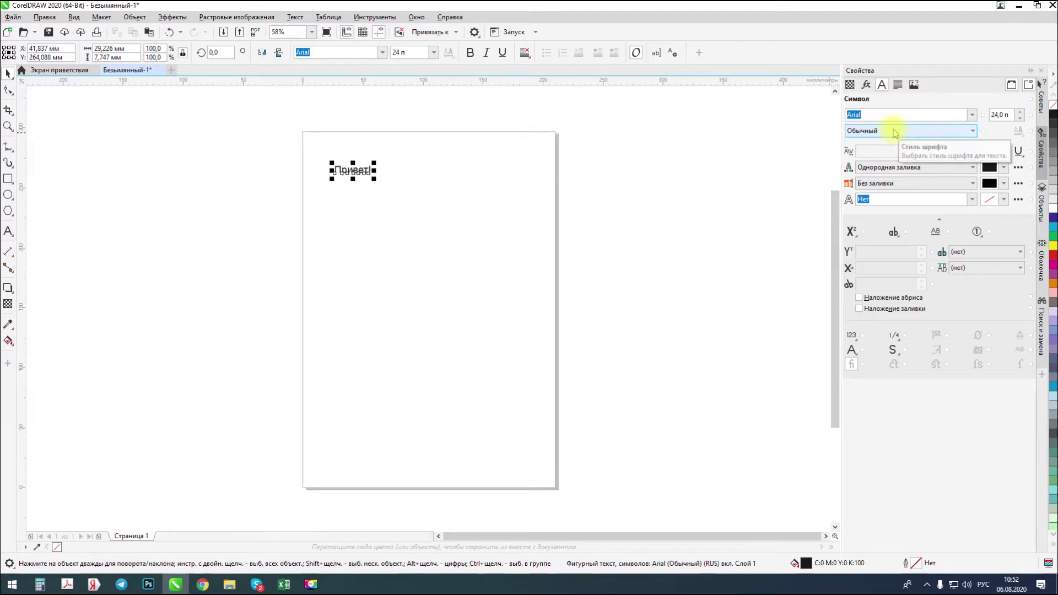
Set the font of the "Привет!" text to Century Gothic and its style to Жирный (bold)
{"action": "left_click", "coordinate": [973, 115]}
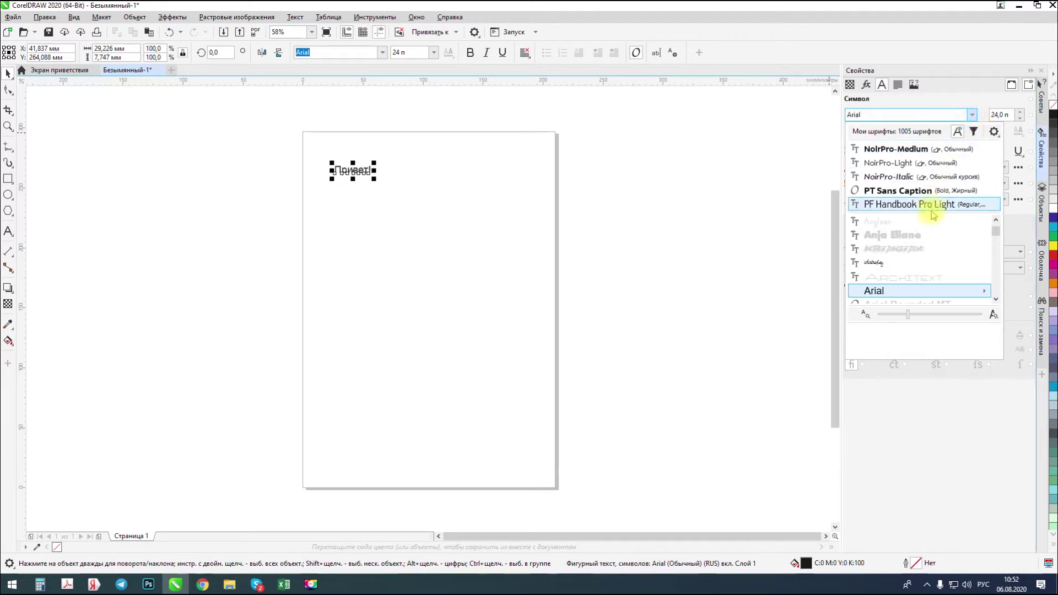
{"action": "scroll", "coordinate": [926, 252], "scroll_direction": "down", "scroll_amount": 4}
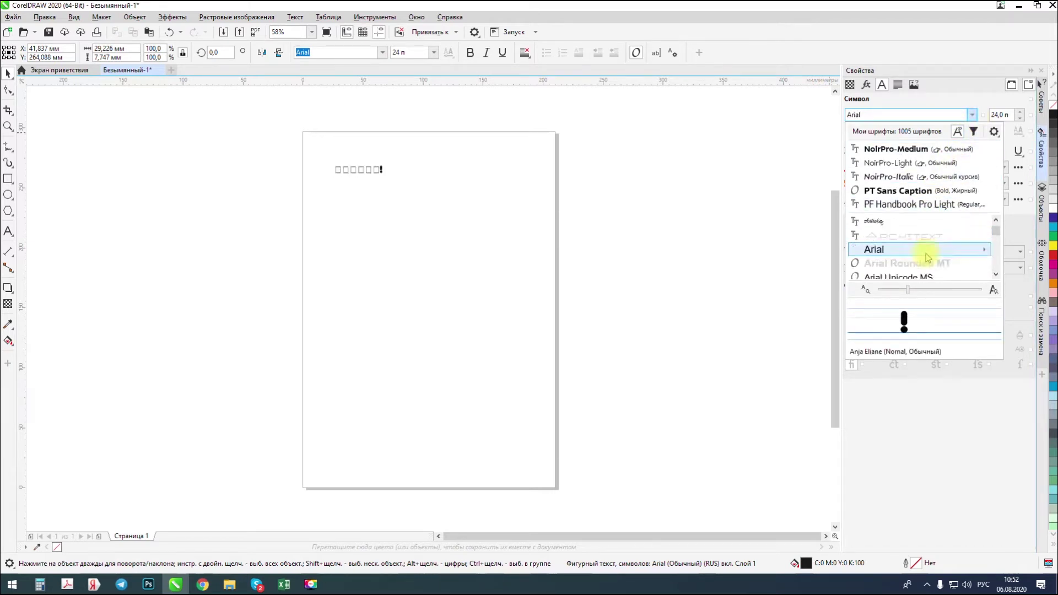
{"action": "mouse_move", "coordinate": [928, 253]}
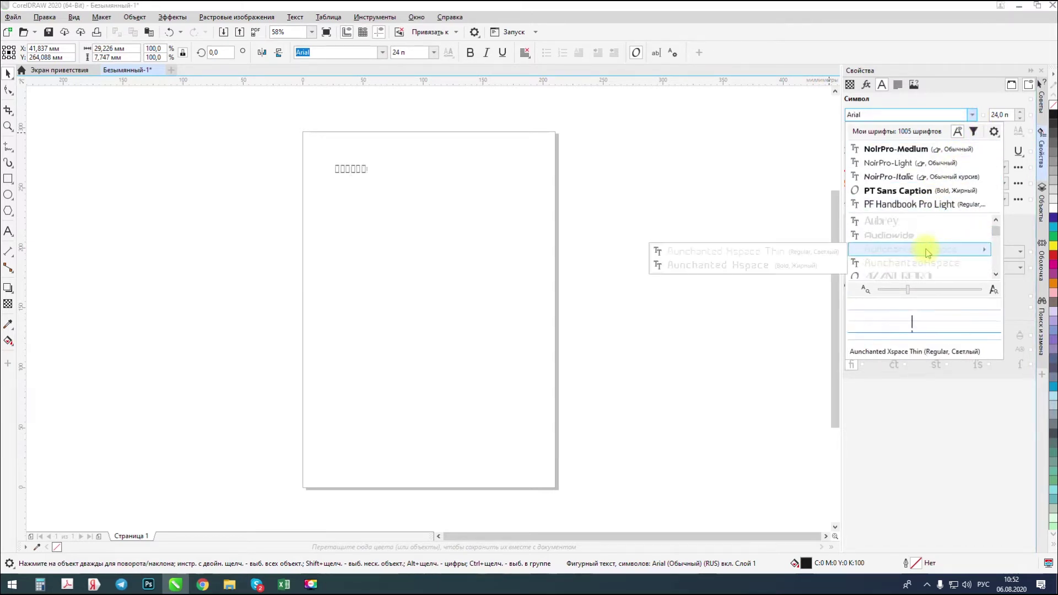
{"action": "scroll", "coordinate": [928, 253], "scroll_direction": "down", "scroll_amount": 3}
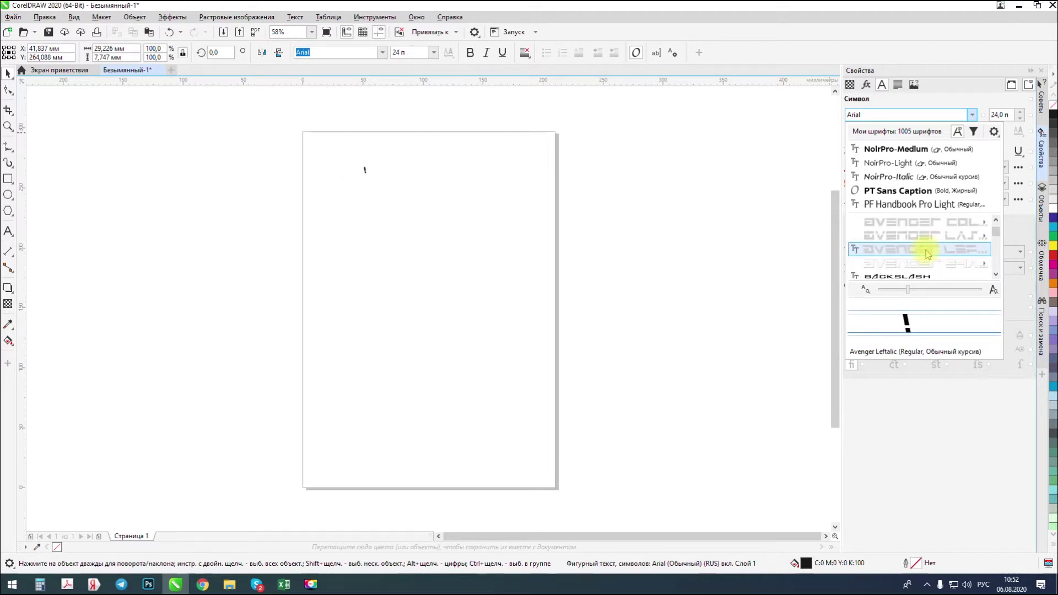
{"action": "scroll", "coordinate": [928, 254], "scroll_direction": "down", "scroll_amount": 1}
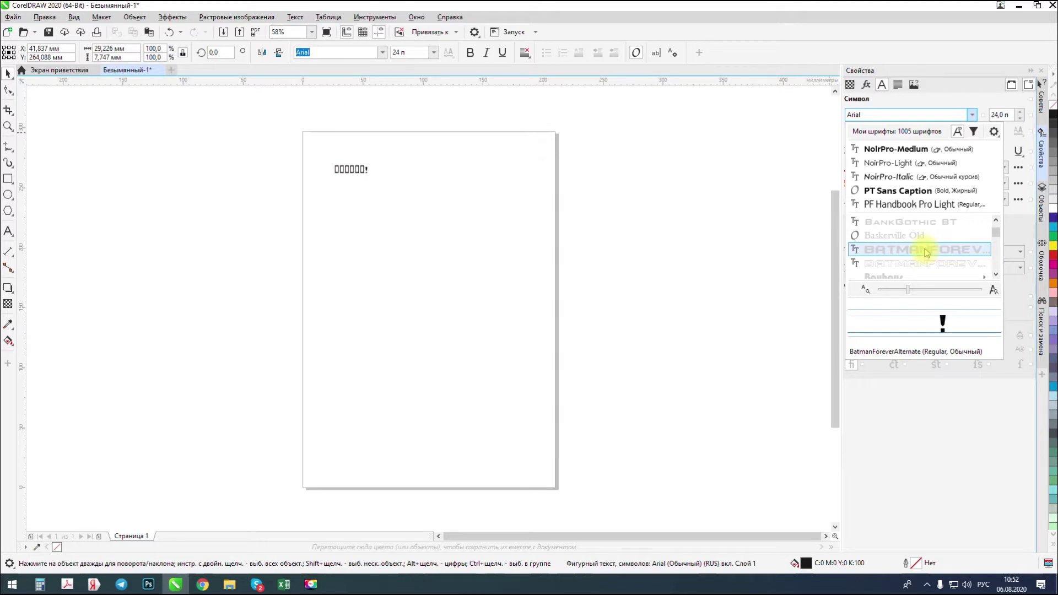
{"action": "scroll", "coordinate": [927, 252], "scroll_direction": "down", "scroll_amount": 3}
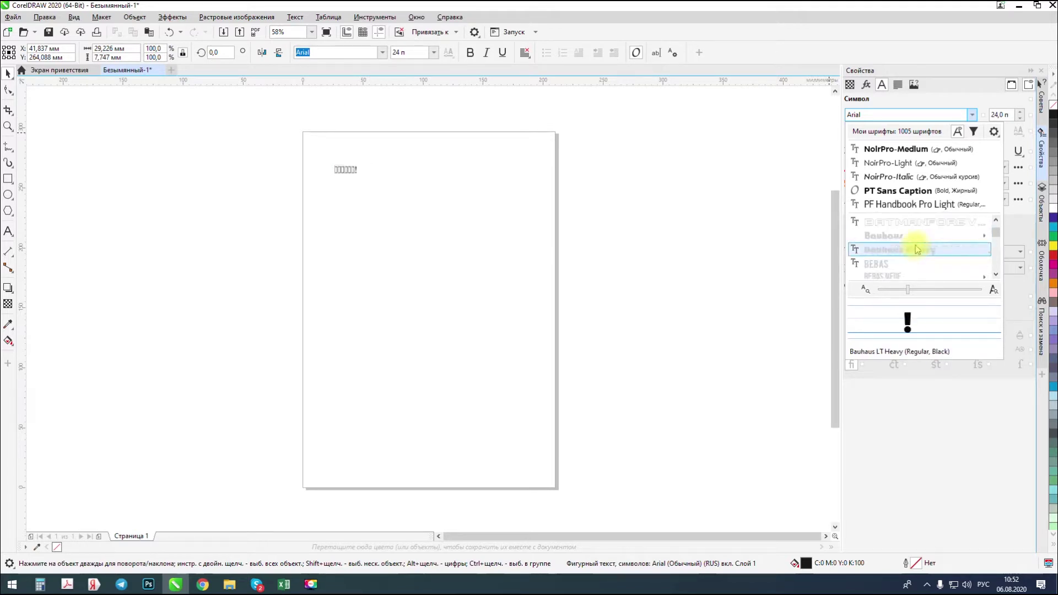
{"action": "scroll", "coordinate": [916, 251], "scroll_direction": "down", "scroll_amount": 3}
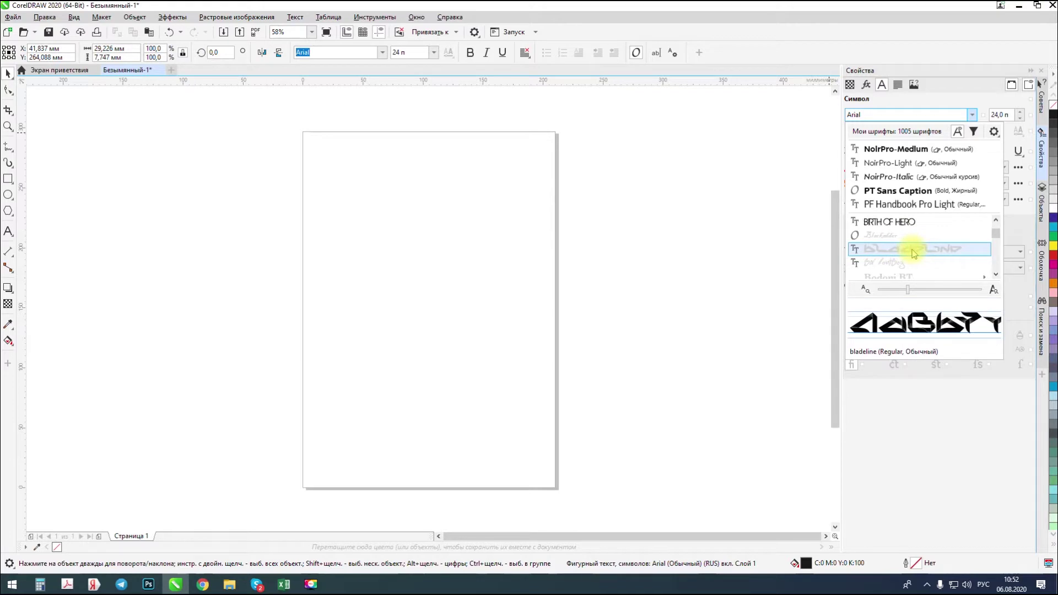
{"action": "scroll", "coordinate": [913, 260], "scroll_direction": "down", "scroll_amount": 5}
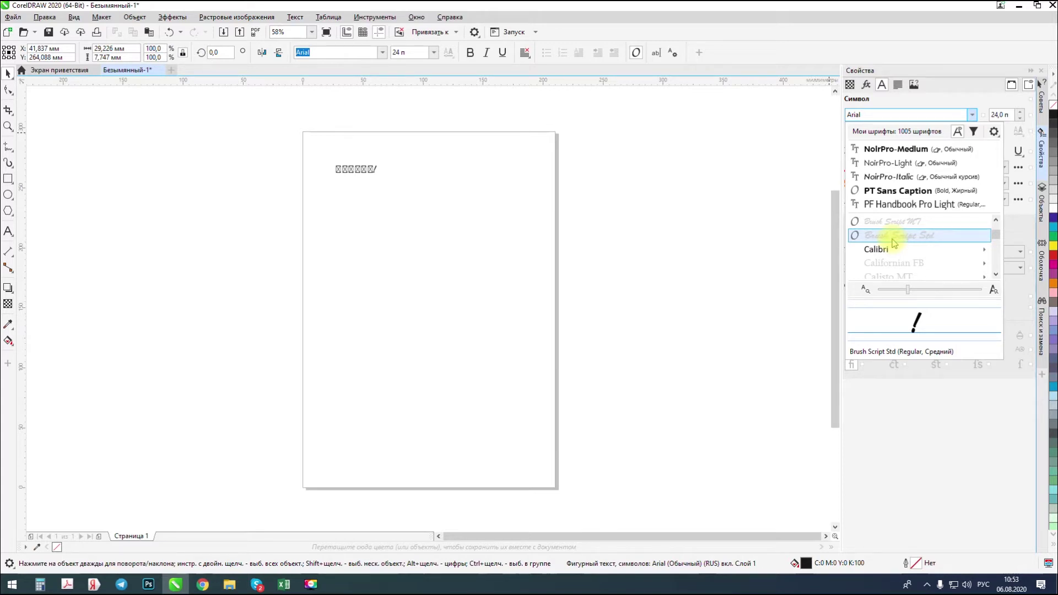
{"action": "scroll", "coordinate": [883, 243], "scroll_direction": "down", "scroll_amount": 3}
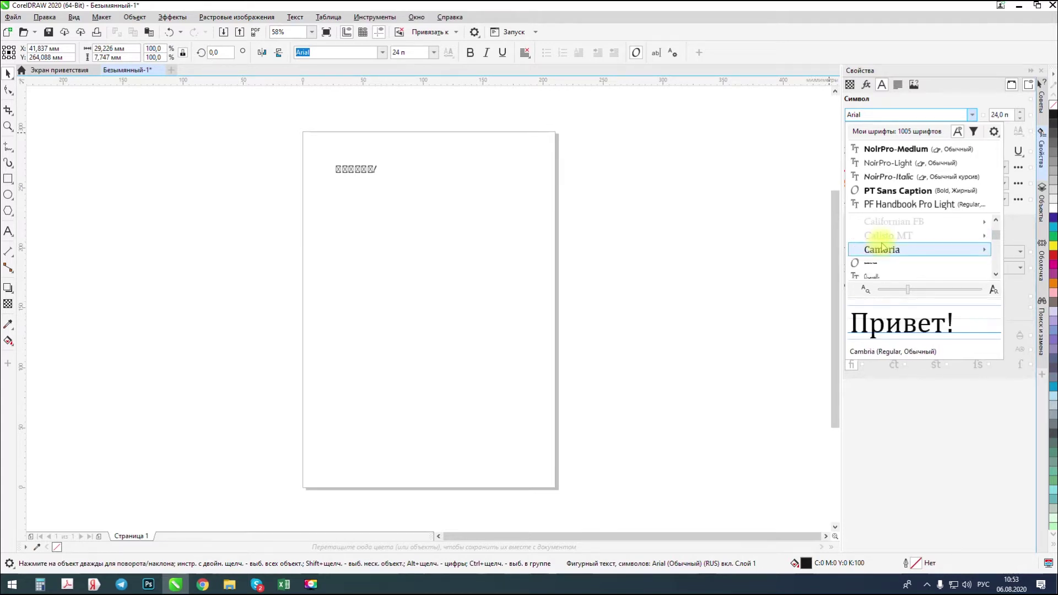
{"action": "scroll", "coordinate": [883, 247], "scroll_direction": "down", "scroll_amount": 3}
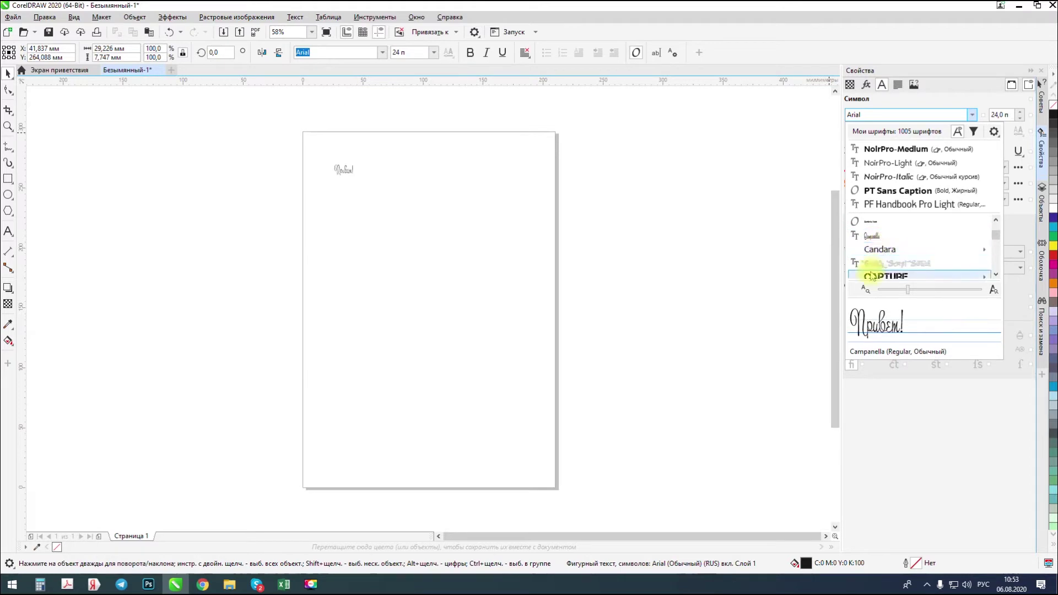
{"action": "scroll", "coordinate": [882, 240], "scroll_direction": "down", "scroll_amount": 6}
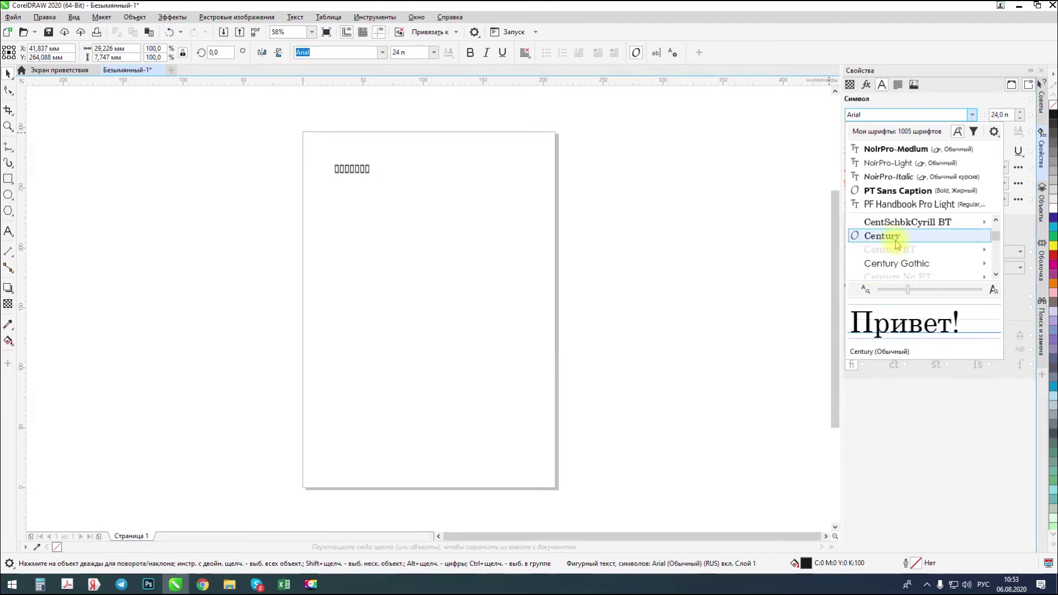
{"action": "left_click", "coordinate": [685, 267]}
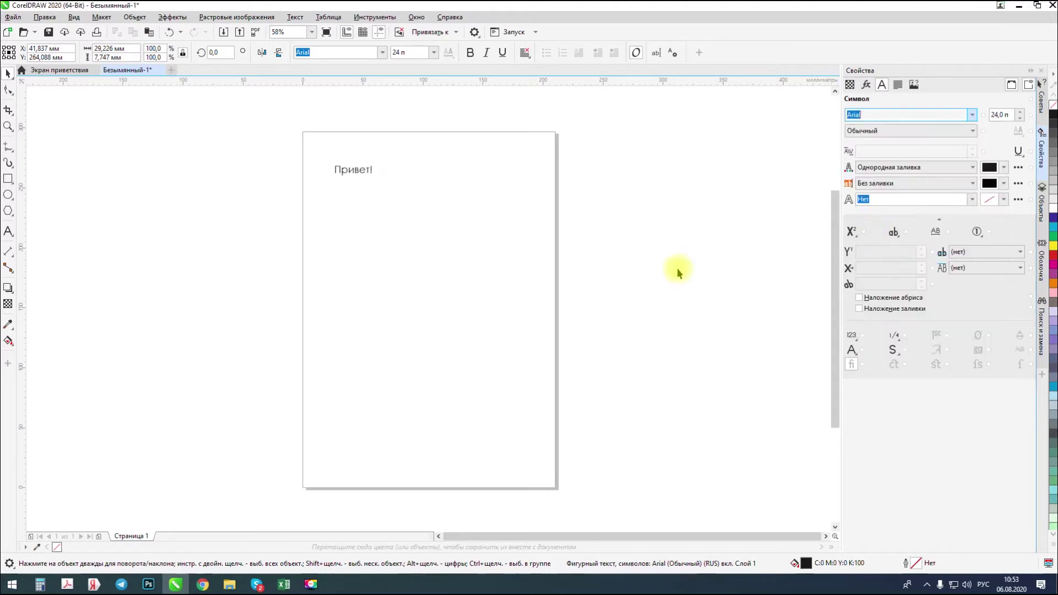
{"action": "left_click", "coordinate": [954, 136]}
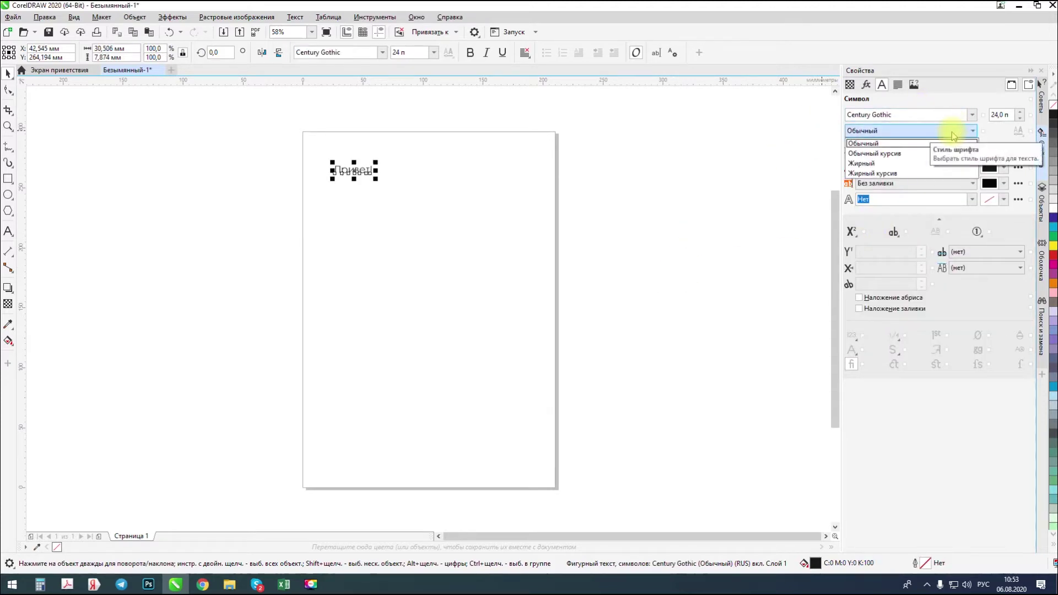
{"action": "left_click", "coordinate": [945, 166]}
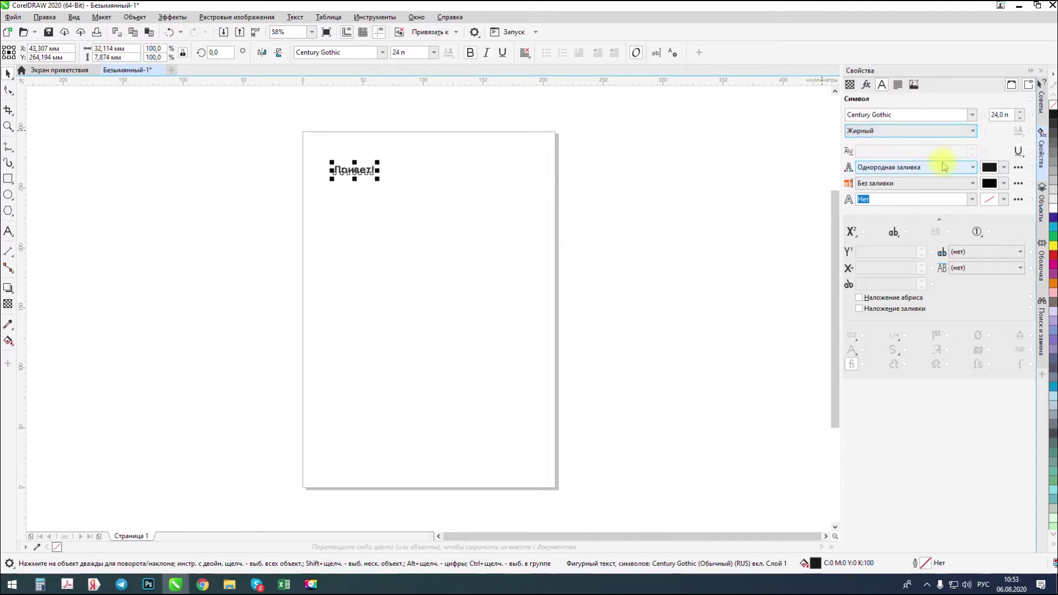
Enlarge the "Привет!" text to 38 pt and set its size back to 24 pt
{"action": "left_click", "coordinate": [1020, 111]}
{"action": "left_click", "coordinate": [1021, 111]}
{"action": "left_click", "coordinate": [1021, 111]}
{"action": "left_click", "coordinate": [1020, 111]}
{"action": "left_click", "coordinate": [1020, 112]}
{"action": "left_click", "coordinate": [1021, 112]}
{"action": "left_click", "coordinate": [1020, 112]}
{"action": "left_click", "coordinate": [1021, 112]}
{"action": "left_click", "coordinate": [1020, 111]}
{"action": "left_click", "coordinate": [1020, 111]}
{"action": "left_click", "coordinate": [1021, 112]}
{"action": "left_click", "coordinate": [1020, 112]}
{"action": "left_click", "coordinate": [1021, 112]}
{"action": "left_click", "coordinate": [1021, 112]}
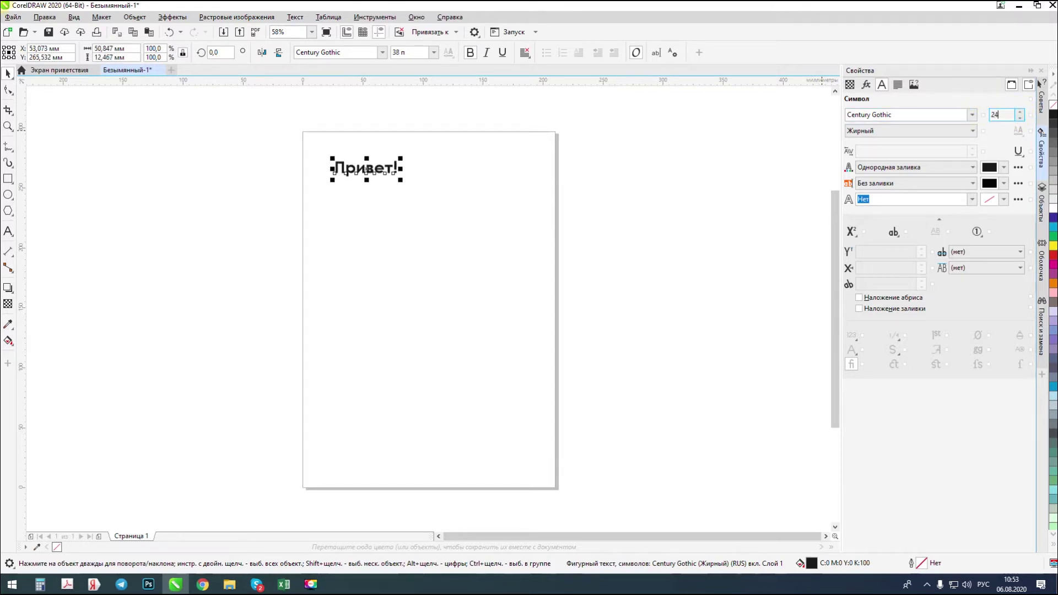
{"action": "key", "text": "Return"}
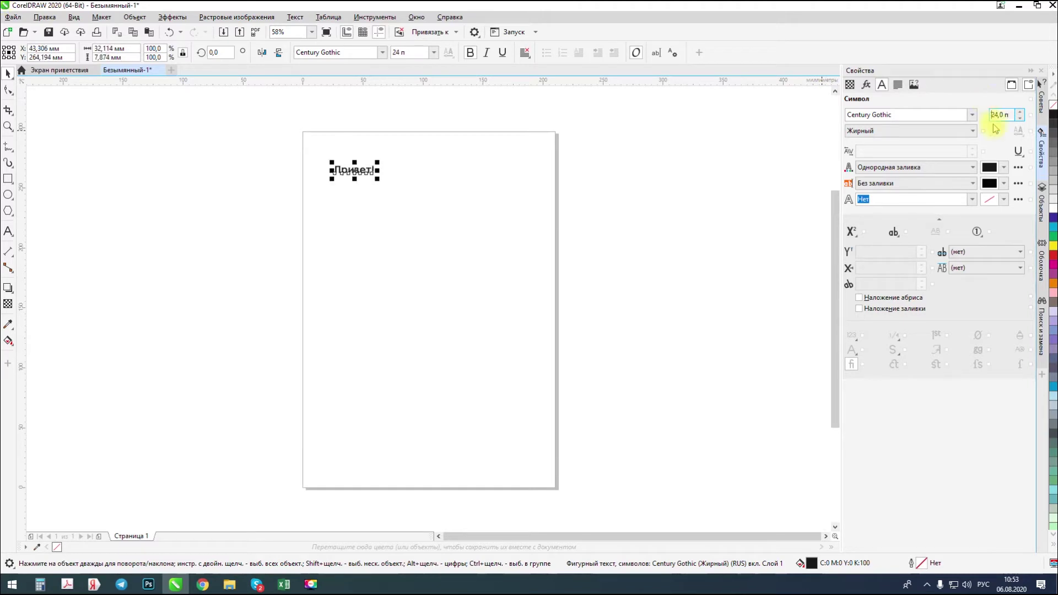
{"action": "left_click", "coordinate": [1024, 156]}
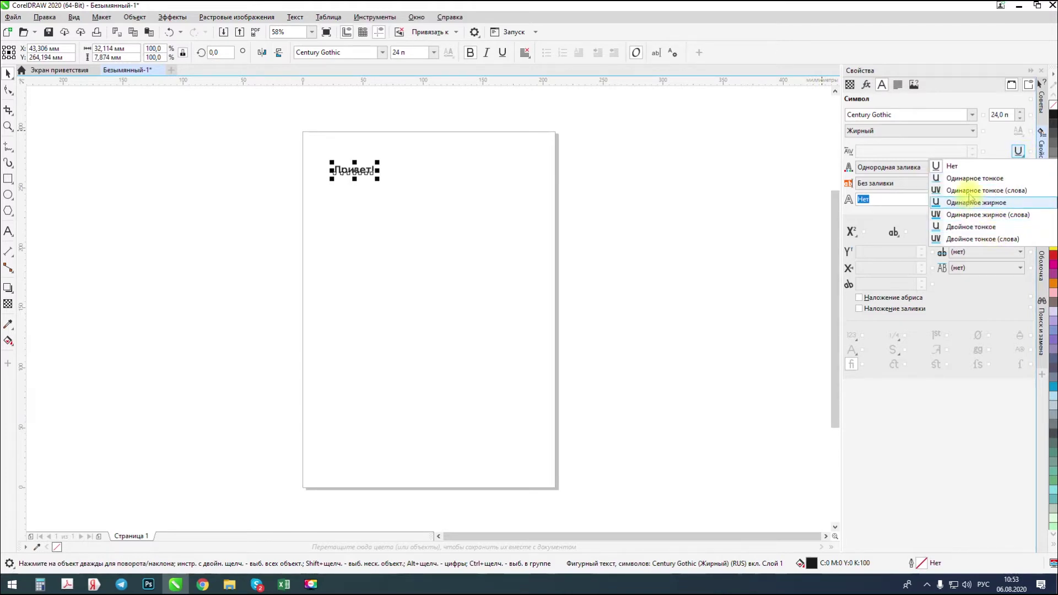
{"action": "left_click", "coordinate": [984, 169]}
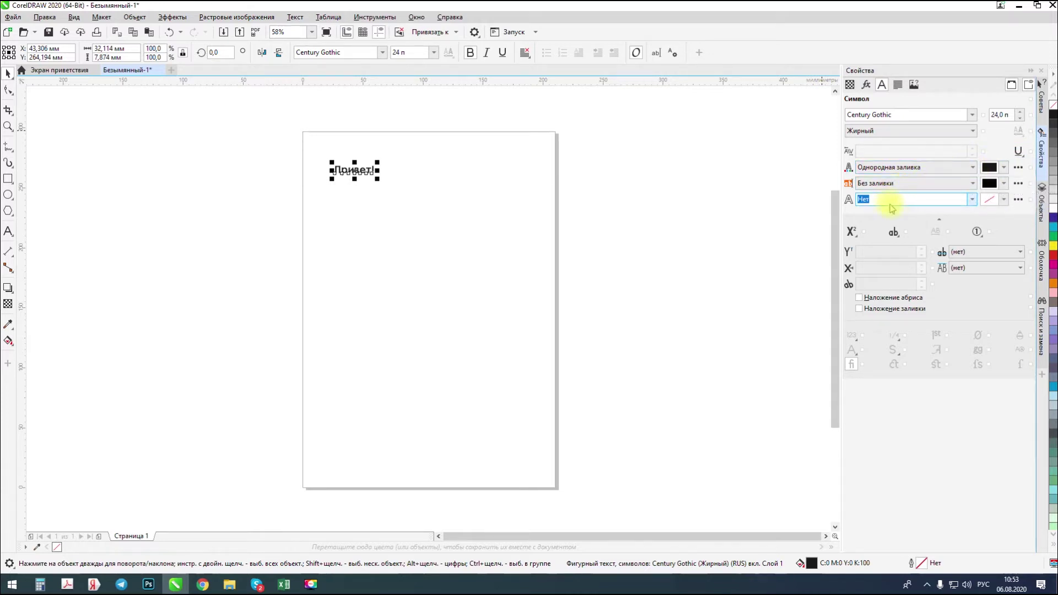
{"action": "left_click", "coordinate": [937, 199]}
{"action": "left_click", "coordinate": [973, 201]}
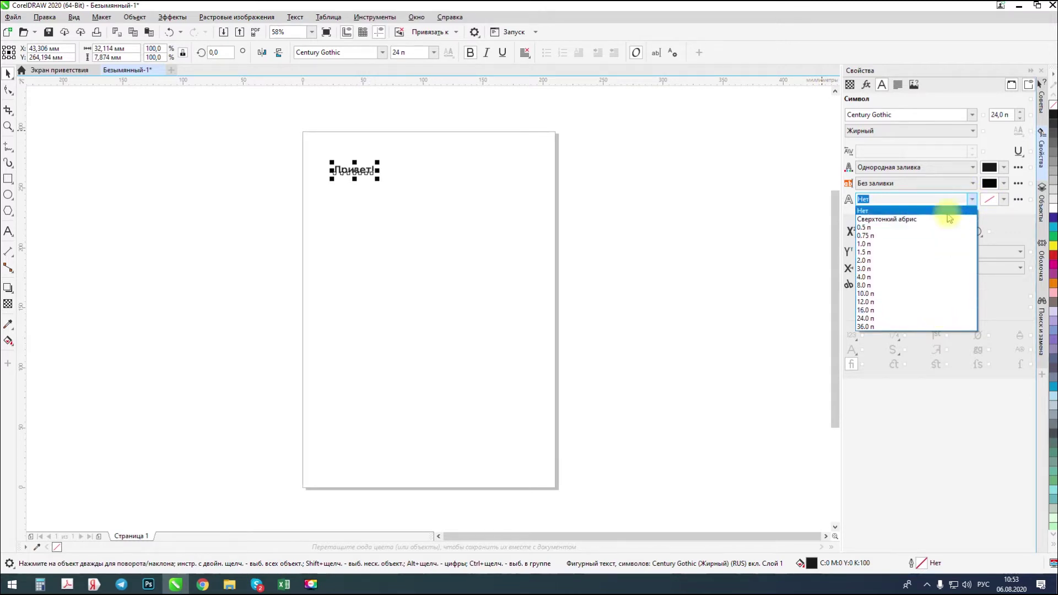
{"action": "left_click", "coordinate": [974, 198]}
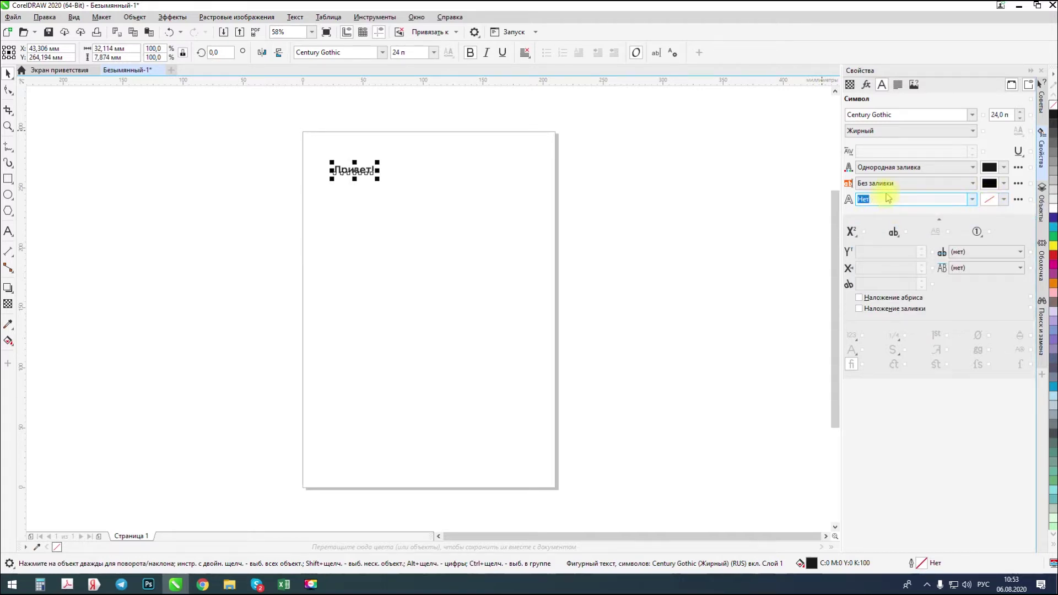
Give the "Привет!" text a 1.0 pt outline and colour it green (C60 M0 Y96 K0)
{"action": "left_click", "coordinate": [973, 202]}
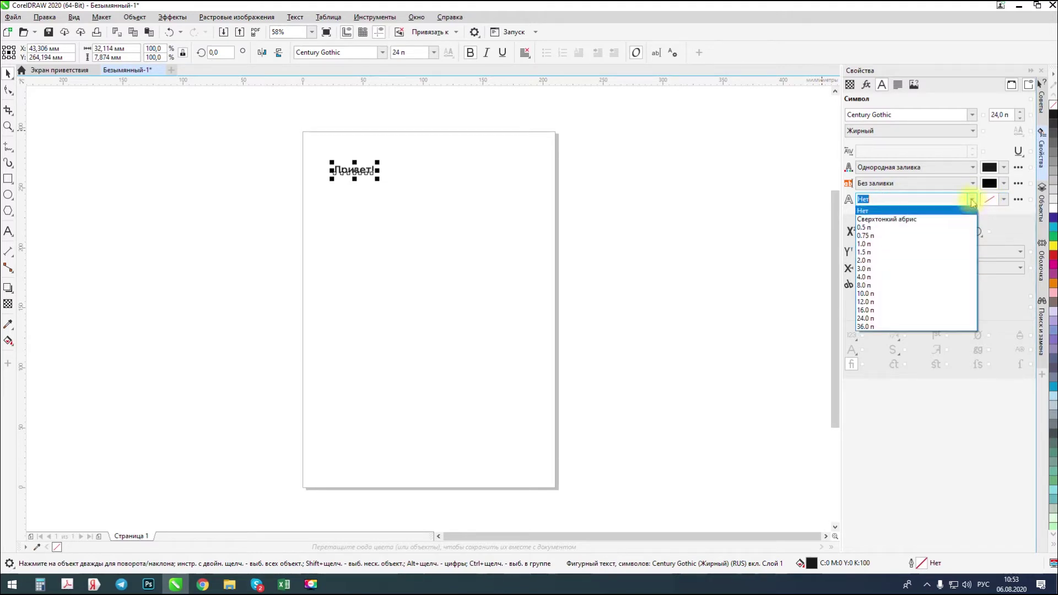
{"action": "left_click", "coordinate": [915, 244]}
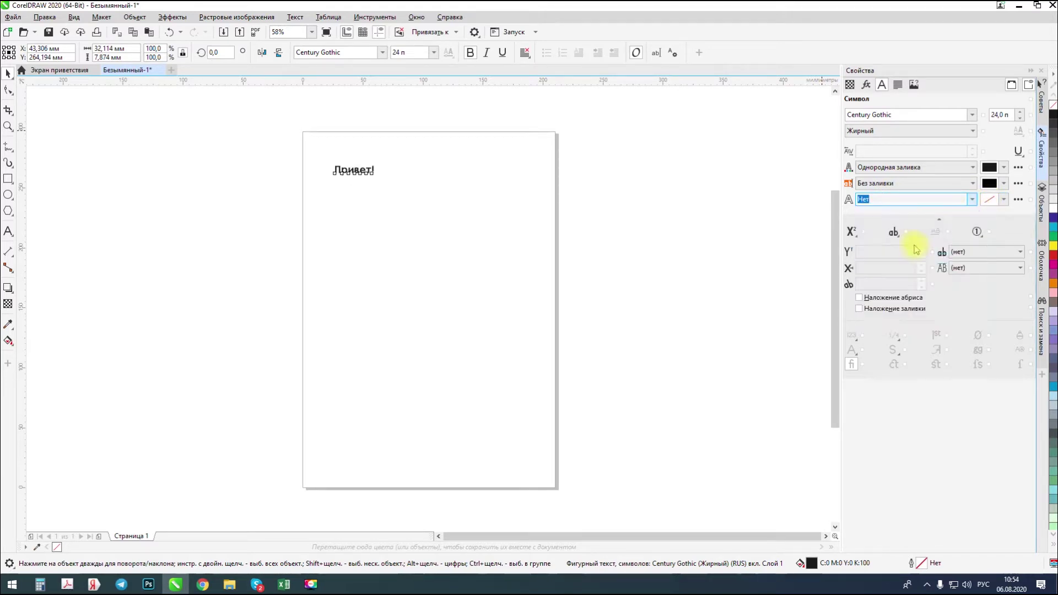
{"action": "left_click", "coordinate": [991, 200]}
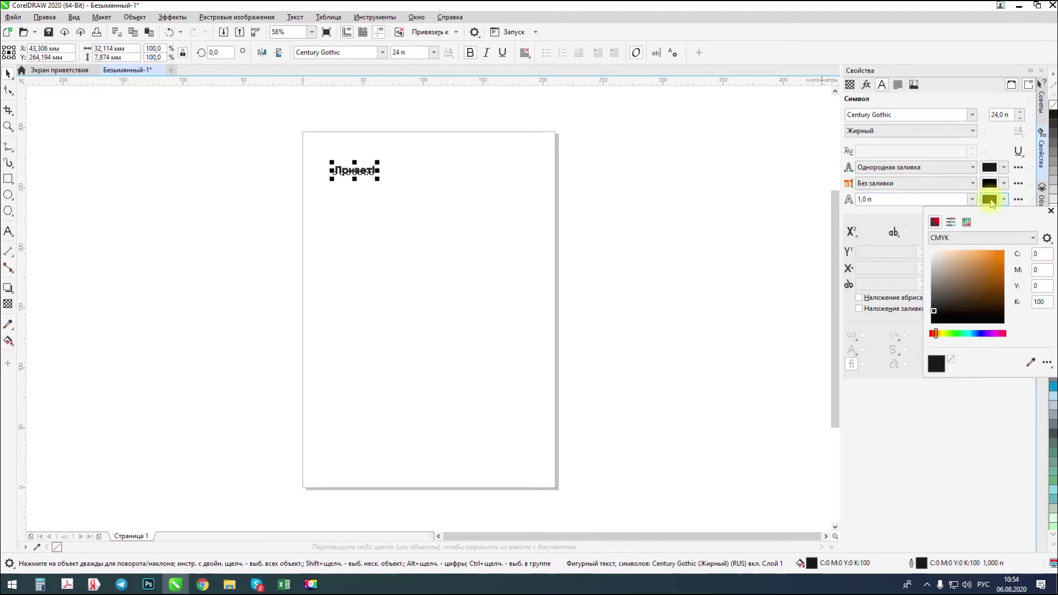
{"action": "left_click", "coordinate": [959, 304]}
{"action": "left_click", "coordinate": [980, 269]}
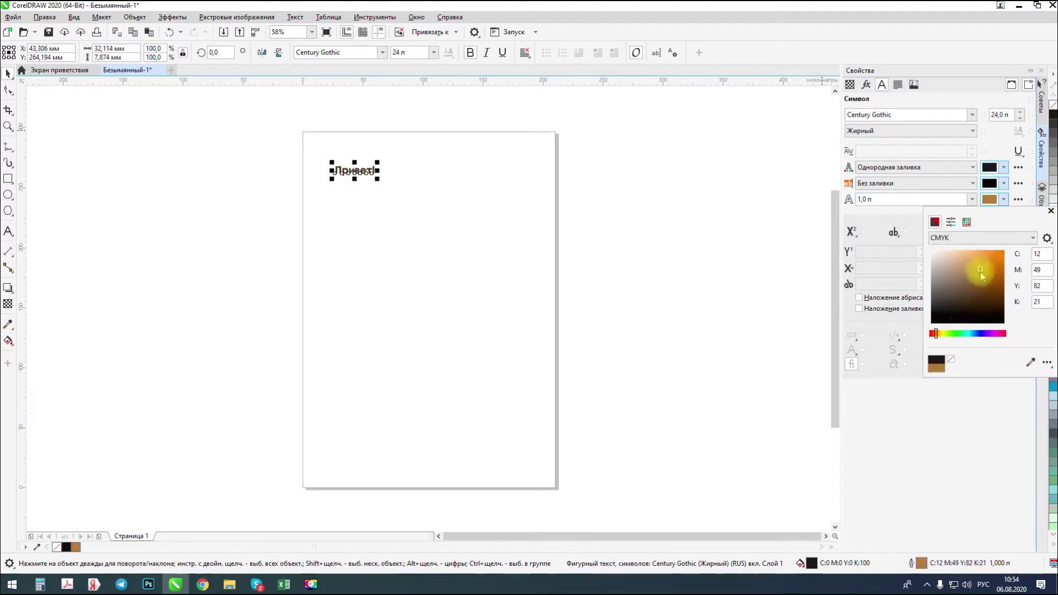
{"action": "left_click", "coordinate": [949, 334]}
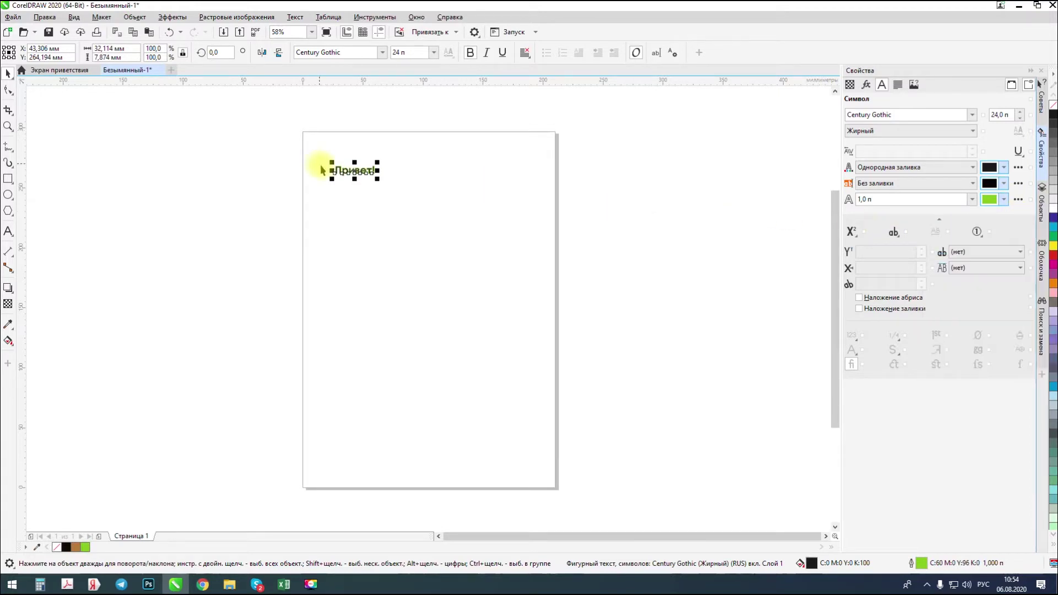
{"action": "left_click", "coordinate": [337, 210]}
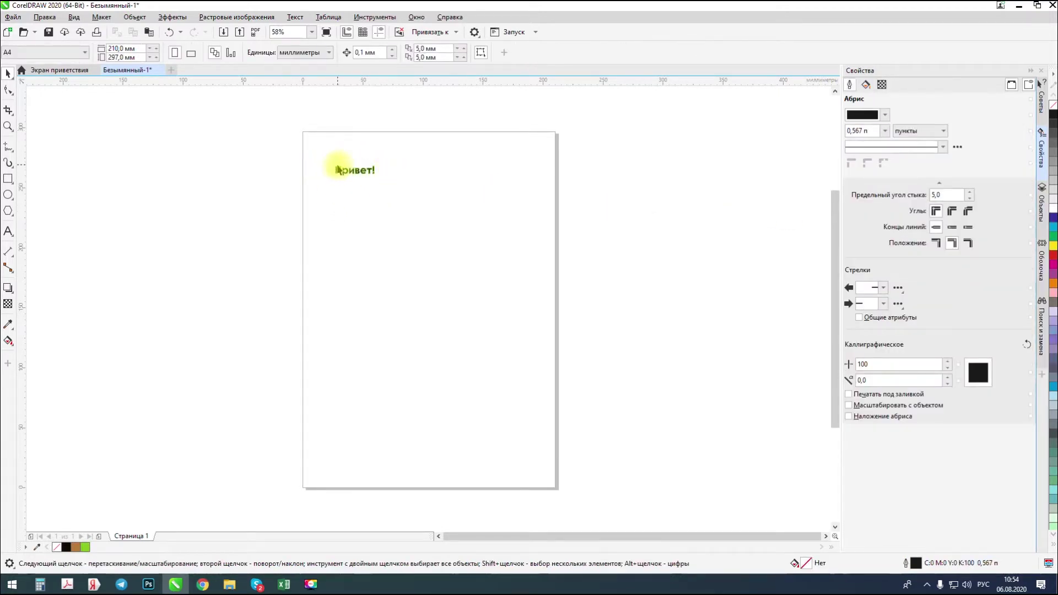
{"action": "scroll", "coordinate": [339, 168], "scroll_direction": "up", "scroll_amount": 3}
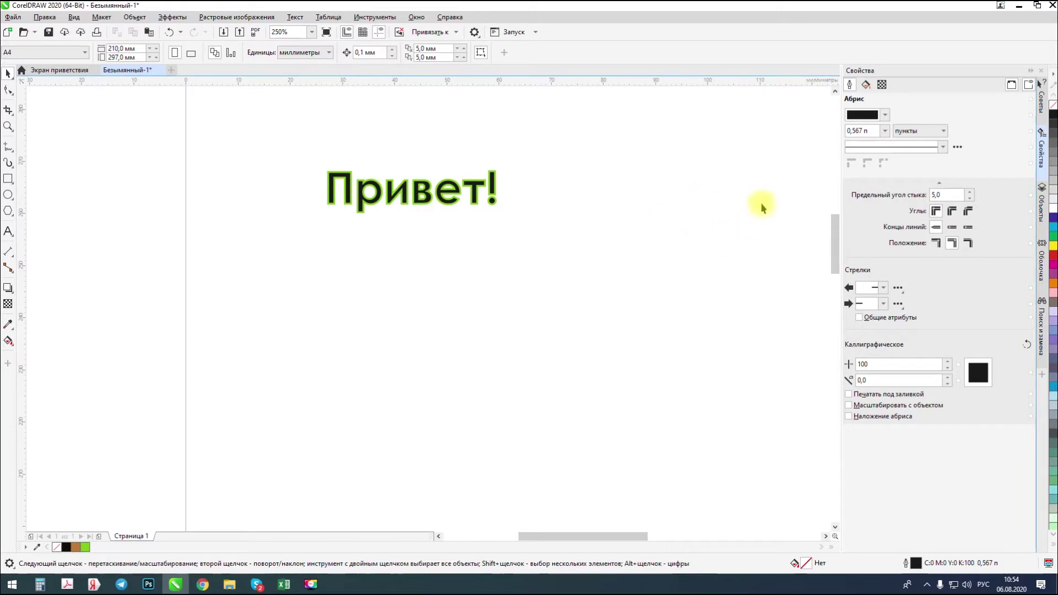
Remove the outline from the "Привет!" text by setting its outline width to Нет (none)
{"action": "left_click", "coordinate": [461, 204]}
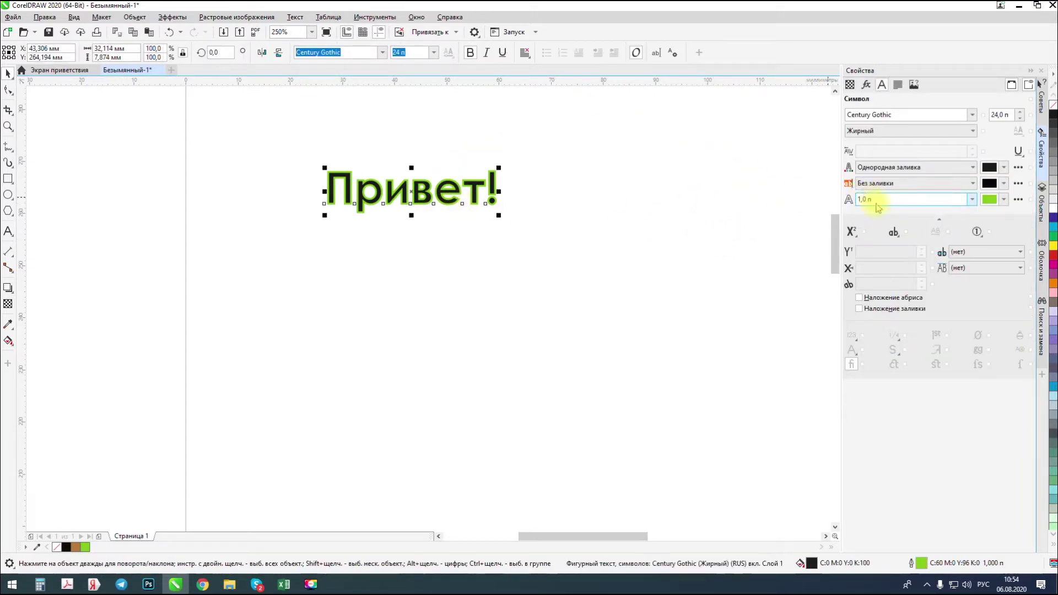
{"action": "left_click", "coordinate": [972, 199]}
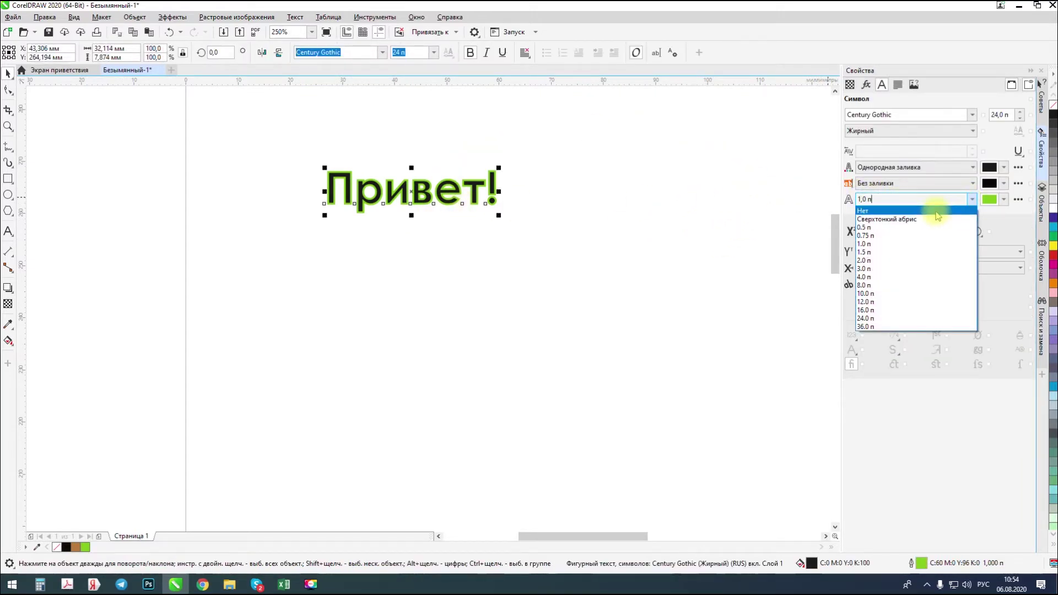
{"action": "left_click", "coordinate": [940, 214]}
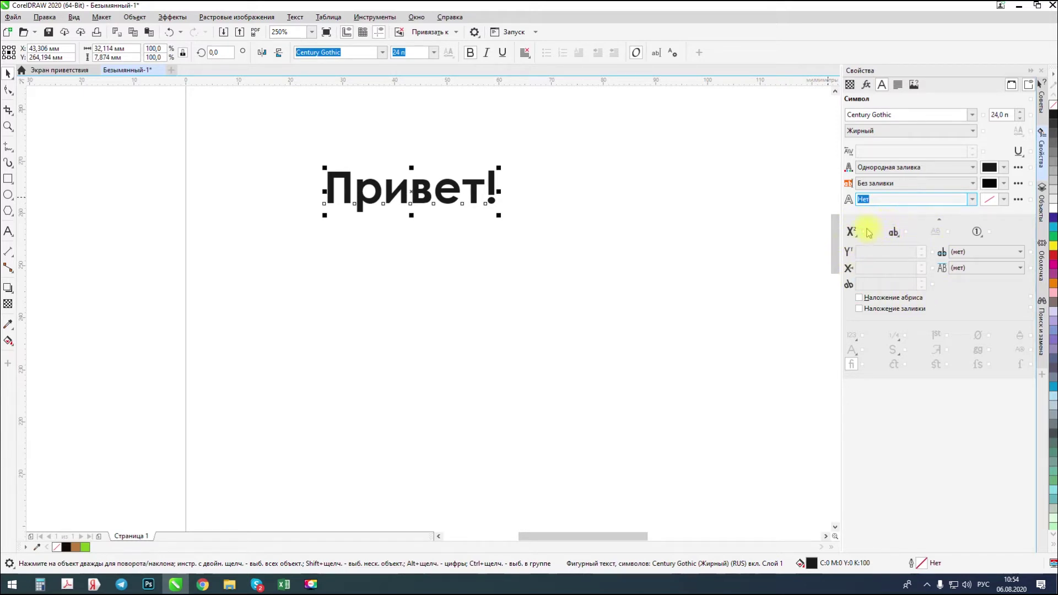
Append a "2" to the end of "Привет!" and format that digit as superscript
{"action": "left_click", "coordinate": [8, 232]}
{"action": "left_click", "coordinate": [506, 186]}
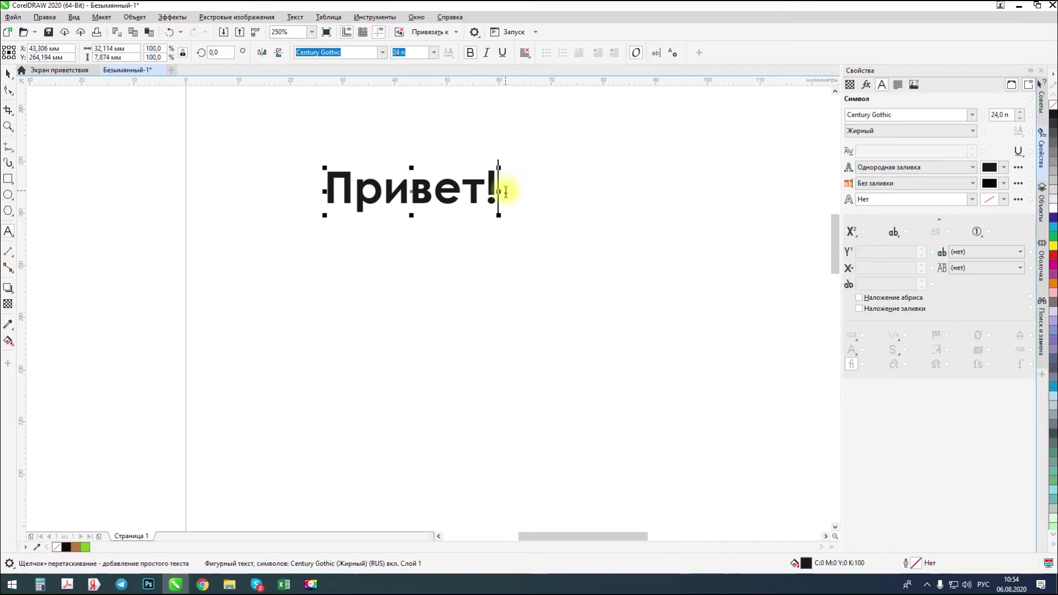
{"action": "type", "text": "2"}
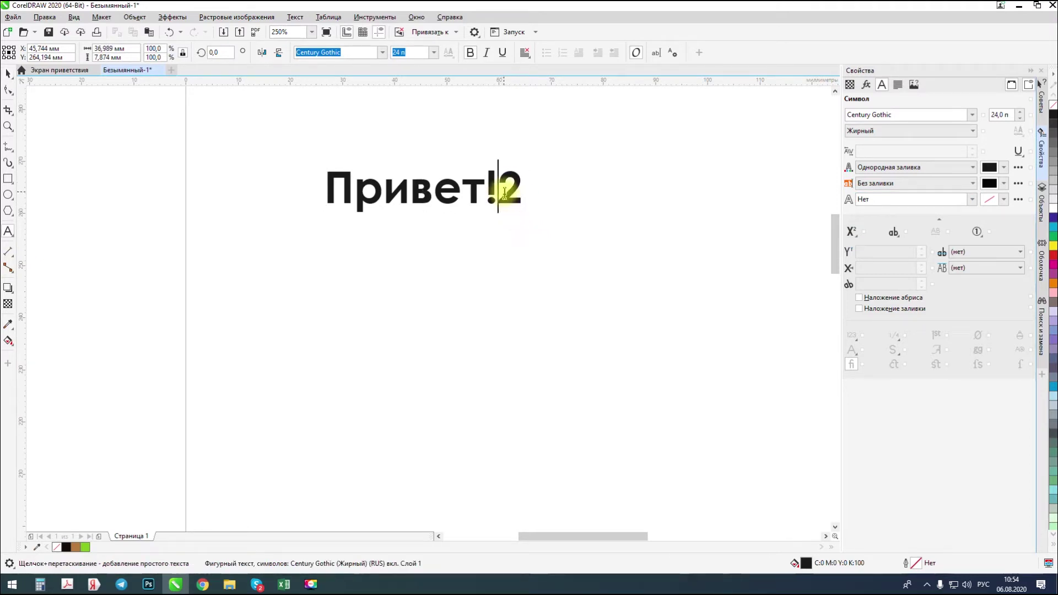
{"action": "left_click_drag", "start_coordinate": [502, 193], "coordinate": [524, 193]}
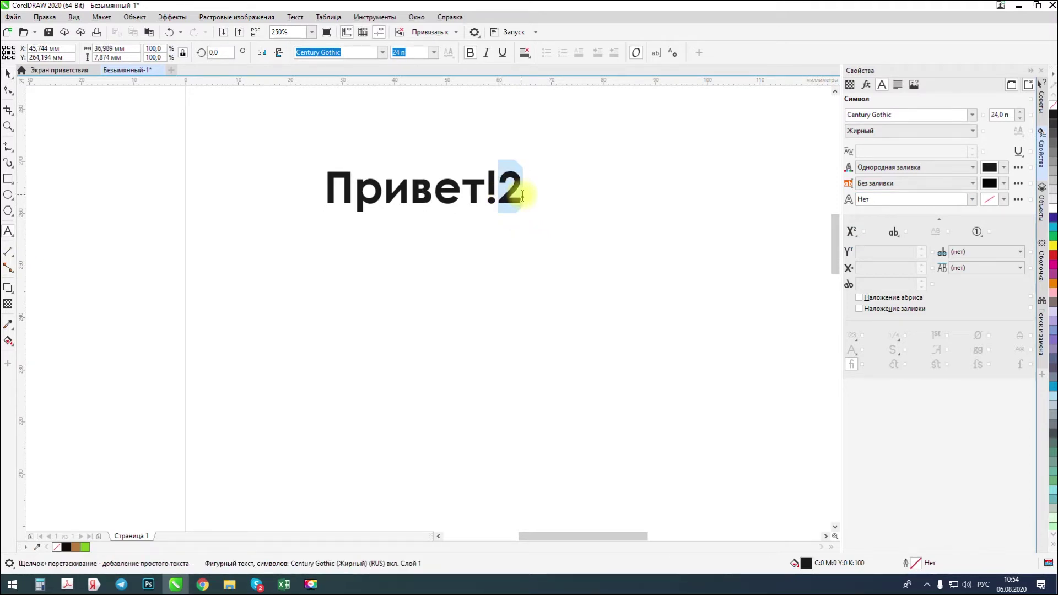
{"action": "left_click", "coordinate": [858, 236]}
{"action": "left_click", "coordinate": [871, 259]}
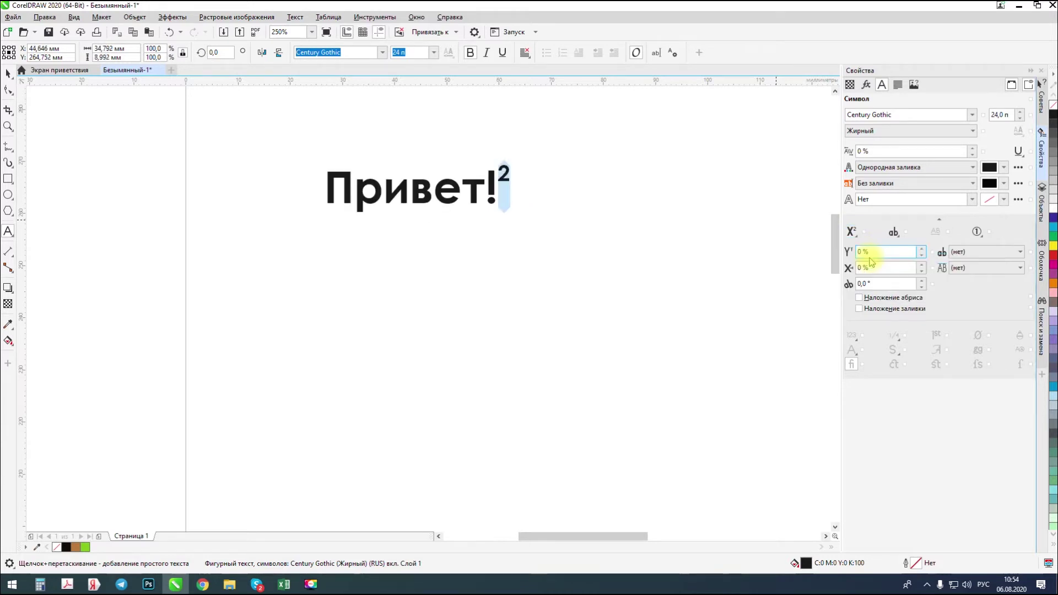
{"action": "left_click", "coordinate": [8, 73]}
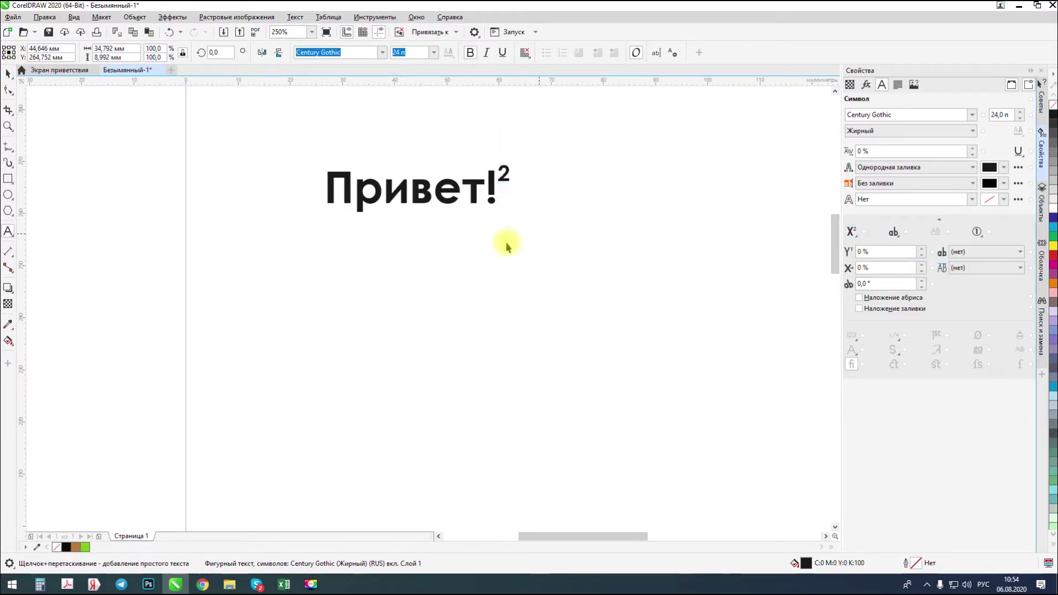
{"action": "left_click", "coordinate": [723, 230]}
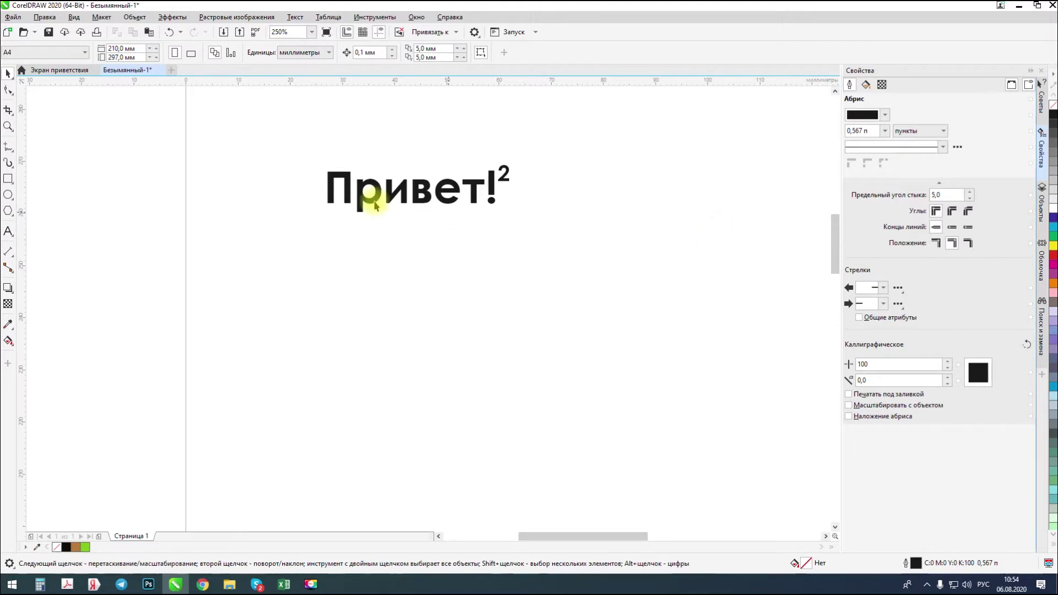
Show the text's paragraph properties and change the wording to "Привет," on the first line and "Друзья!" on the second
{"action": "left_click", "coordinate": [415, 190]}
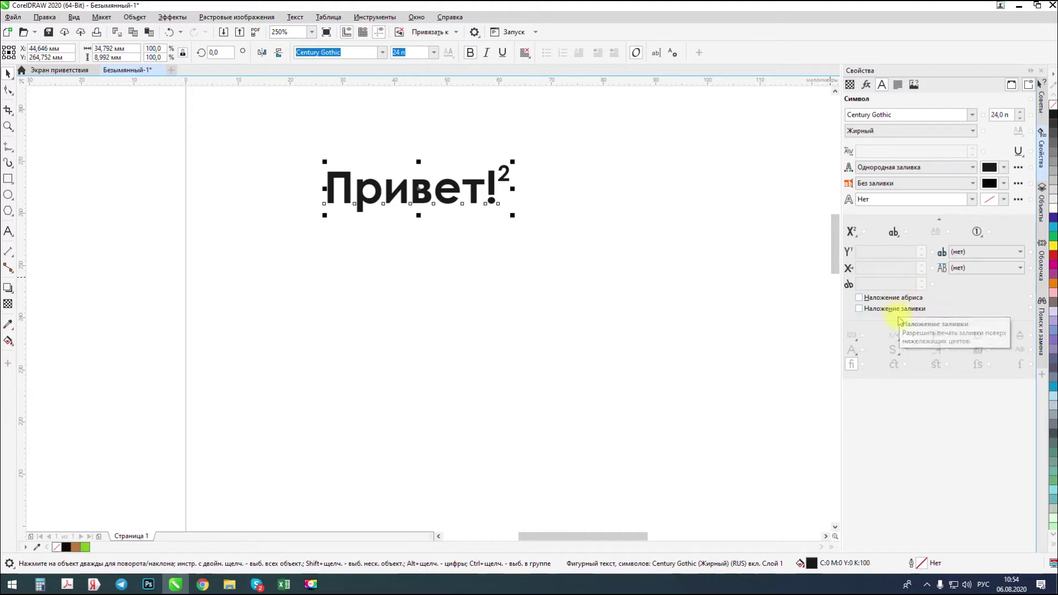
{"action": "left_click", "coordinate": [897, 86]}
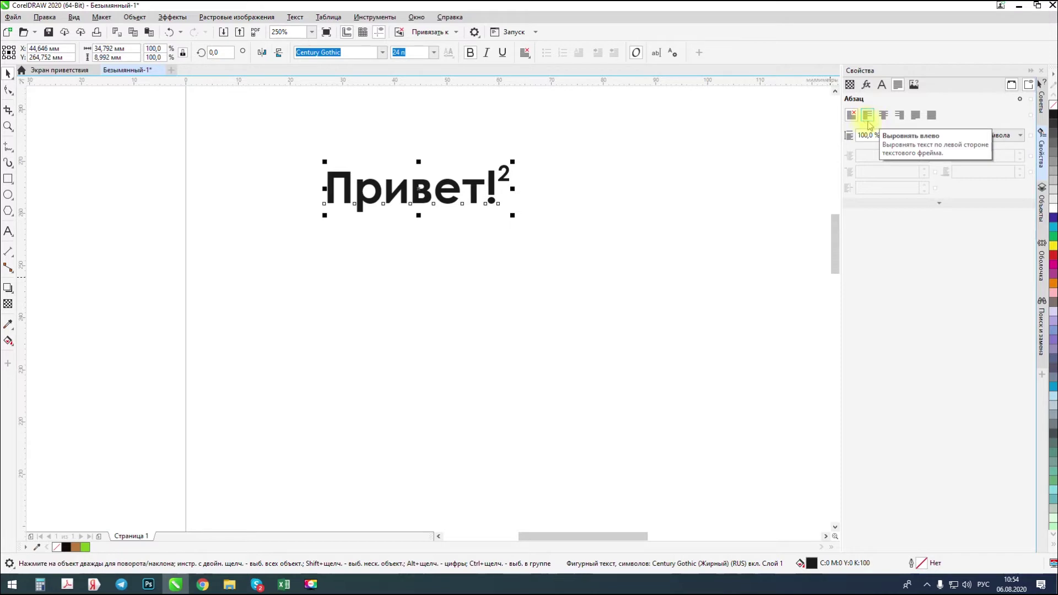
{"action": "left_click", "coordinate": [8, 231]}
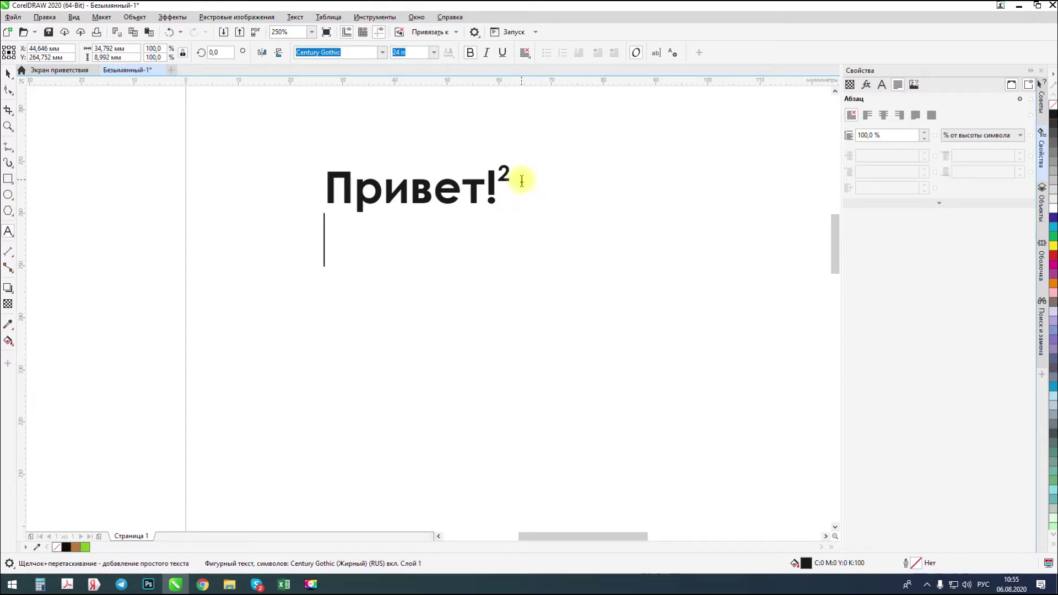
{"action": "type", "text": ", "}
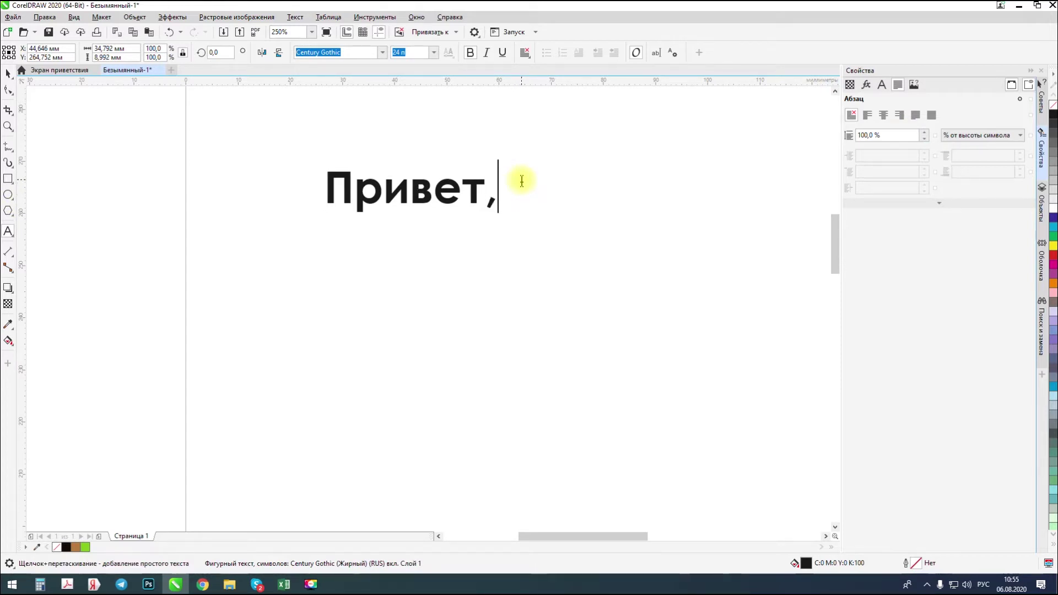
{"action": "type", "text": "Друз"}
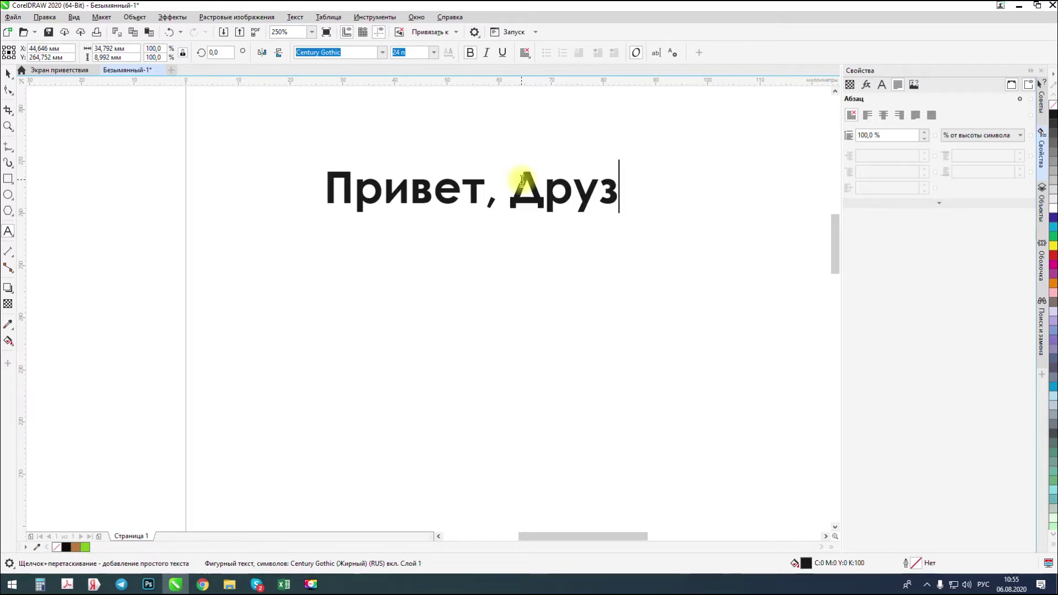
{"action": "type", "text": "ья!"}
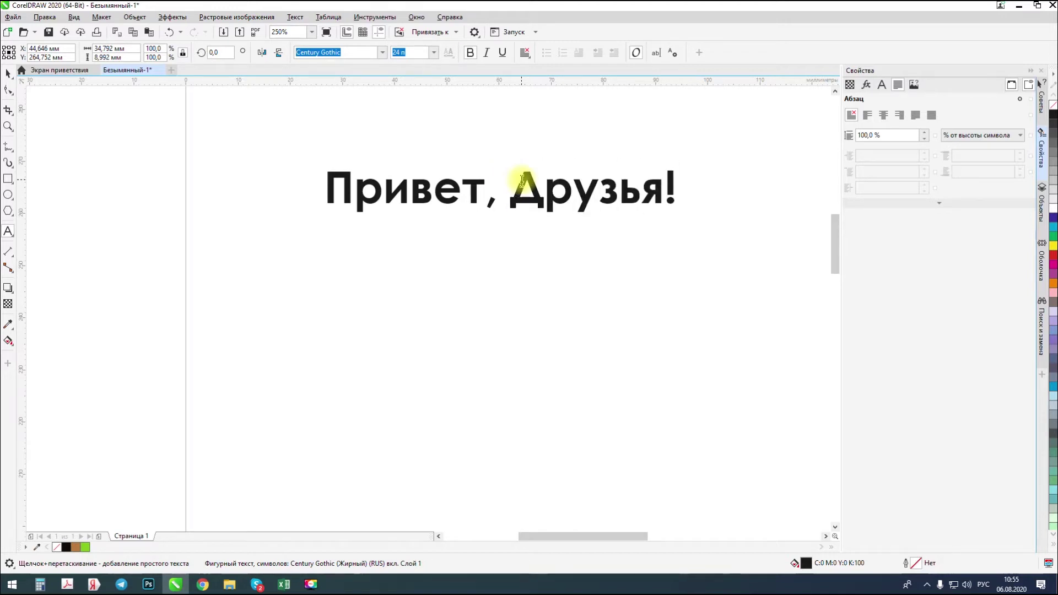
{"action": "key", "text": "Return"}
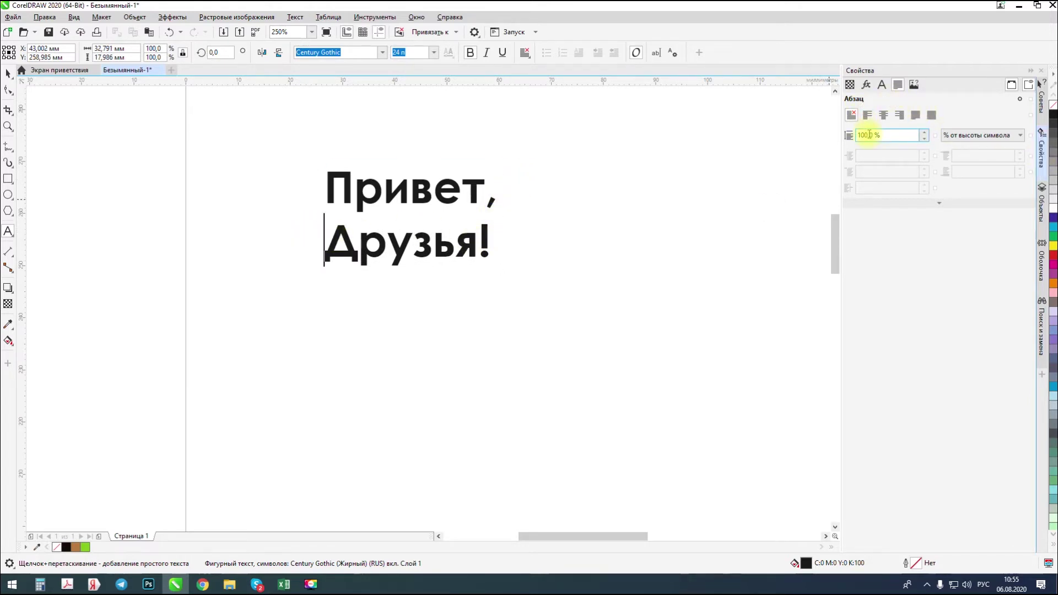
Try centre and right alignment on both lines of the text
{"action": "key", "text": "ctrl+a"}
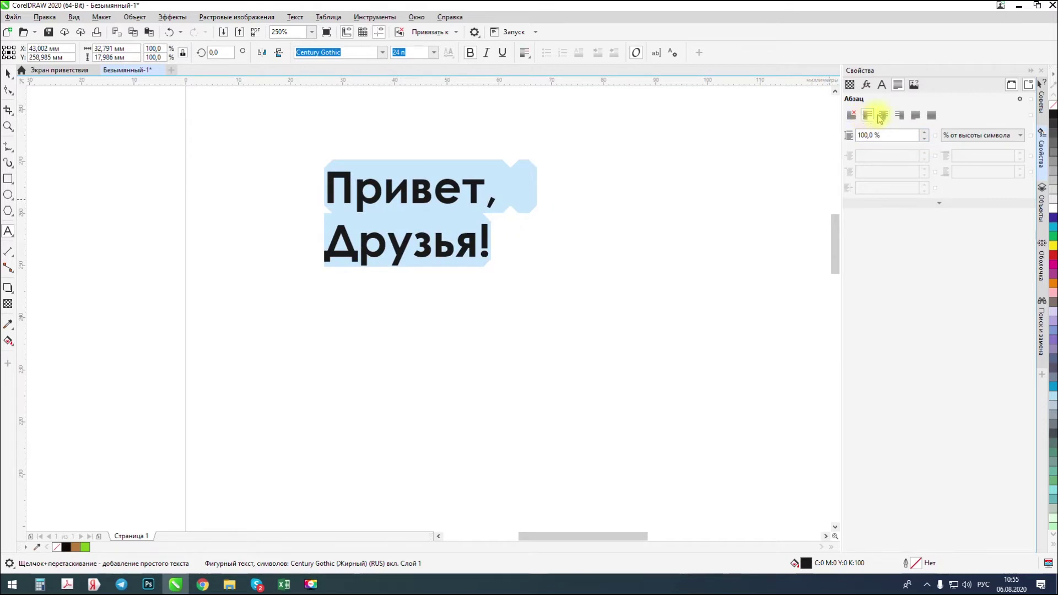
{"action": "left_click", "coordinate": [882, 116]}
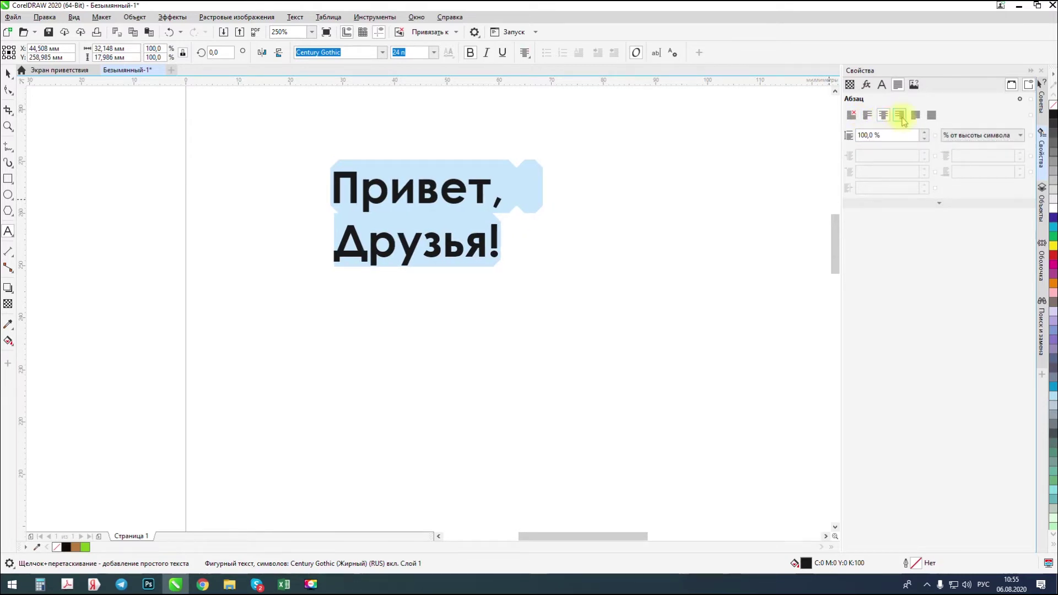
{"action": "left_click", "coordinate": [900, 116]}
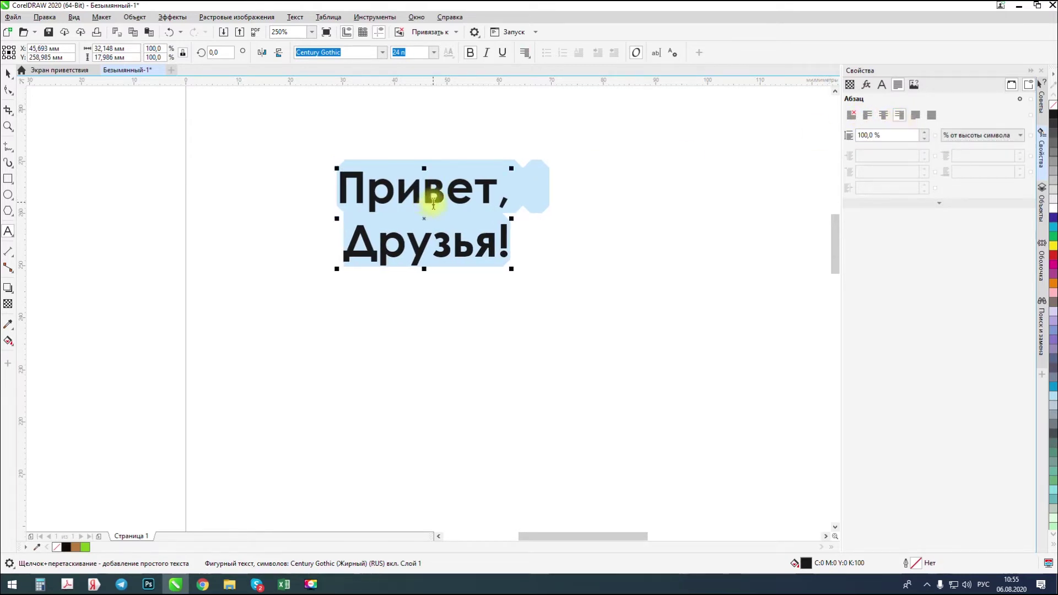
Replace the word "Привет" in the first line with "Доброе утро", keeping the comma
{"action": "left_click_drag", "start_coordinate": [496, 190], "coordinate": [351, 190]}
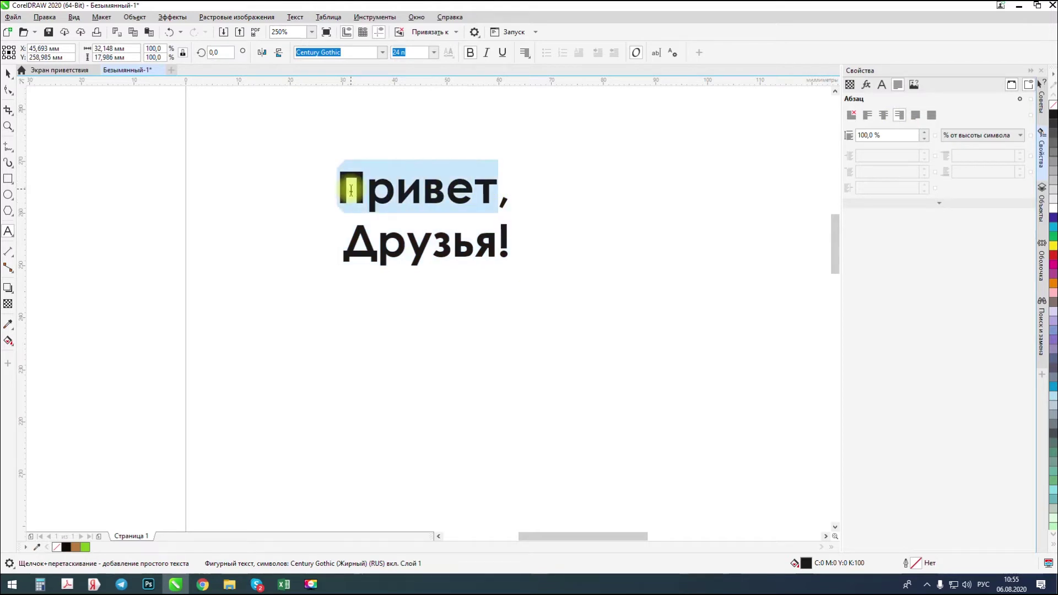
{"action": "type", "text": "Доброе утр"}
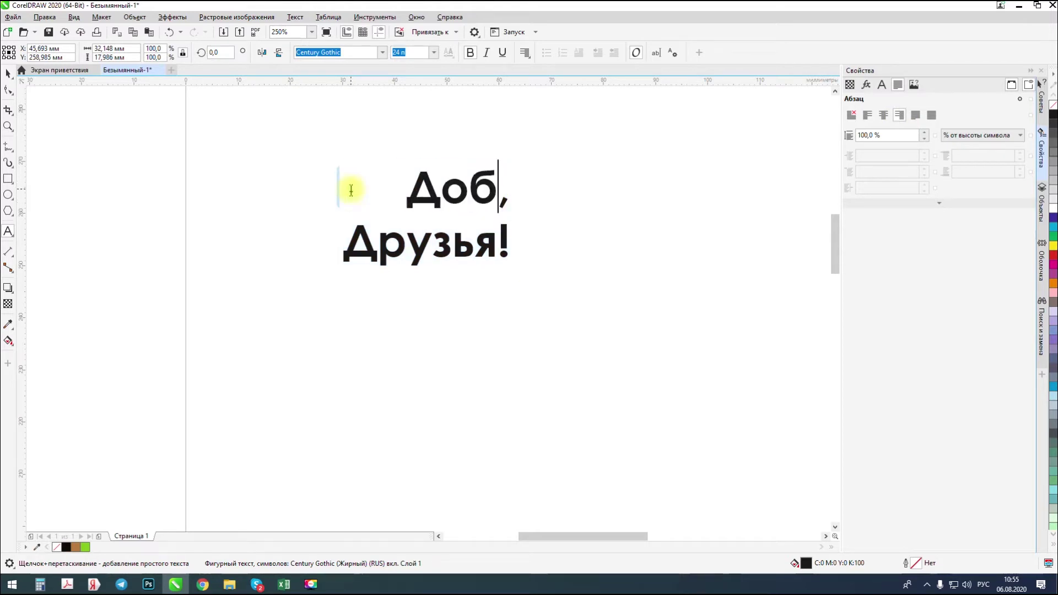
{"action": "type", "text": "о"}
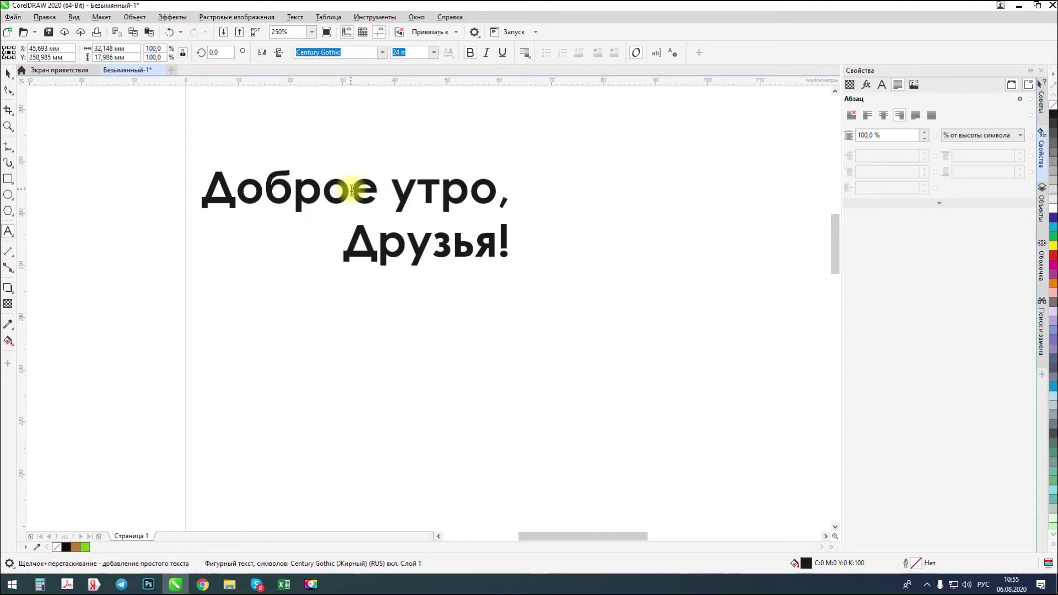
Try no alignment, left, centre, right and full justification on both lines, ending with forced justification
{"action": "key", "text": "ctrl+a"}
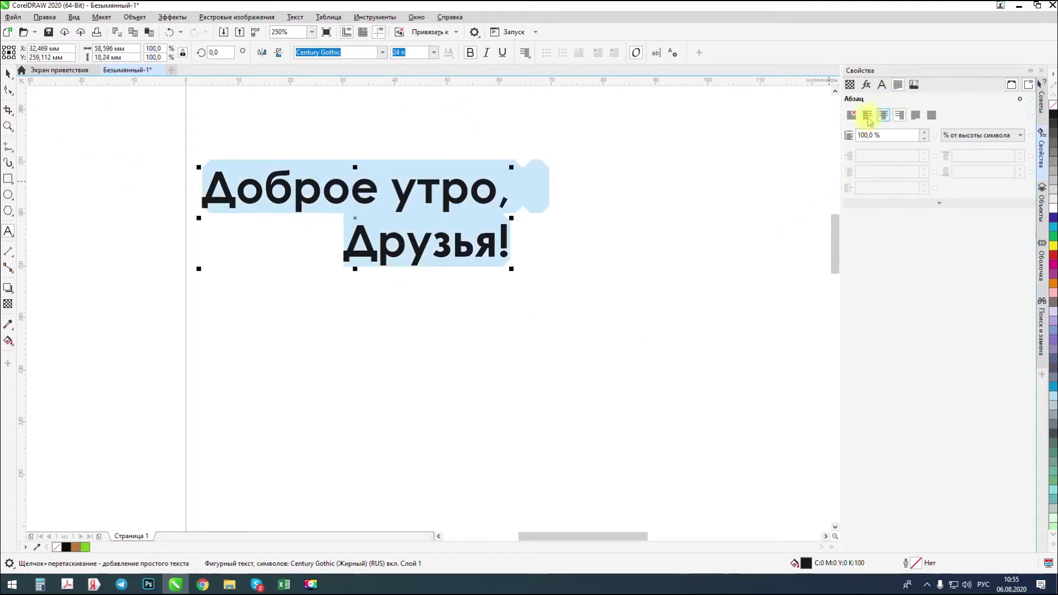
{"action": "left_click", "coordinate": [852, 115]}
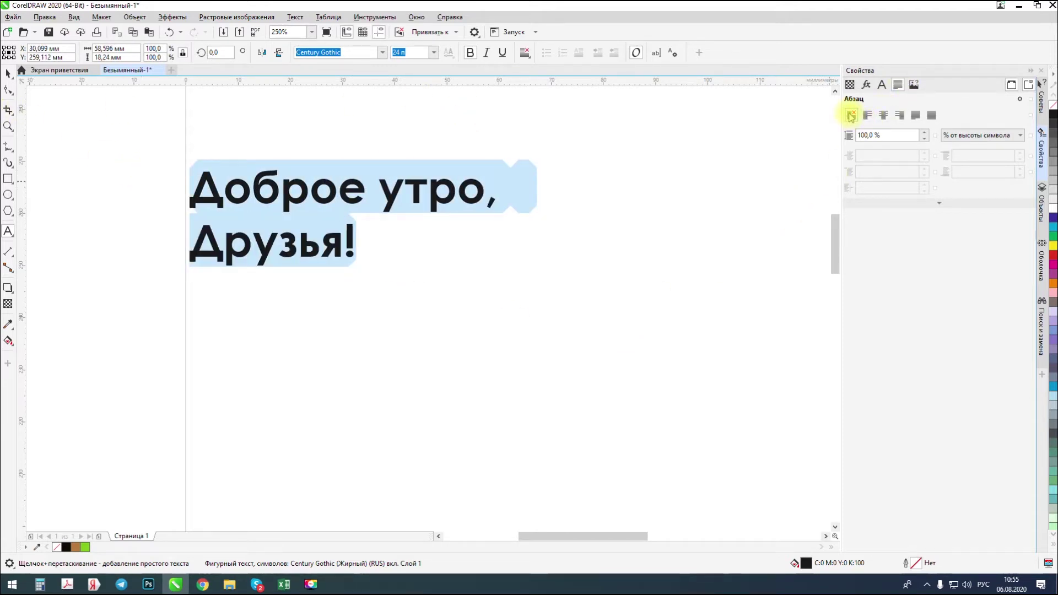
{"action": "left_click", "coordinate": [866, 120]}
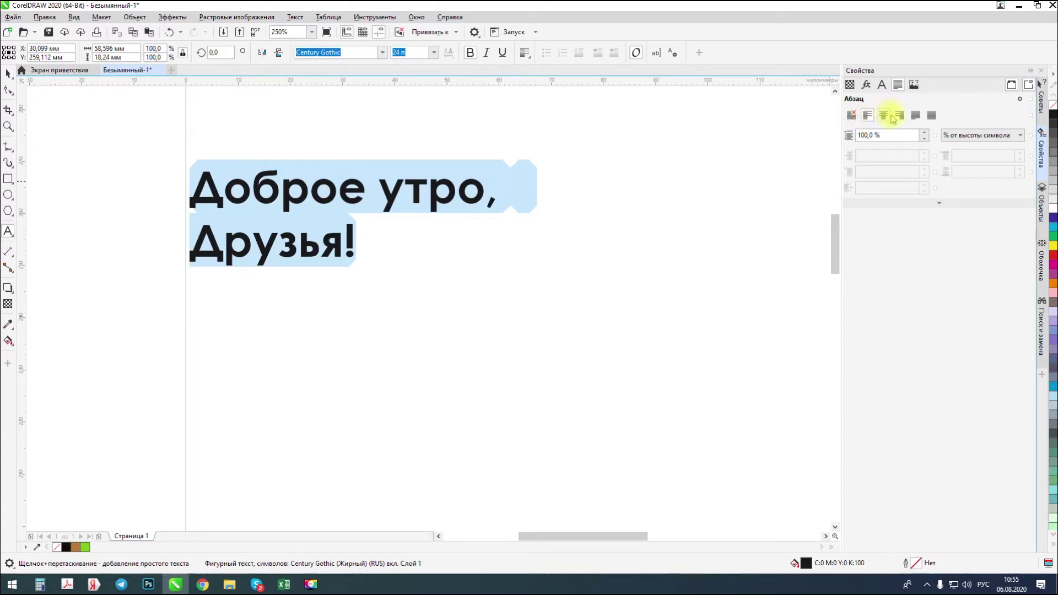
{"action": "left_click", "coordinate": [892, 116]}
{"action": "left_click", "coordinate": [906, 119]}
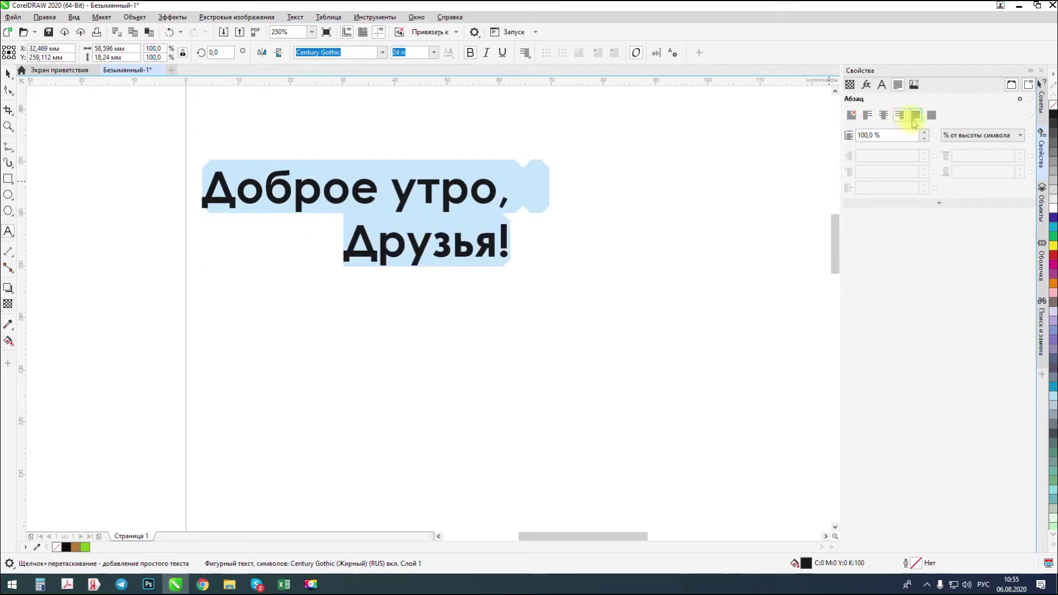
{"action": "left_click", "coordinate": [916, 115]}
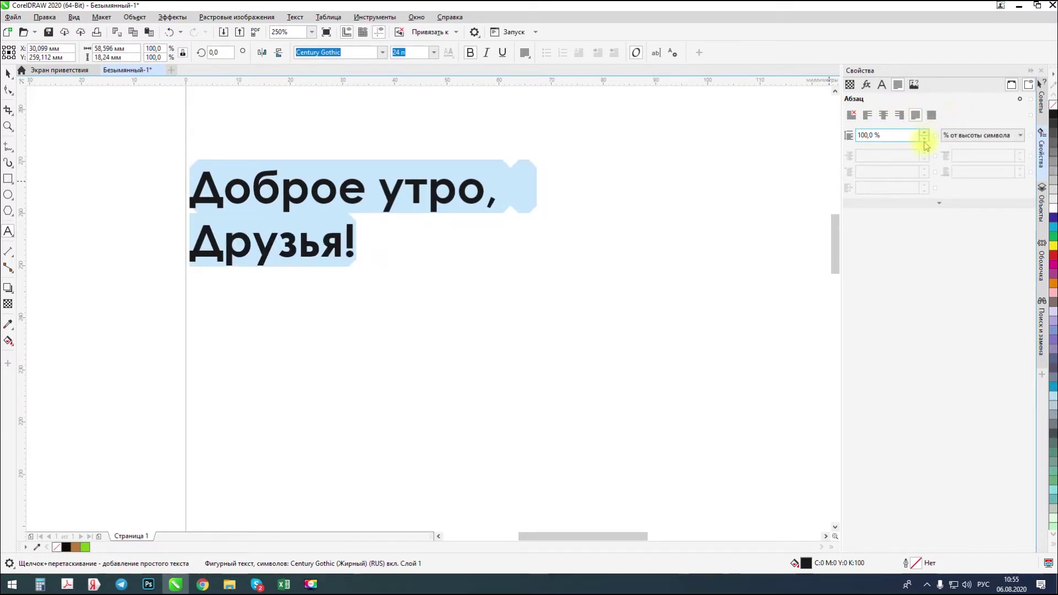
{"action": "left_click", "coordinate": [932, 116]}
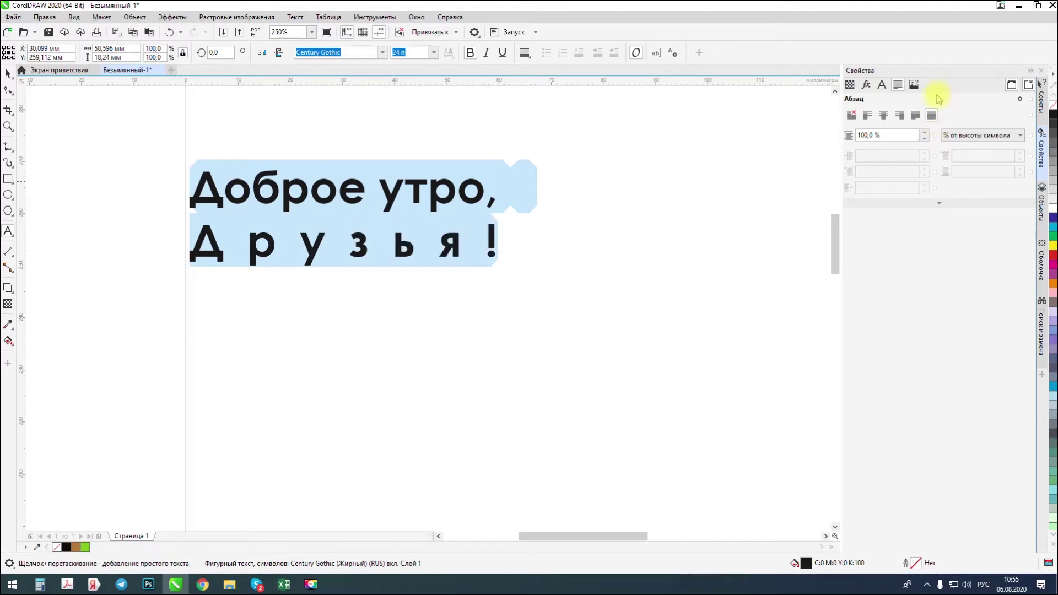
Return both lines of the greeting to left alignment and view the available line spacing units
{"action": "left_click", "coordinate": [913, 117]}
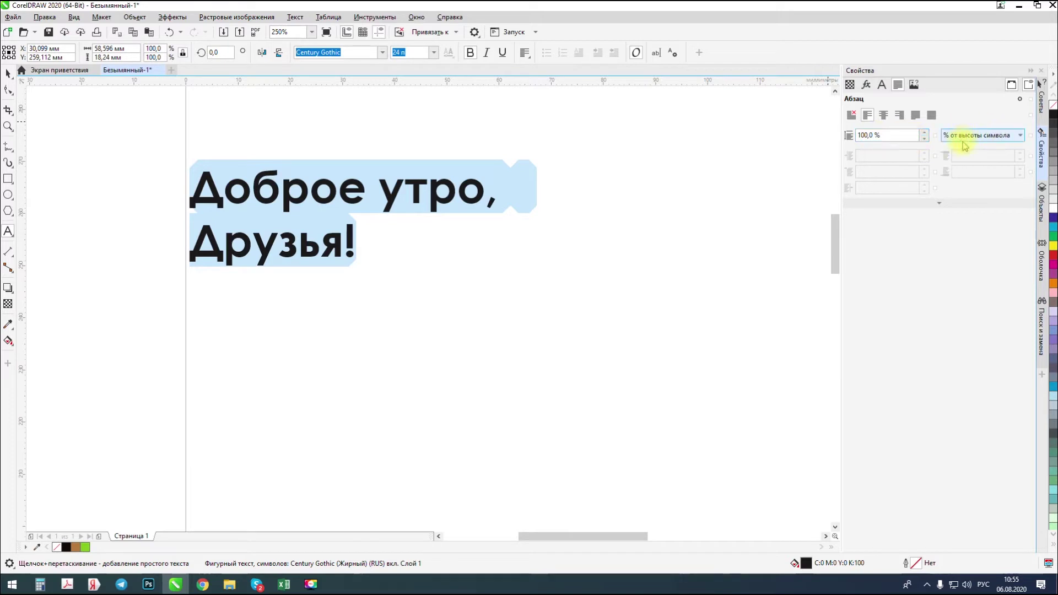
{"action": "left_click", "coordinate": [1010, 136]}
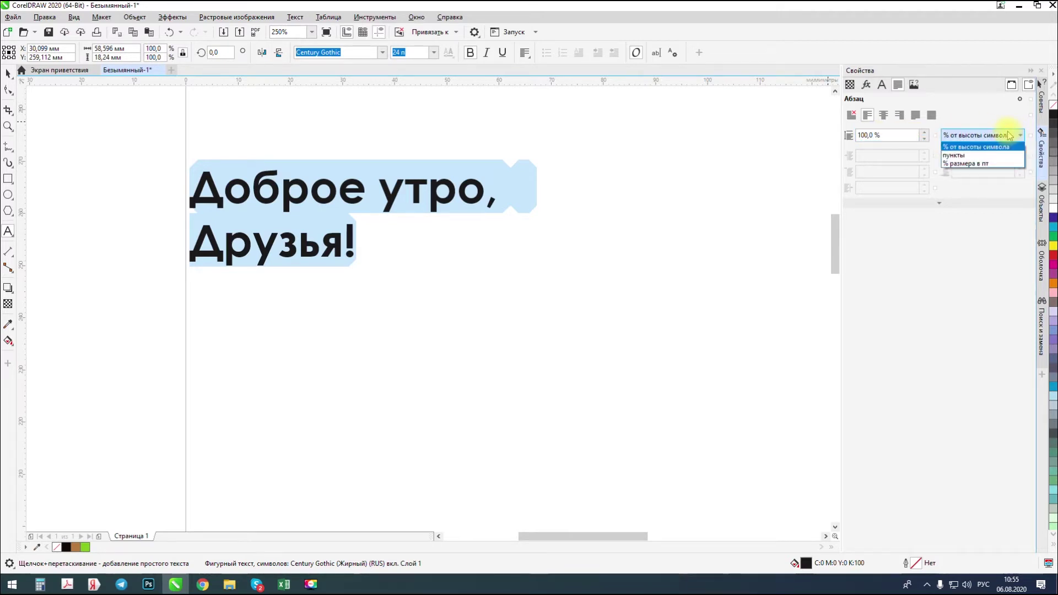
{"action": "left_click", "coordinate": [955, 251]}
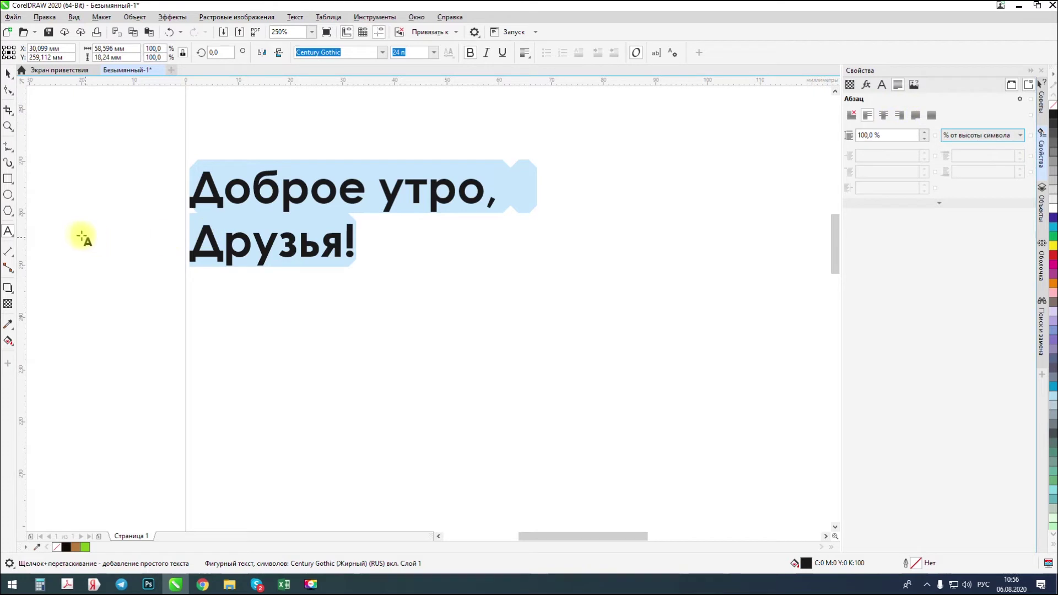
Add a separate artistic text "Привет" on the page, well to the right of the two-line greeting
{"action": "scroll", "coordinate": [527, 148], "scroll_direction": "down", "scroll_amount": 2}
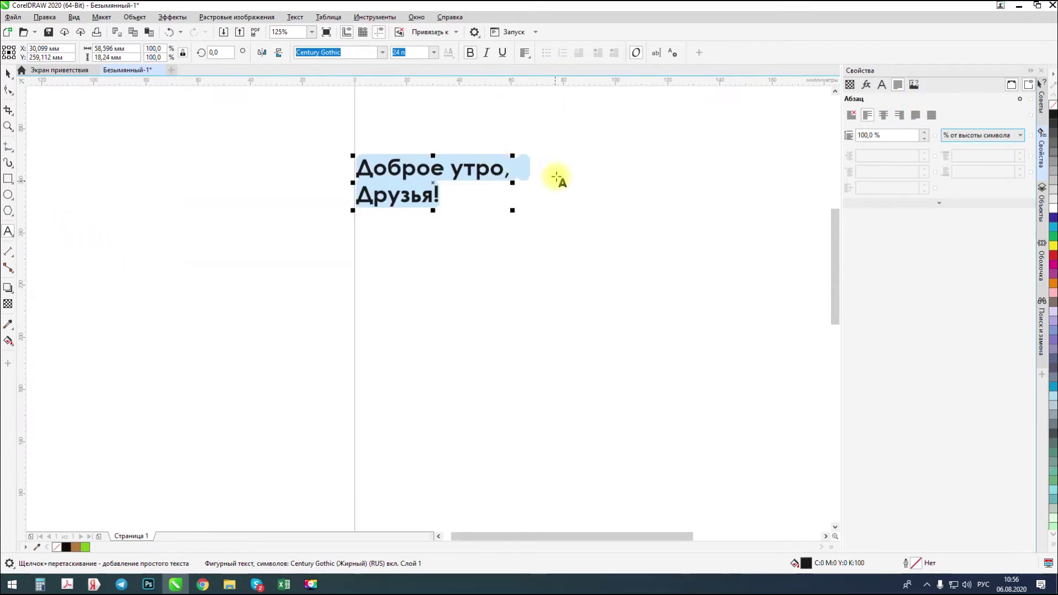
{"action": "left_click", "coordinate": [651, 178]}
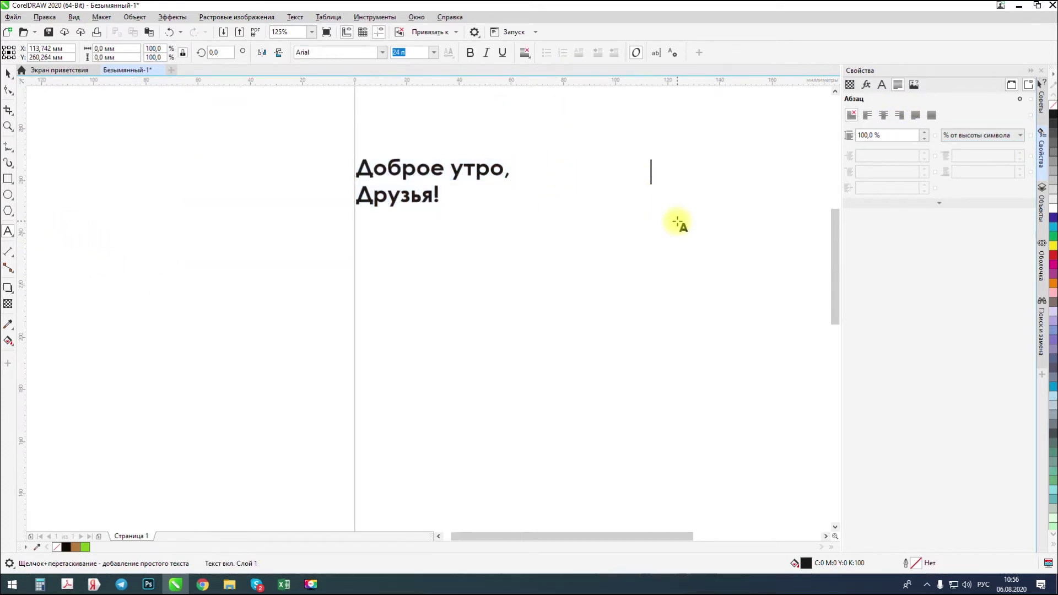
{"action": "type", "text": "Привет"}
{"action": "left_click", "coordinate": [8, 72]}
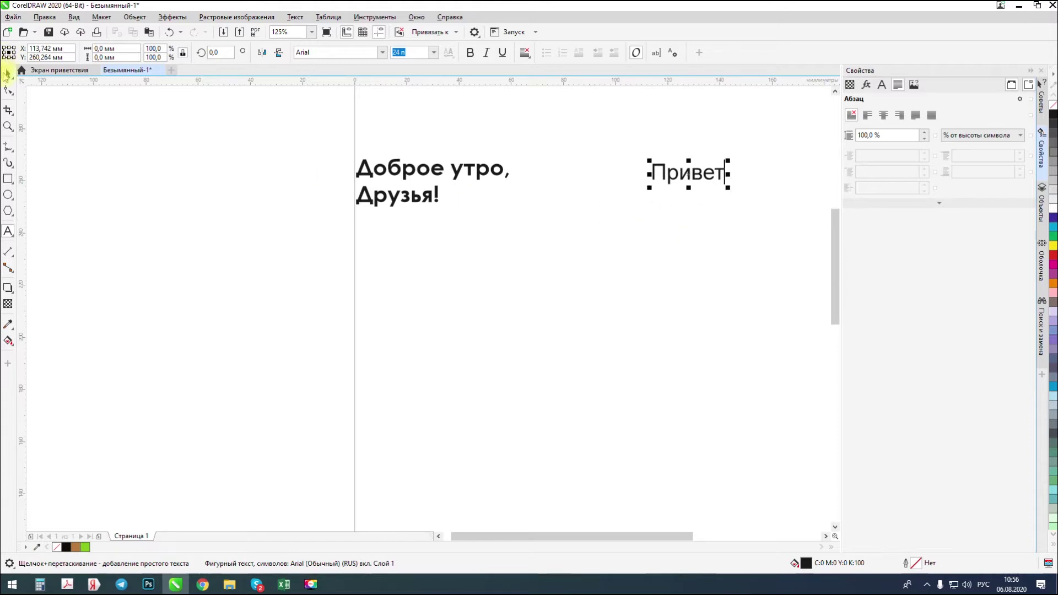
{"action": "scroll", "coordinate": [572, 142], "scroll_direction": "down", "scroll_amount": 2}
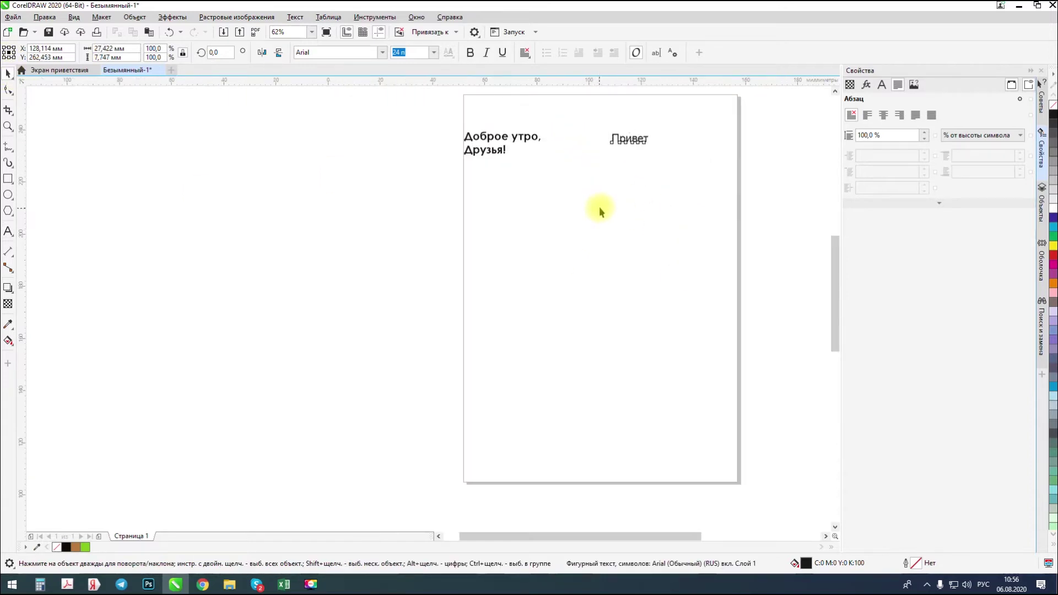
Create a paragraph text frame about 135 × 110 mm below the greeting and paste the four copied poem lines into it
{"action": "scroll", "coordinate": [598, 208], "scroll_direction": "up", "scroll_amount": 2}
{"action": "left_click", "coordinate": [10, 231]}
{"action": "left_click_drag", "start_coordinate": [388, 165], "coordinate": [740, 450]}
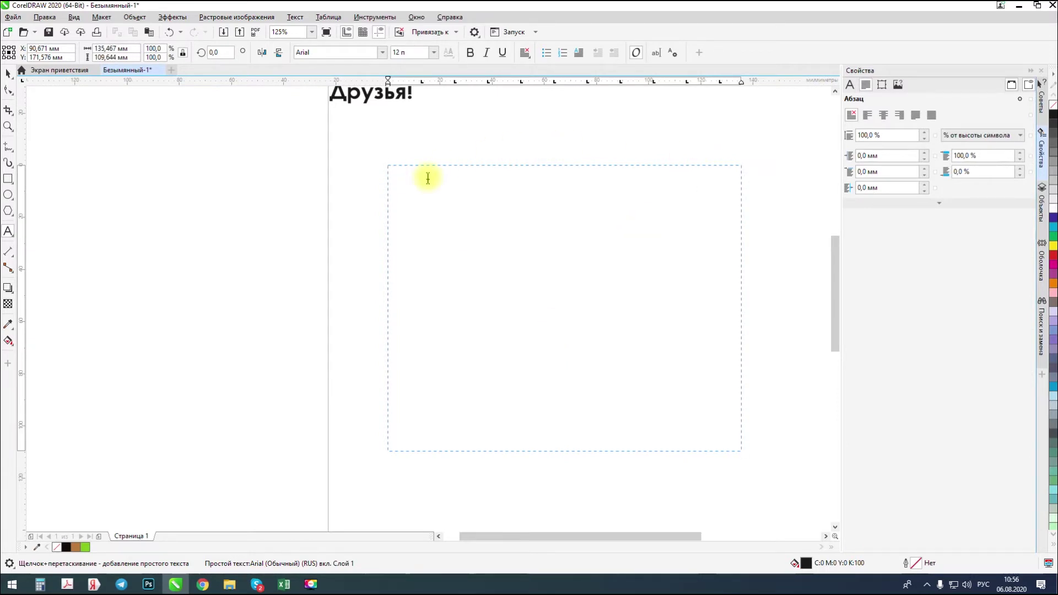
{"action": "key", "text": "ctrl+v"}
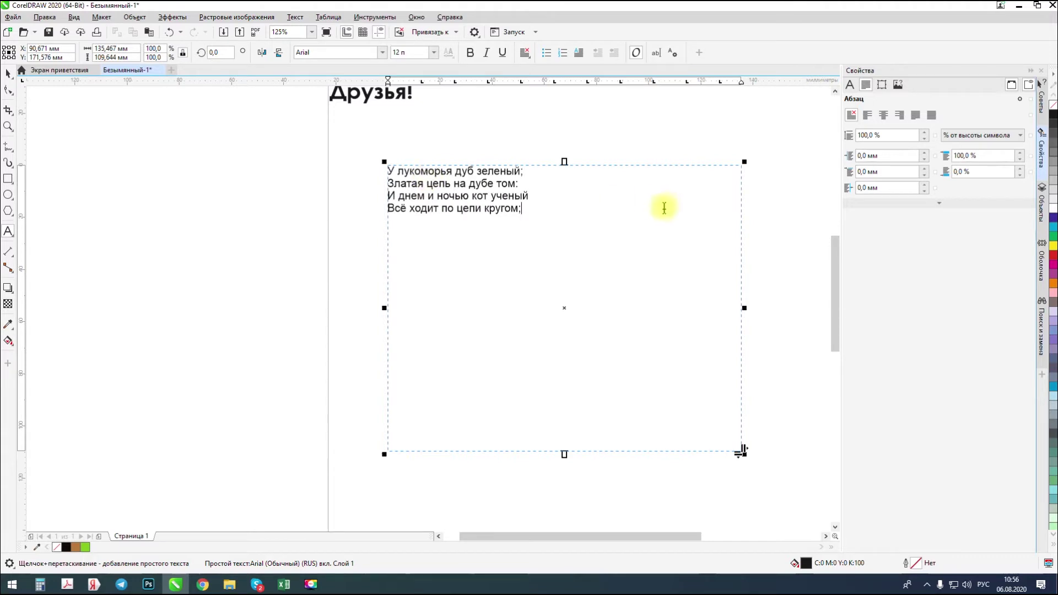
{"action": "scroll", "coordinate": [463, 187], "scroll_direction": "down", "scroll_amount": 2}
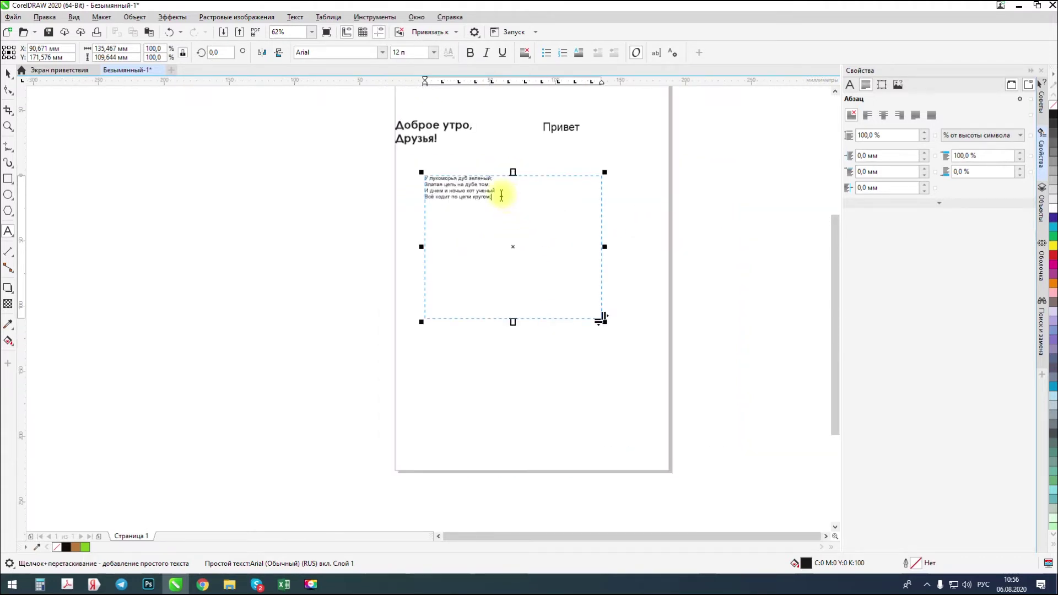
{"action": "left_click_drag", "start_coordinate": [501, 194], "coordinate": [426, 177]}
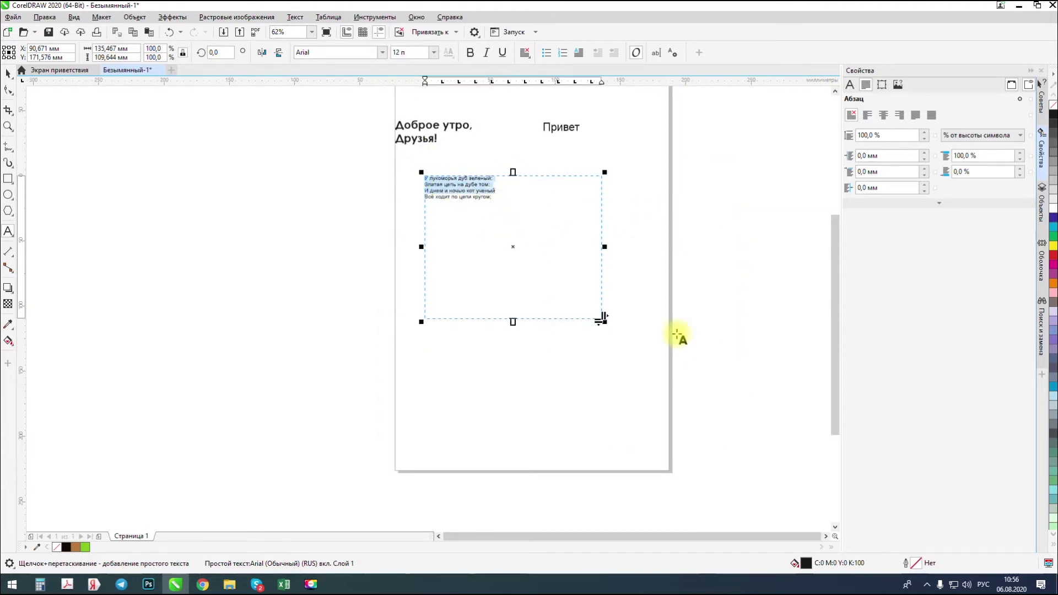
{"action": "left_click", "coordinate": [497, 197]}
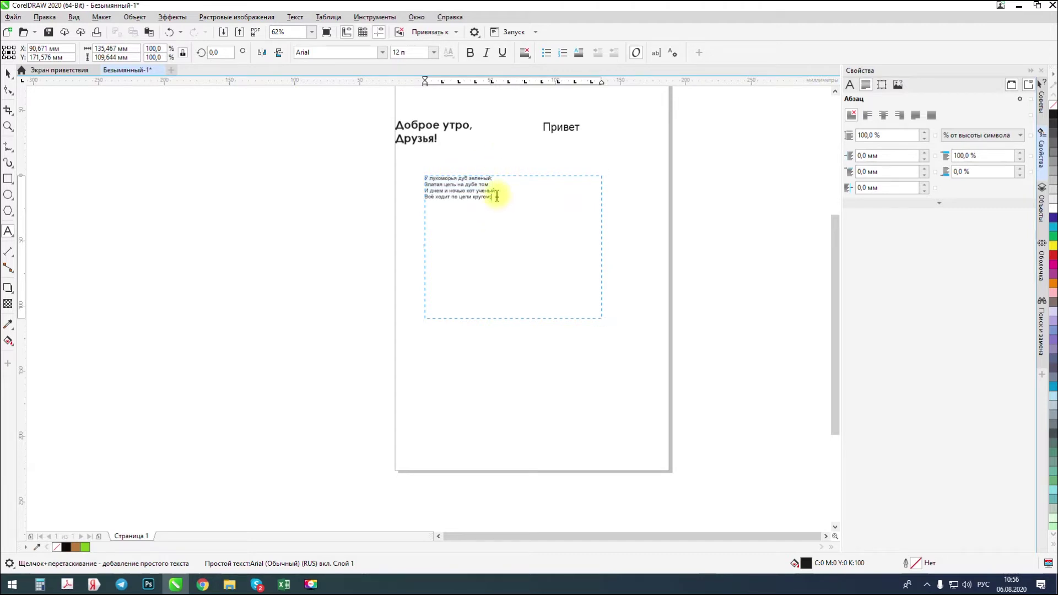
{"action": "left_click_drag", "start_coordinate": [497, 196], "coordinate": [403, 168]}
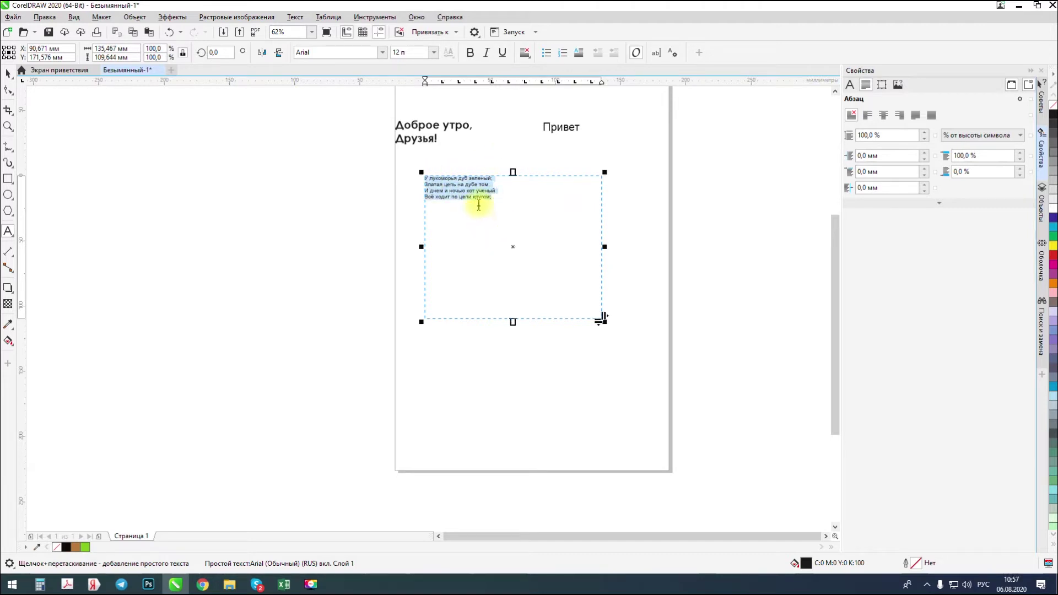
{"action": "left_click", "coordinate": [512, 198]}
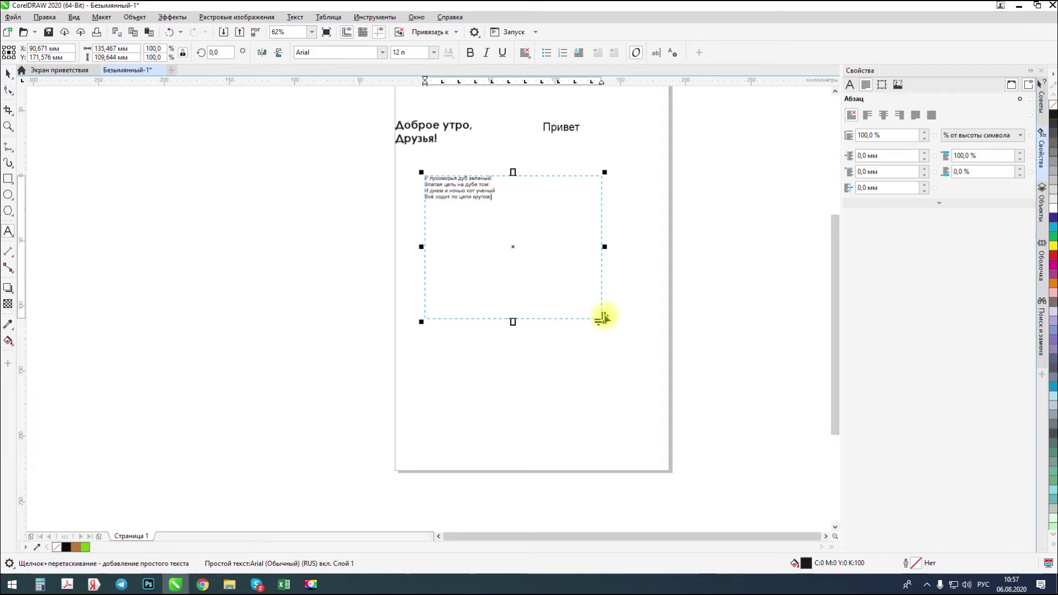
Shrink the poem's text frame to about 38 × 84 mm and widen it to about 57 mm
{"action": "left_click_drag", "start_coordinate": [603, 321], "coordinate": [462, 288]}
{"action": "scroll", "coordinate": [436, 231], "scroll_direction": "up", "scroll_amount": 2}
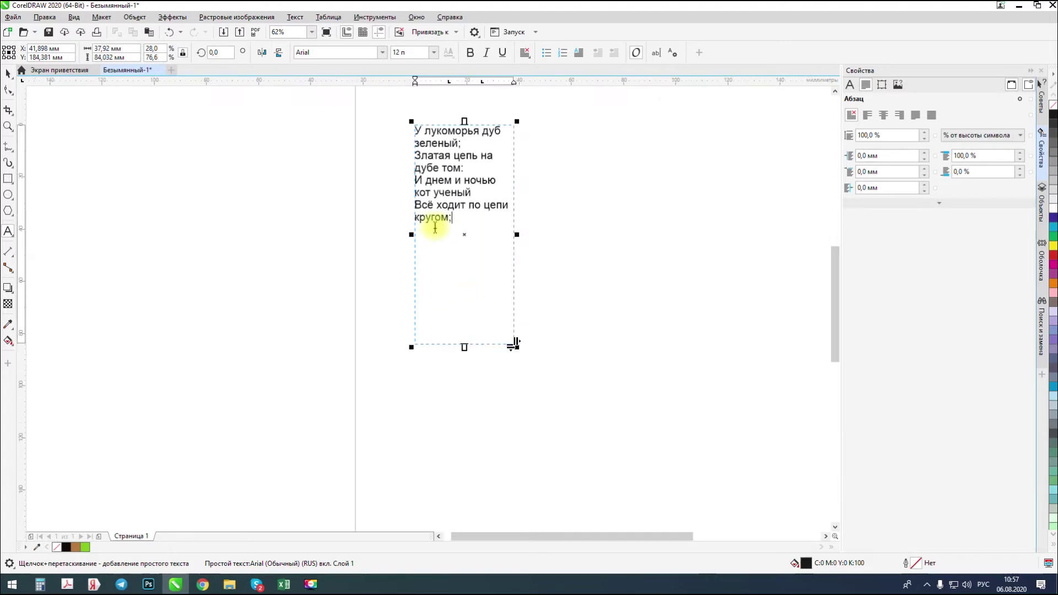
{"action": "left_click_drag", "start_coordinate": [516, 235], "coordinate": [565, 293]}
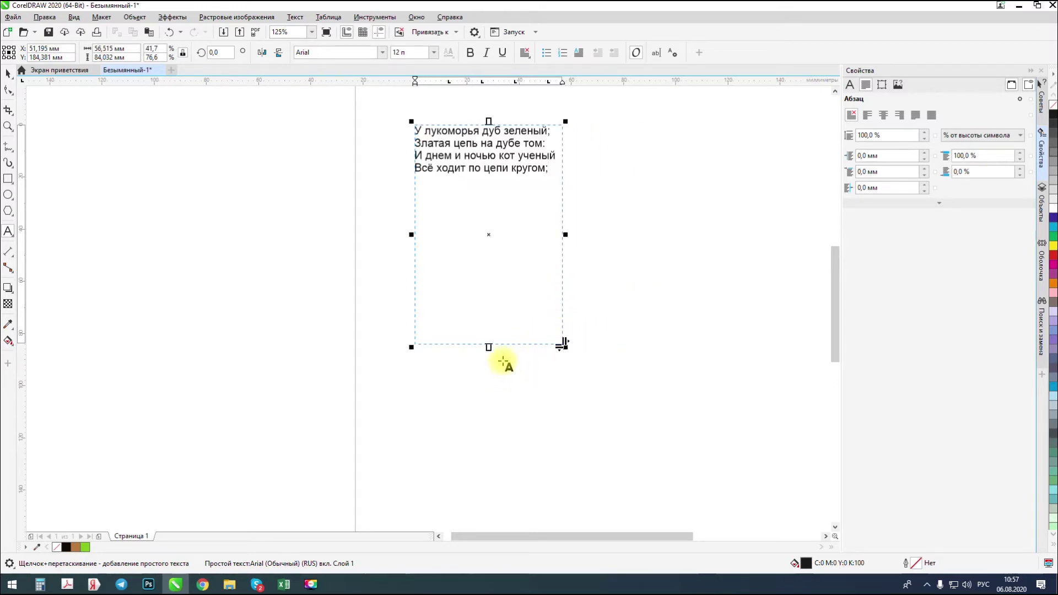
Try heights of about 121 mm and 28 mm for the poem's text frame, ending at about 68 mm
{"action": "left_click", "coordinate": [513, 338]}
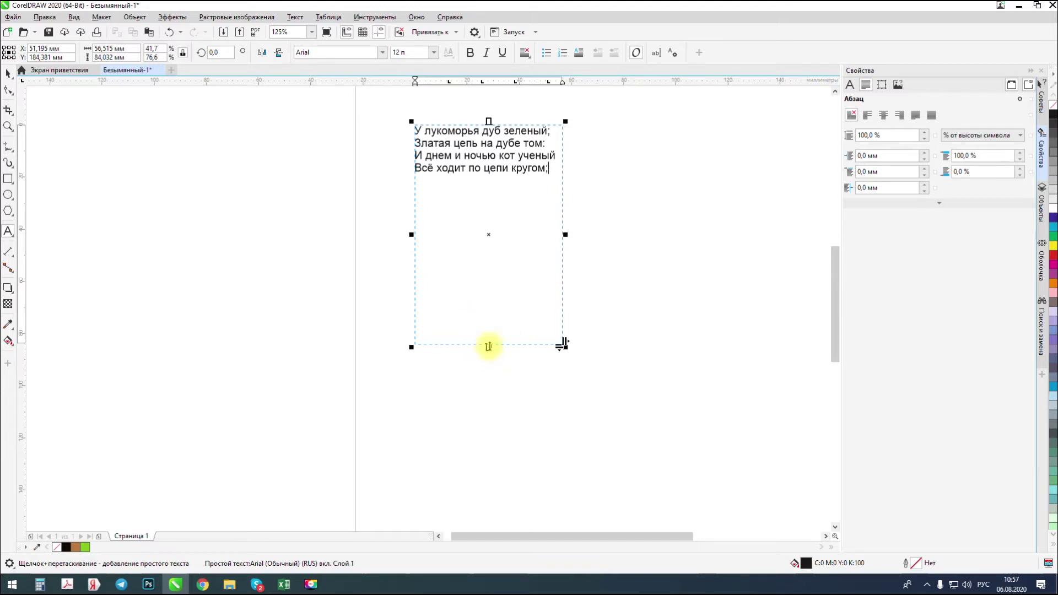
{"action": "left_click_drag", "start_coordinate": [489, 348], "coordinate": [546, 444]}
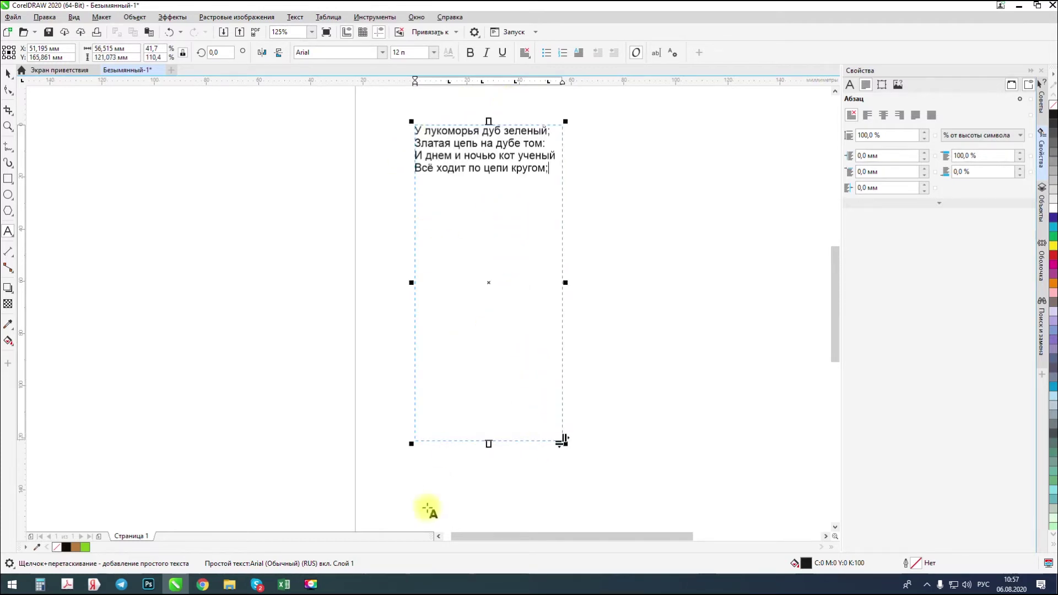
{"action": "left_click_drag", "start_coordinate": [487, 442], "coordinate": [521, 200]}
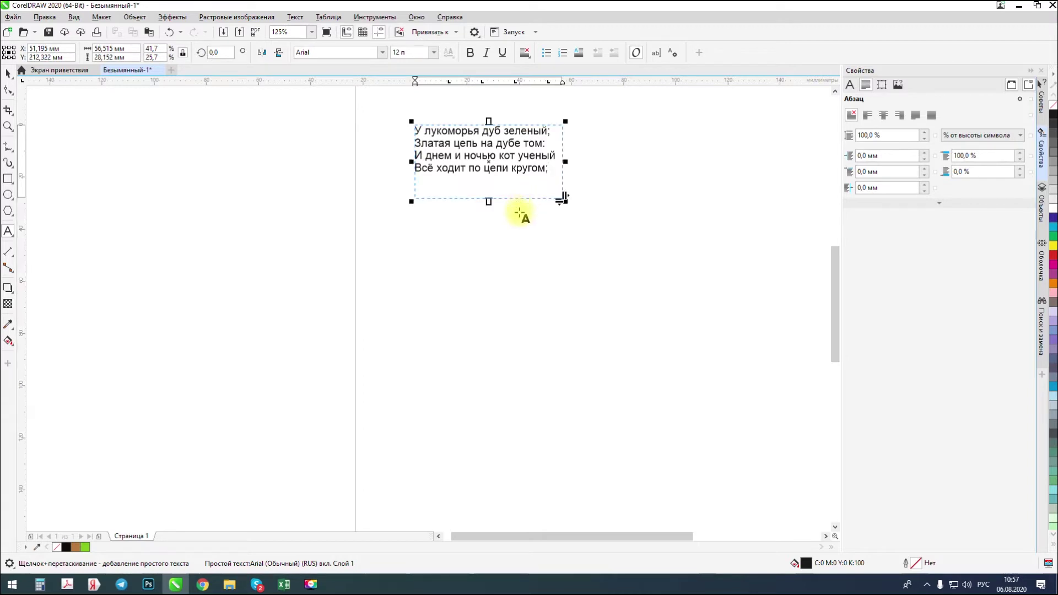
{"action": "left_click_drag", "start_coordinate": [488, 202], "coordinate": [513, 305]}
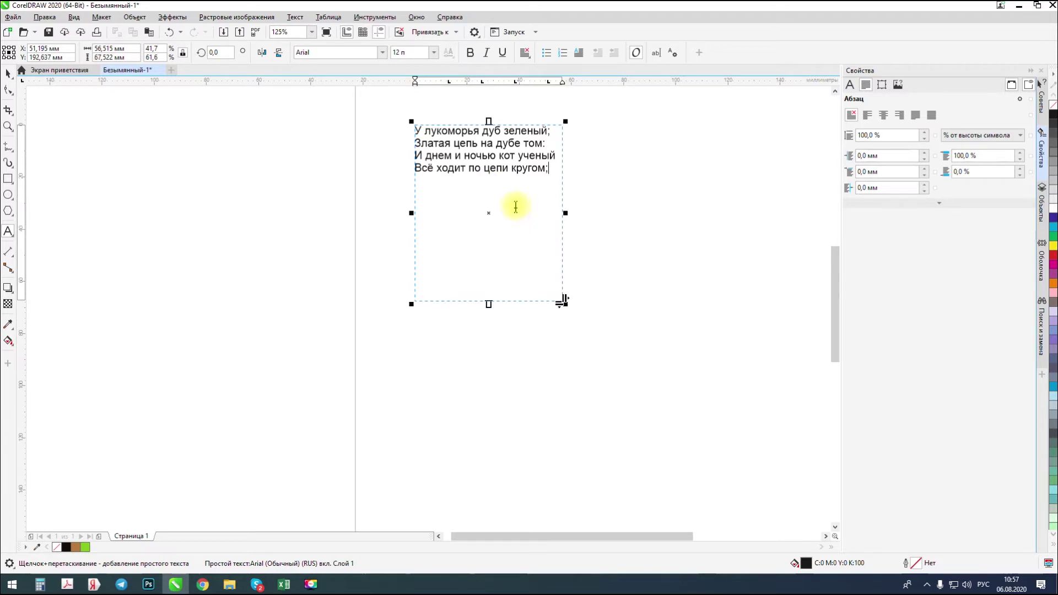
Try full justification on all four poem lines and apply forced justification to them
{"action": "key", "text": "ctrl+a"}
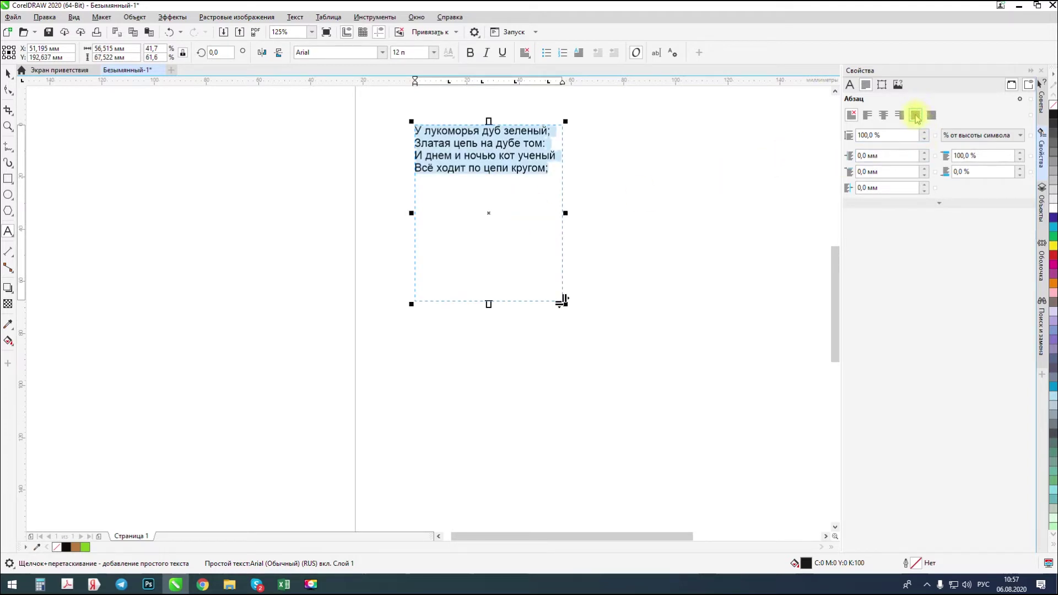
{"action": "left_click", "coordinate": [916, 116]}
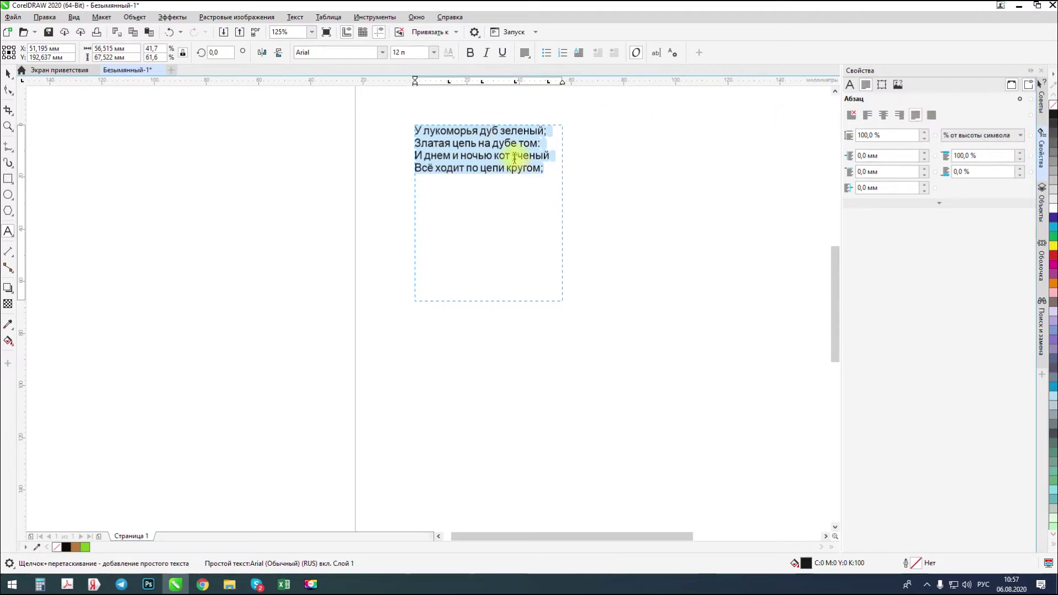
{"action": "left_click", "coordinate": [932, 116]}
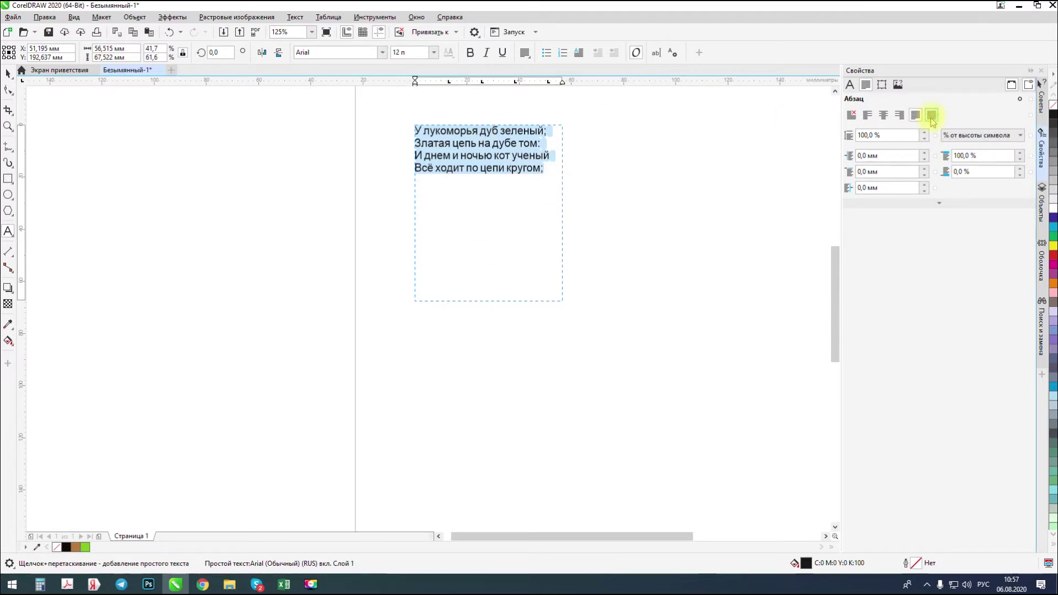
{"action": "left_click", "coordinate": [451, 156]}
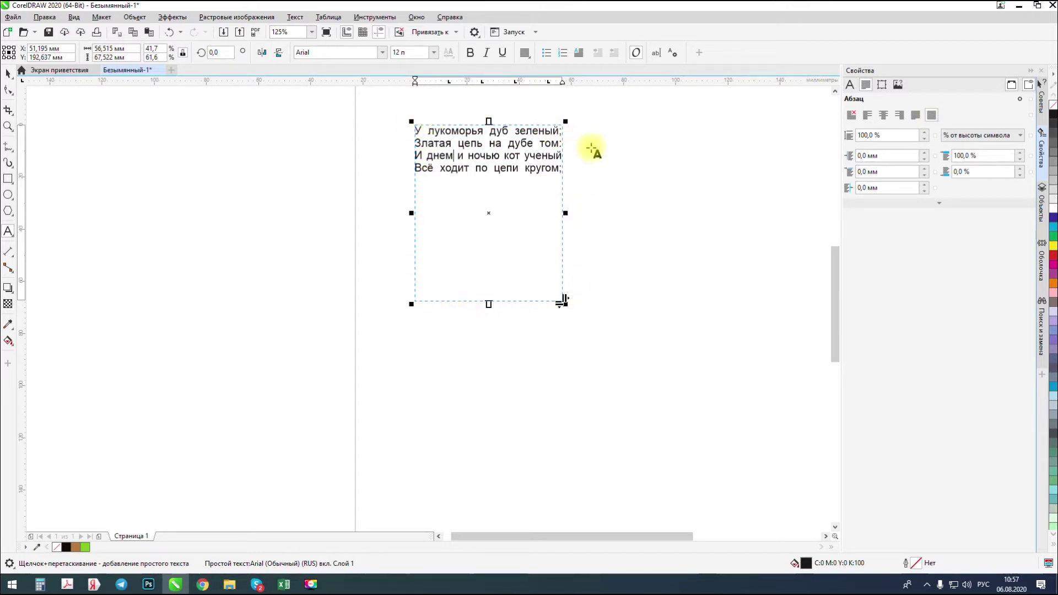
Try full justification on the poem's third line and set that line to left alignment
{"action": "left_click", "coordinate": [917, 116]}
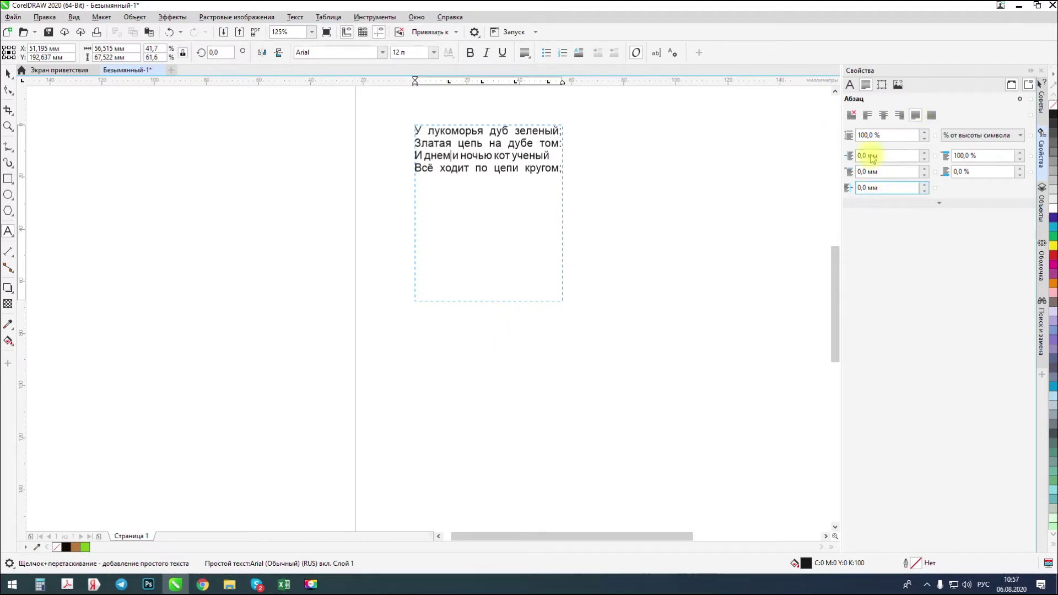
{"action": "left_click", "coordinate": [869, 116]}
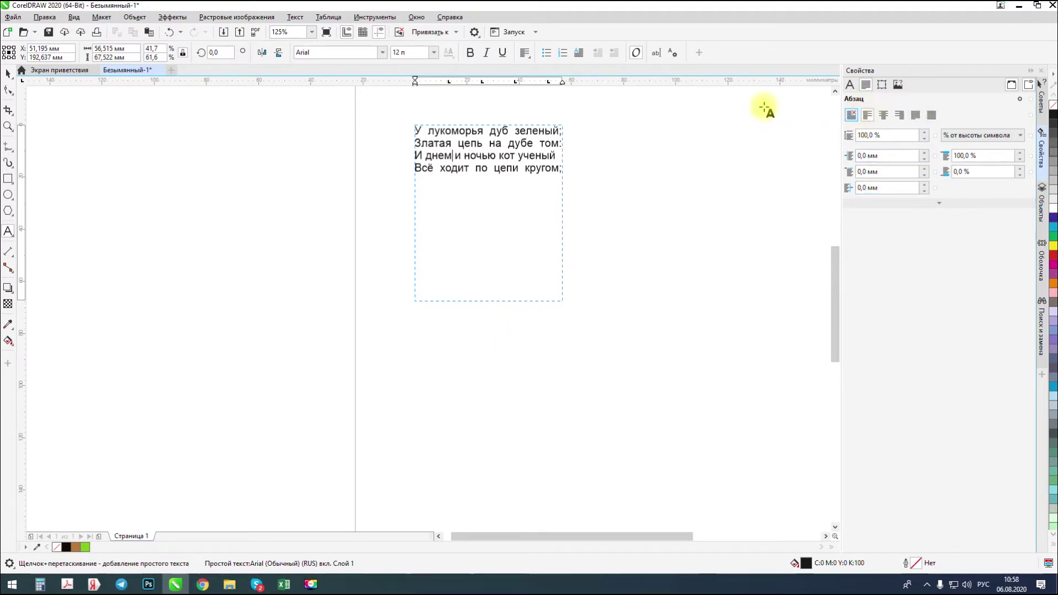
{"action": "left_click", "coordinate": [8, 74]}
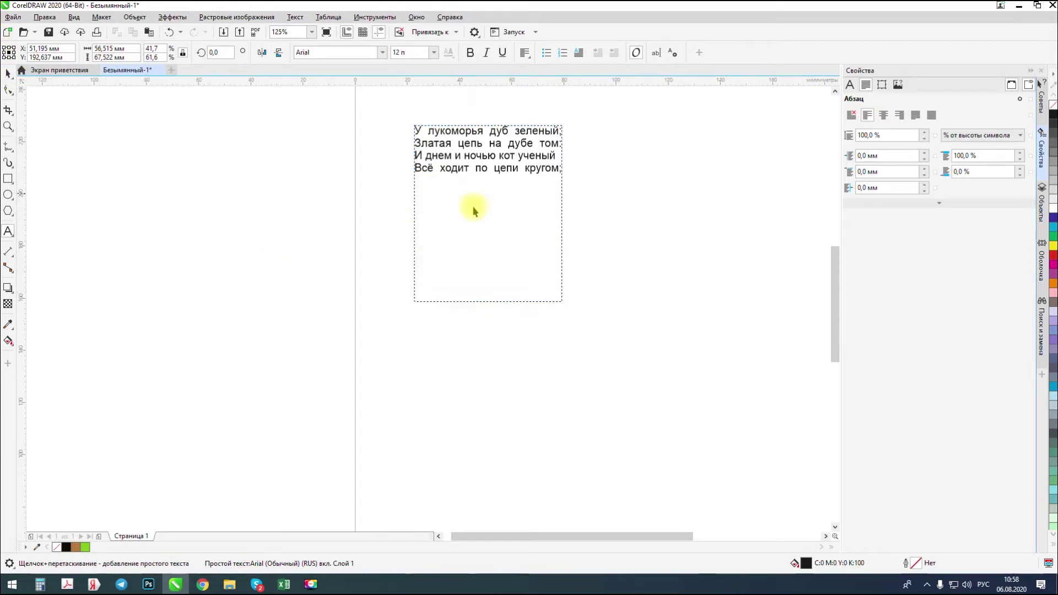
Move the two-line greeting directly above the poem's frame and place the text "Привет" just above the greeting
{"action": "scroll", "coordinate": [472, 206], "scroll_direction": "down", "scroll_amount": 2}
{"action": "left_click", "coordinate": [444, 253]}
{"action": "scroll", "coordinate": [581, 205], "scroll_direction": "down", "scroll_amount": 2}
{"action": "scroll", "coordinate": [581, 206], "scroll_direction": "up", "scroll_amount": 2}
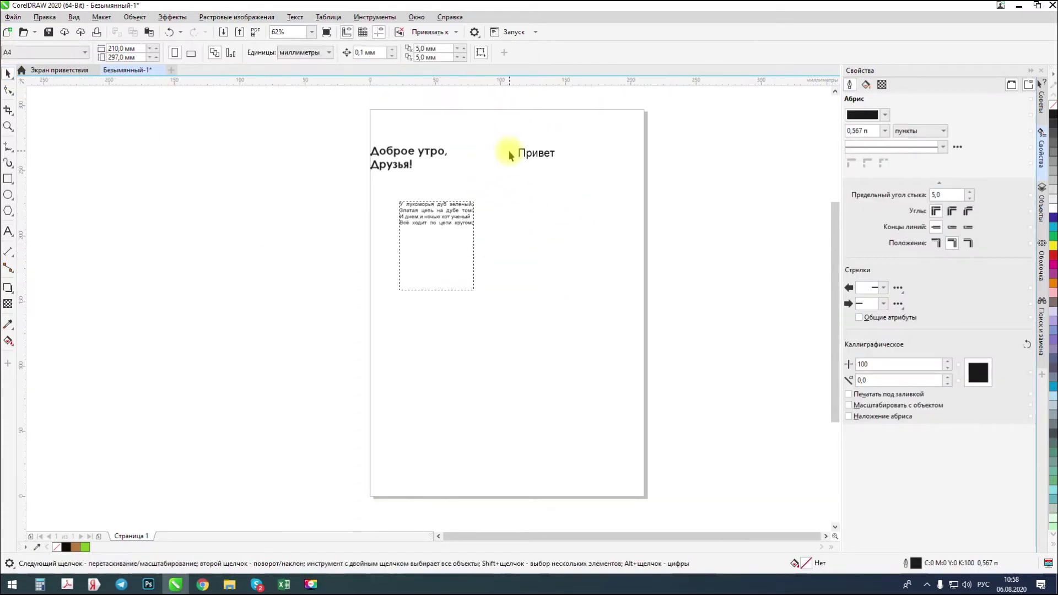
{"action": "left_click", "coordinate": [422, 159]}
{"action": "left_click_drag", "start_coordinate": [405, 150], "coordinate": [439, 173]}
{"action": "left_click", "coordinate": [538, 154]}
{"action": "left_click_drag", "start_coordinate": [538, 154], "coordinate": [433, 157]}
Draw a circle about 49 mm in diameter to the right of the poem's text frame
{"action": "left_click", "coordinate": [9, 196]}
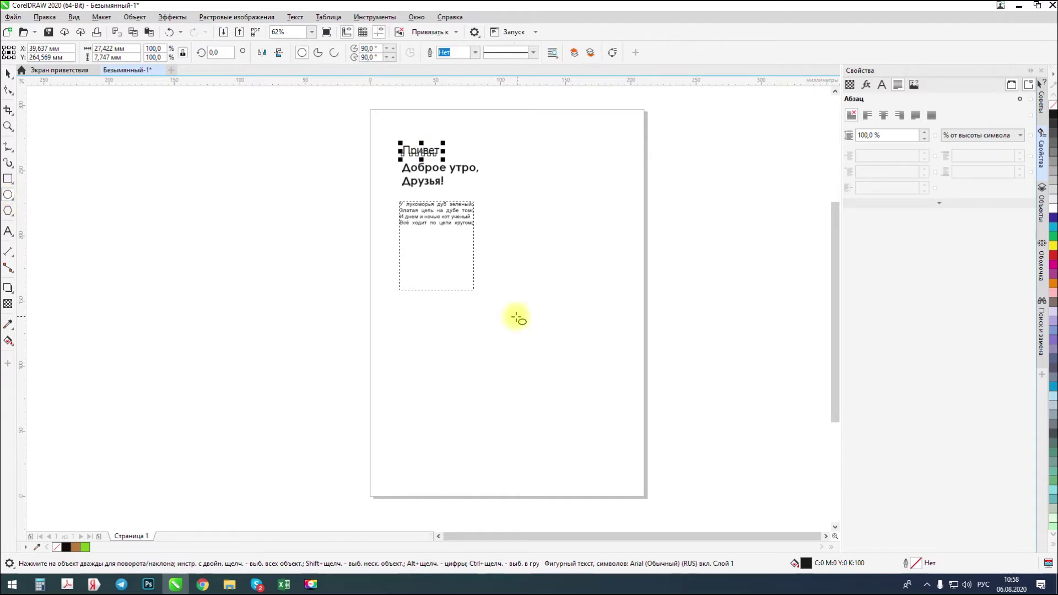
{"action": "left_click_drag", "start_coordinate": [528, 208], "coordinate": [574, 267]}
{"action": "scroll", "coordinate": [586, 236], "scroll_direction": "up", "scroll_amount": 2}
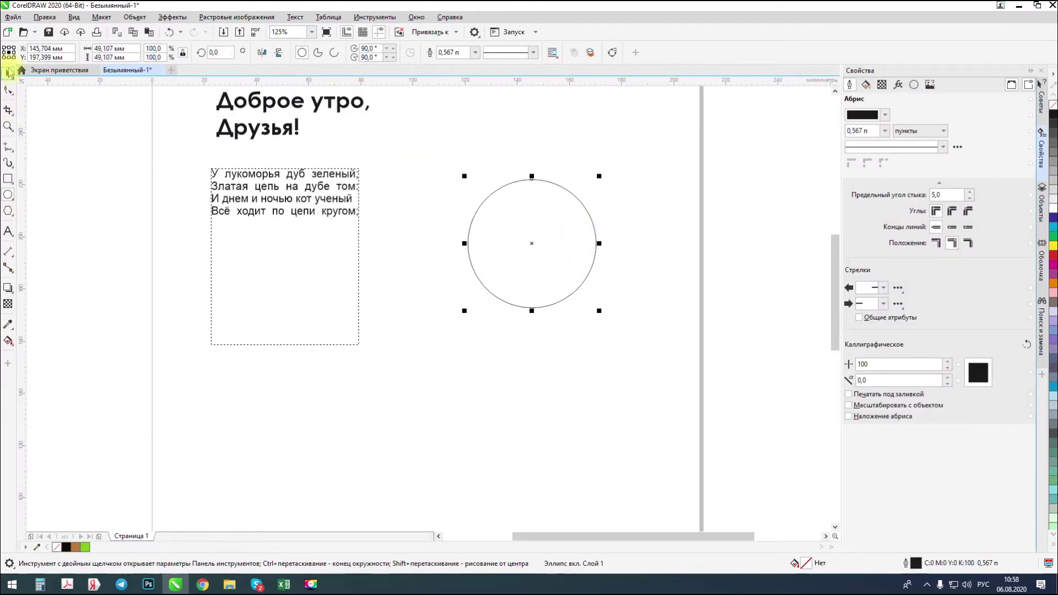
{"action": "left_click", "coordinate": [11, 75]}
{"action": "left_click", "coordinate": [142, 297]}
{"action": "scroll", "coordinate": [508, 273], "scroll_direction": "down", "scroll_amount": 2}
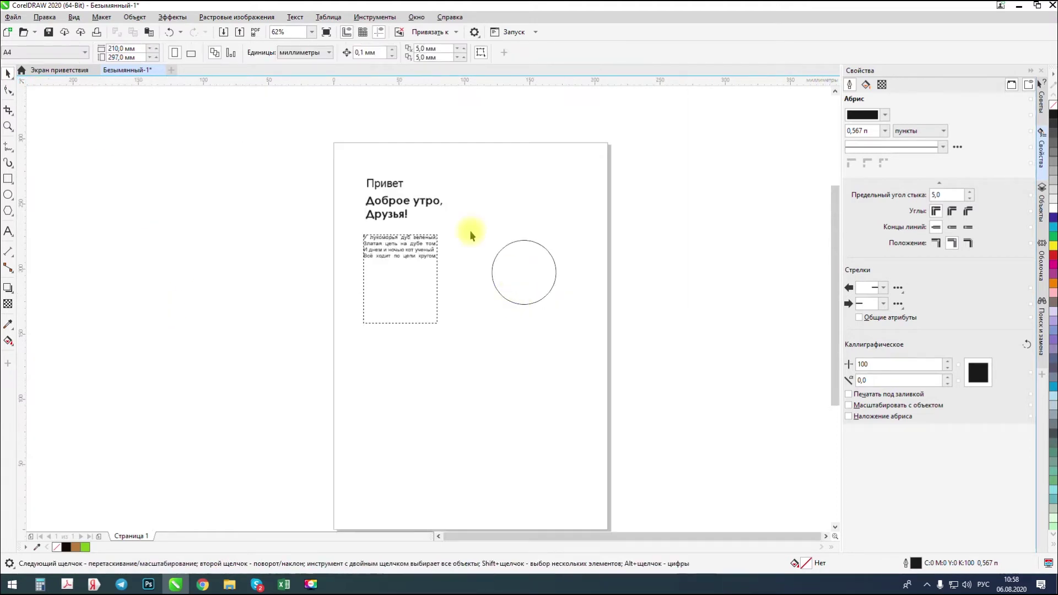
Remove the line break in the greeting to make the single line "Доброе утро, Друзья!"
{"action": "left_click", "coordinate": [8, 233]}
{"action": "scroll", "coordinate": [353, 224], "scroll_direction": "up", "scroll_amount": 2}
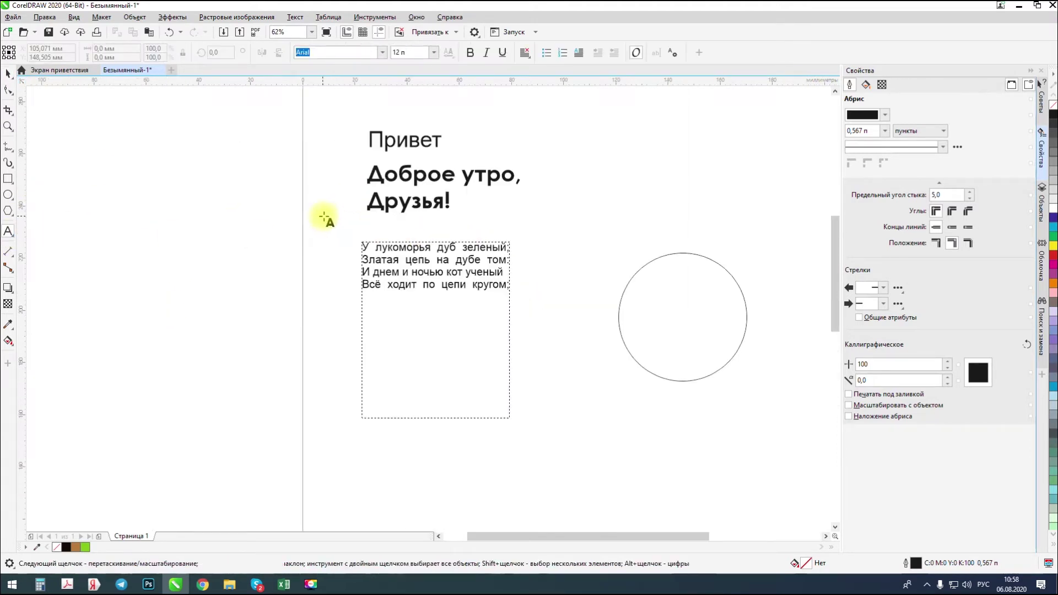
{"action": "left_click", "coordinate": [368, 205]}
{"action": "key", "text": "BackSpace"}
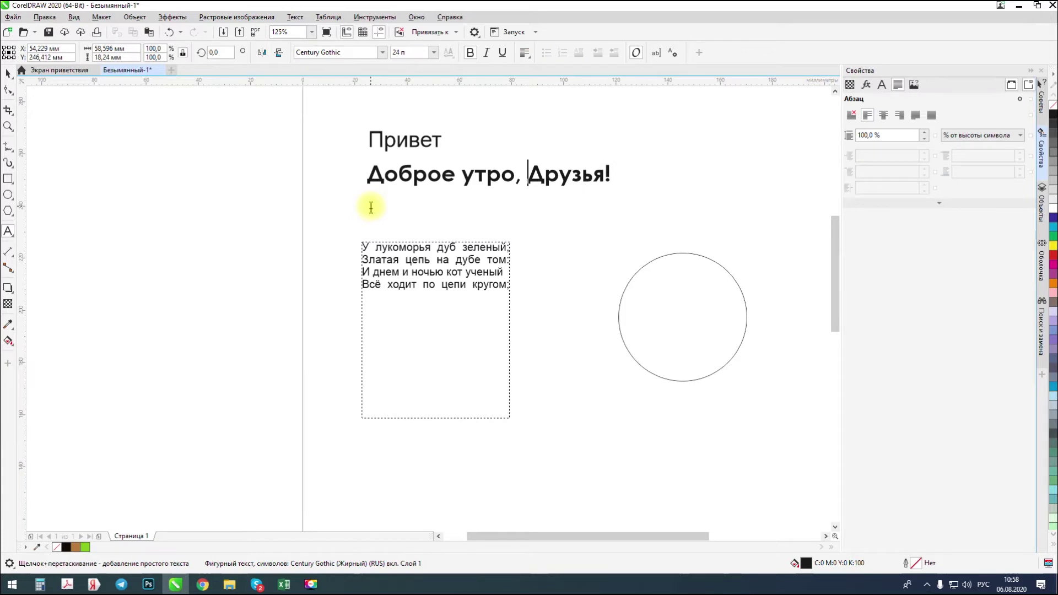
Fit the greeting "Доброе утро, Друзья!" to the circle as a path, placing it outside the outline at a 4 mm distance
{"action": "left_click", "coordinate": [8, 75]}
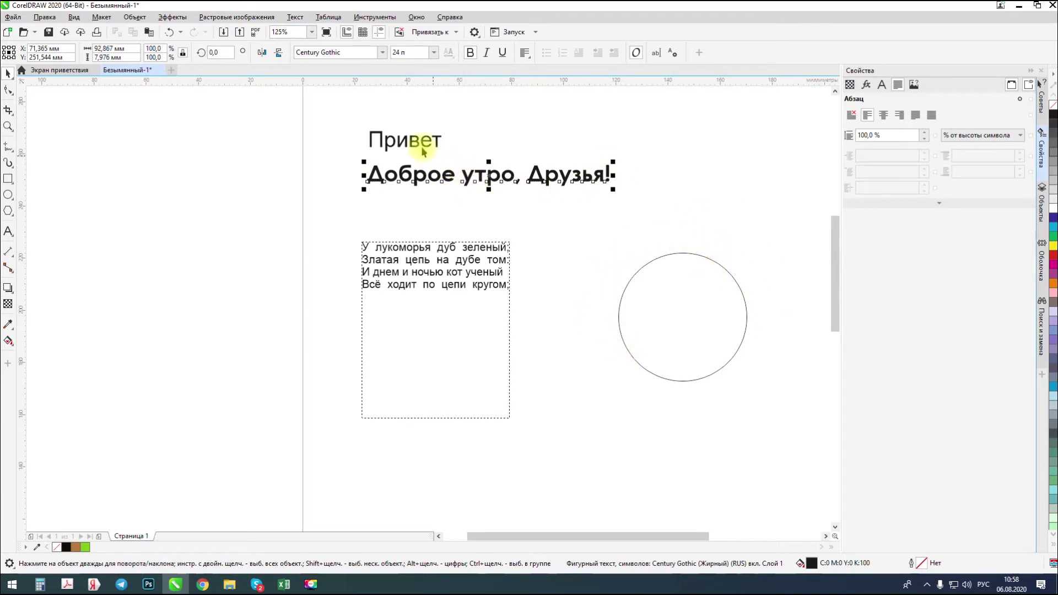
{"action": "left_click", "coordinate": [295, 19]}
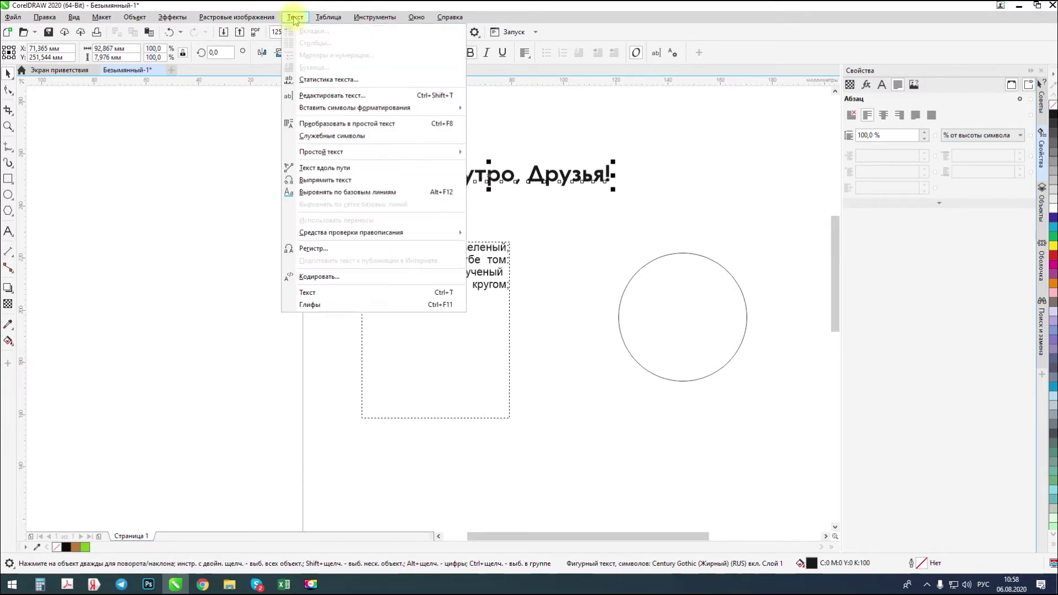
{"action": "left_click", "coordinate": [342, 169]}
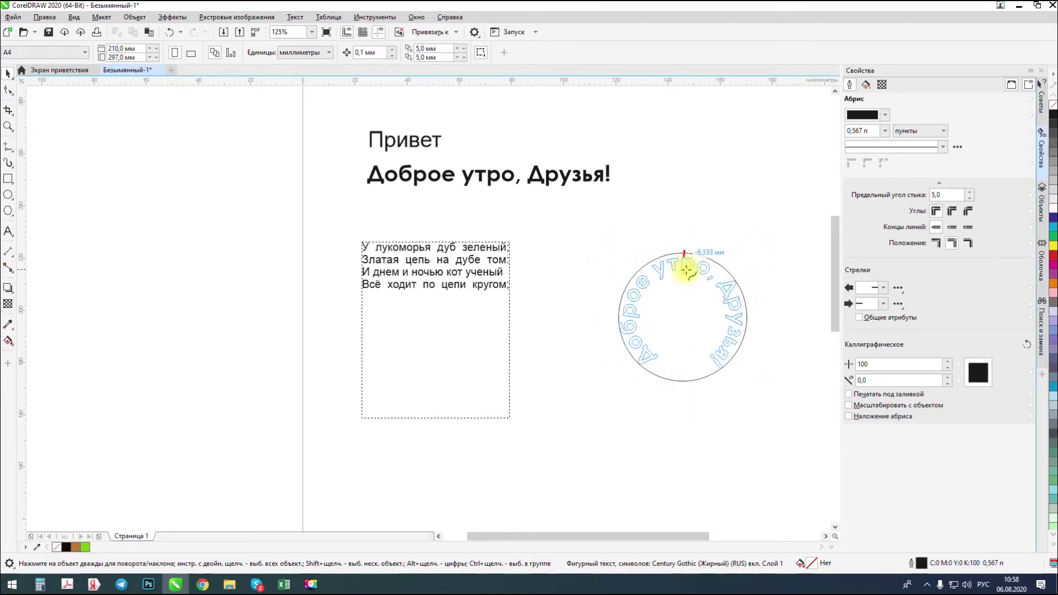
{"action": "left_click", "coordinate": [679, 241]}
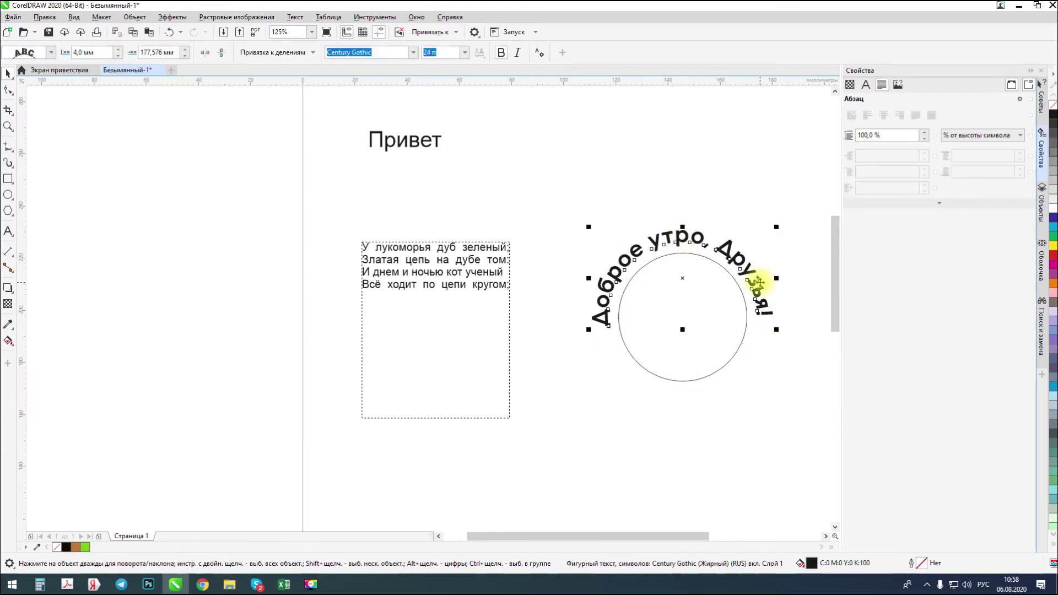
Shift the greeting along the circle to centre it over the top, keeping the 4 mm distance from the path
{"action": "scroll", "coordinate": [704, 300], "scroll_direction": "down", "scroll_amount": 2}
{"action": "scroll", "coordinate": [696, 259], "scroll_direction": "up", "scroll_amount": 2}
{"action": "scroll", "coordinate": [673, 242], "scroll_direction": "up", "scroll_amount": 2}
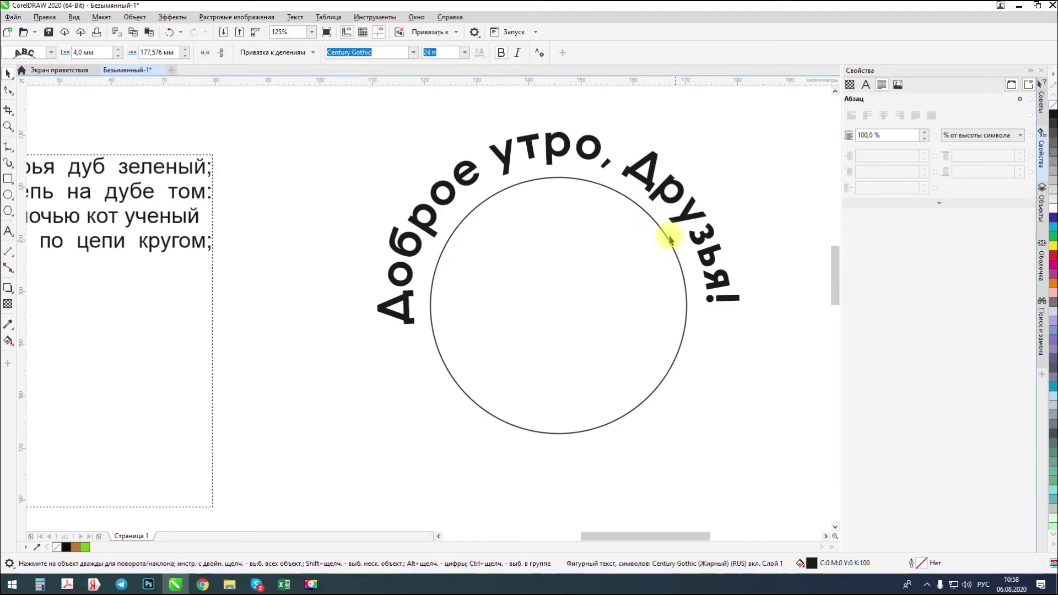
{"action": "mouse_move", "coordinate": [560, 228]}
{"action": "left_mouse_down"}
{"action": "mouse_move", "coordinate": [555, 241]}
{"action": "mouse_move", "coordinate": [551, 232]}
{"action": "mouse_move", "coordinate": [564, 230]}
{"action": "left_mouse_up"}
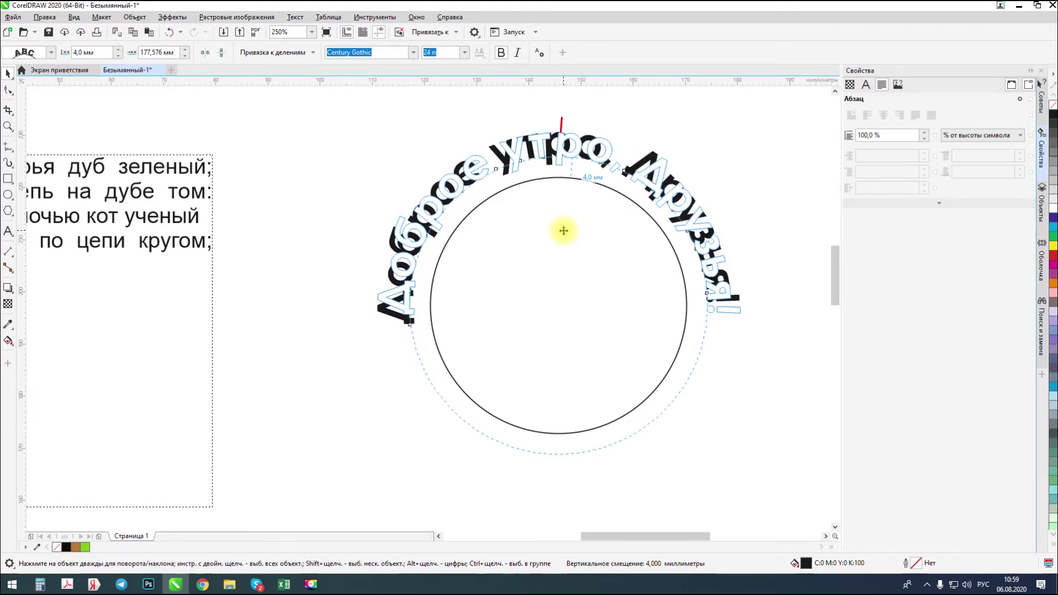
{"action": "left_click_drag", "start_coordinate": [563, 230], "coordinate": [564, 231]}
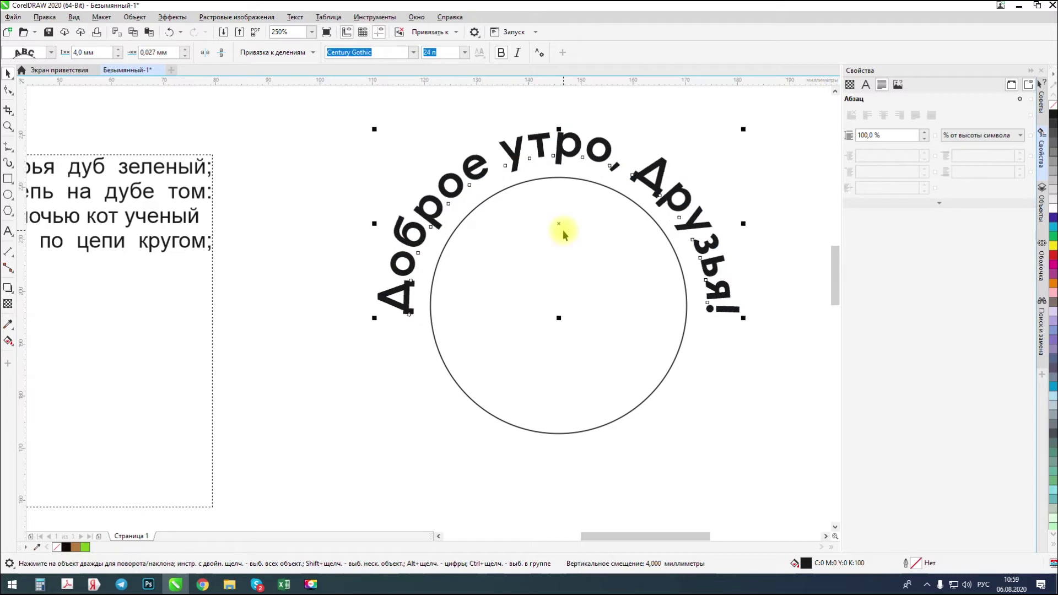
Try very wide letter spacing on the curved greeting with the Shape tool, and settle on moderately widened spacing around the circle's upper part
{"action": "left_click", "coordinate": [9, 90]}
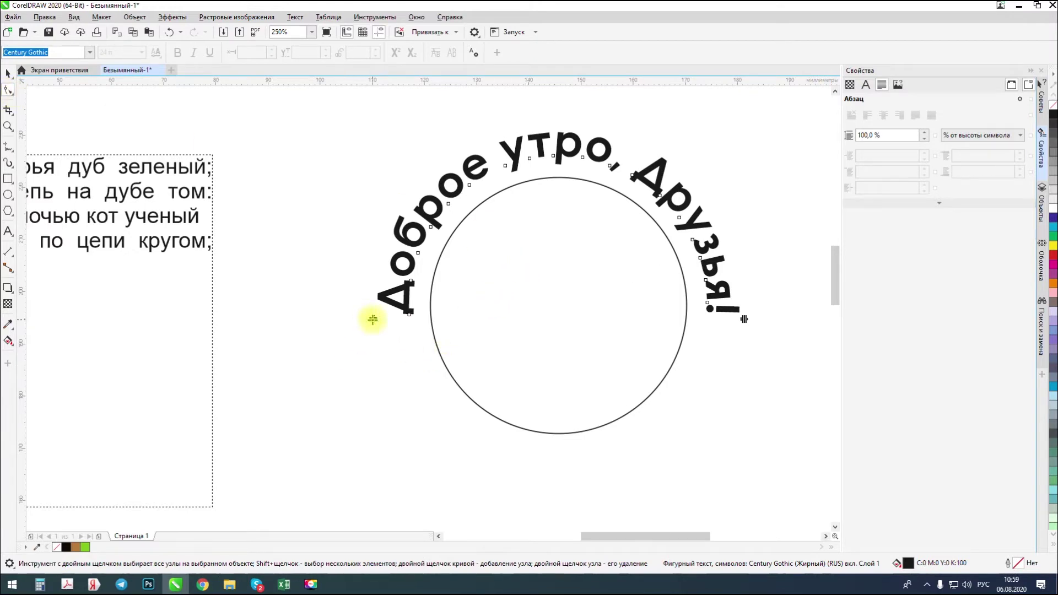
{"action": "left_click_drag", "start_coordinate": [373, 319], "coordinate": [402, 404]}
{"action": "left_click_drag", "start_coordinate": [745, 320], "coordinate": [813, 369]}
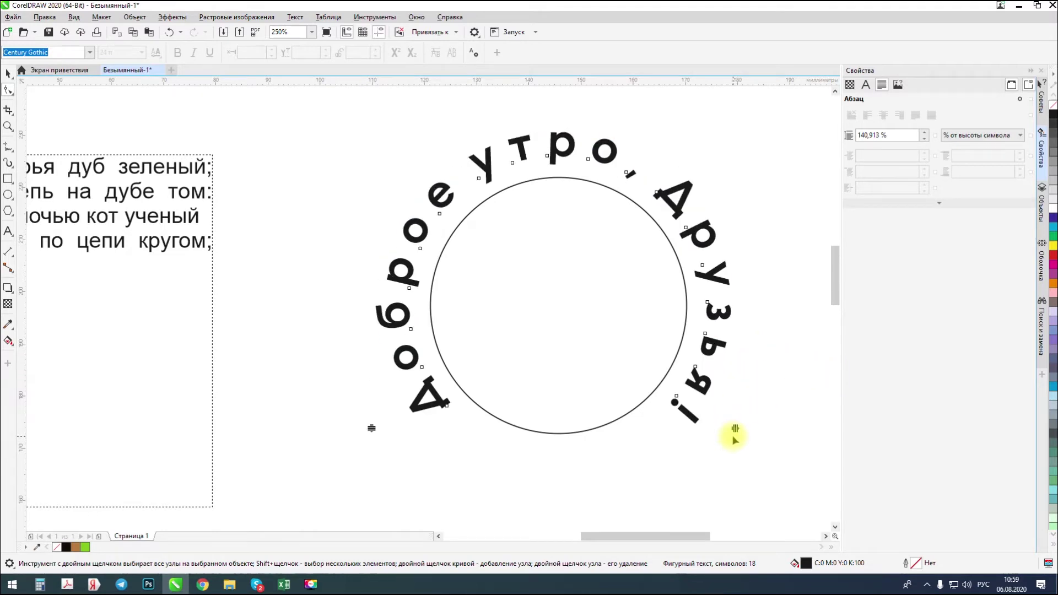
{"action": "left_click_drag", "start_coordinate": [737, 430], "coordinate": [770, 456]}
{"action": "scroll", "coordinate": [604, 156], "scroll_direction": "down", "scroll_amount": 2}
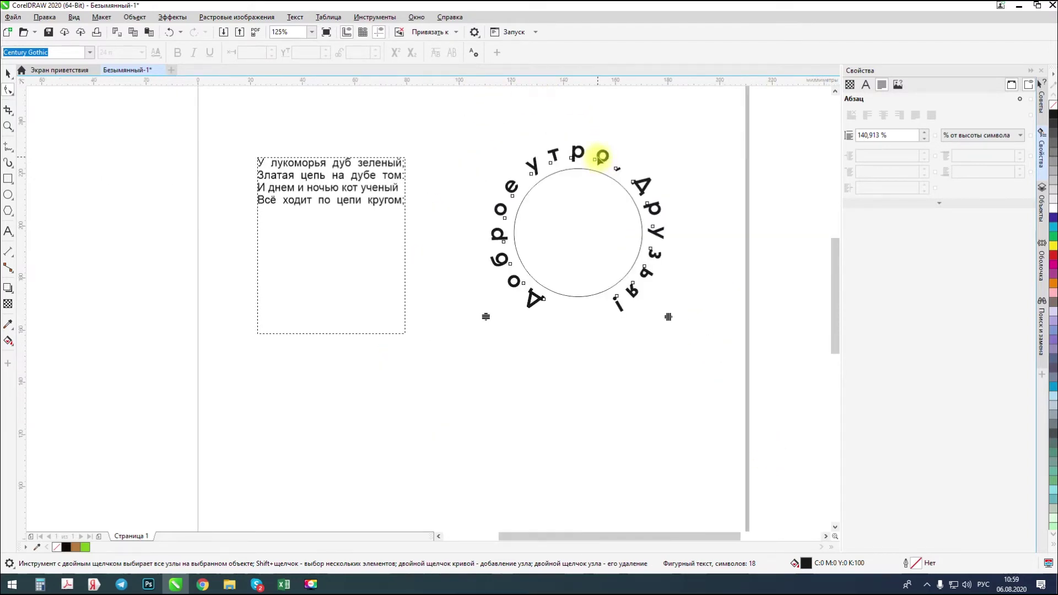
{"action": "left_click_drag", "start_coordinate": [668, 318], "coordinate": [592, 313]}
{"action": "left_click_drag", "start_coordinate": [670, 292], "coordinate": [651, 280]}
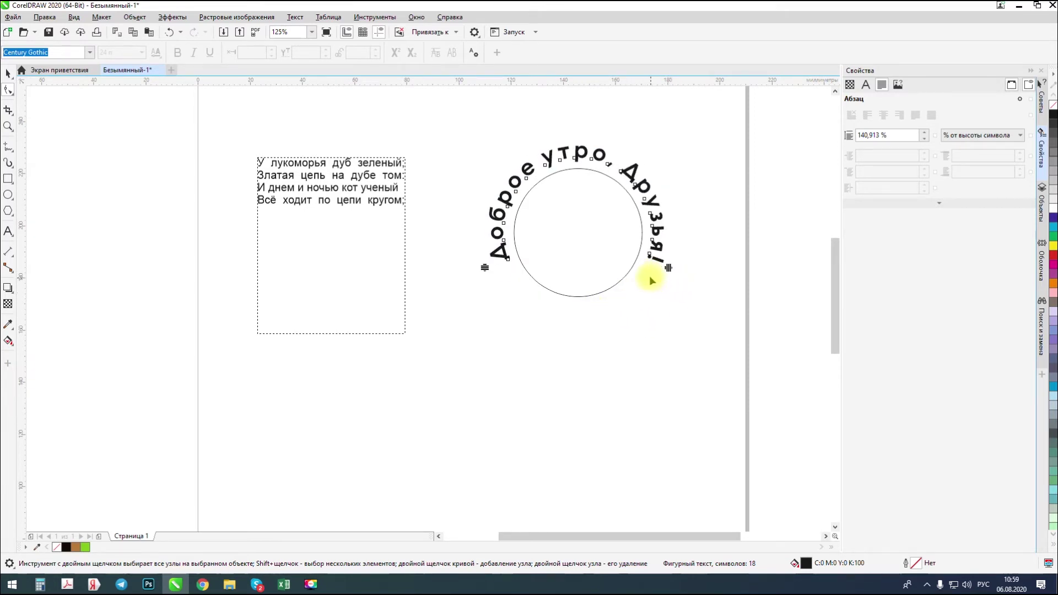
Try offsetting the curved greeting 48 mm from the circle and undo the move
{"action": "left_click", "coordinate": [7, 75]}
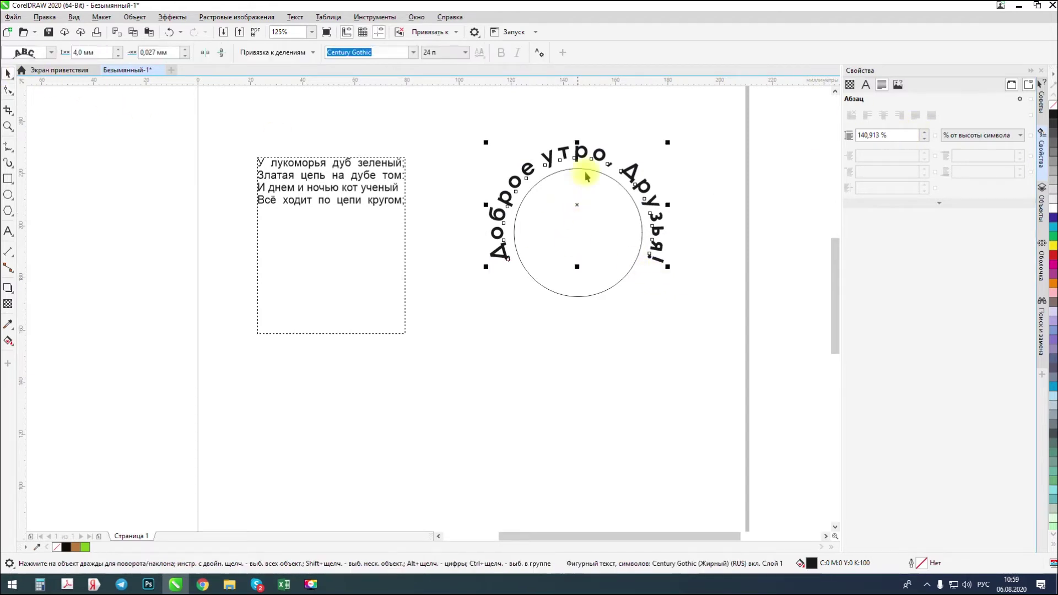
{"action": "left_click", "coordinate": [557, 324]}
{"action": "left_click_drag", "start_coordinate": [580, 156], "coordinate": [575, 381]}
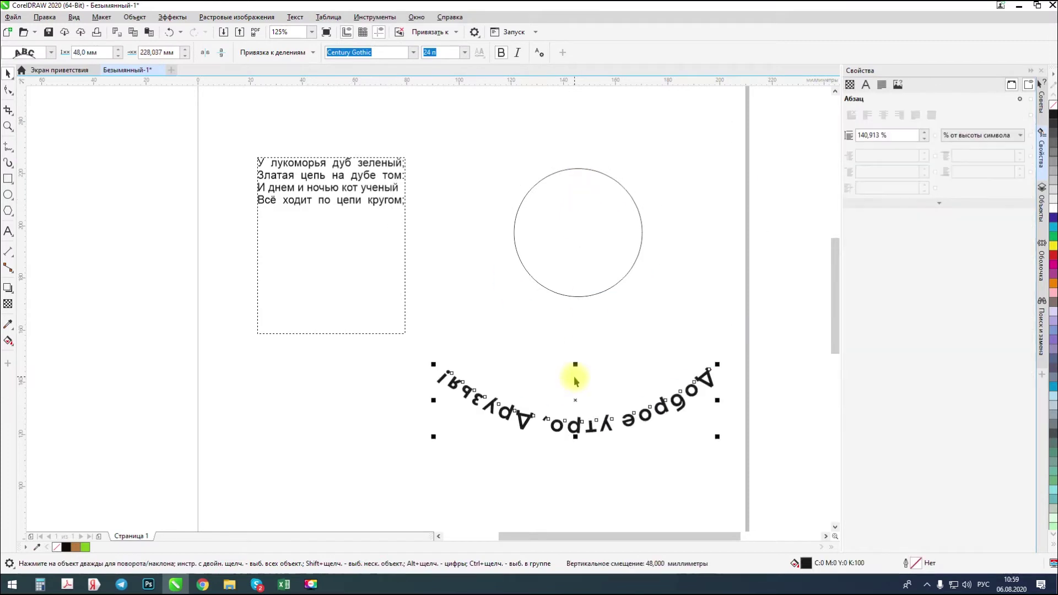
{"action": "key", "text": "ctrl+z"}
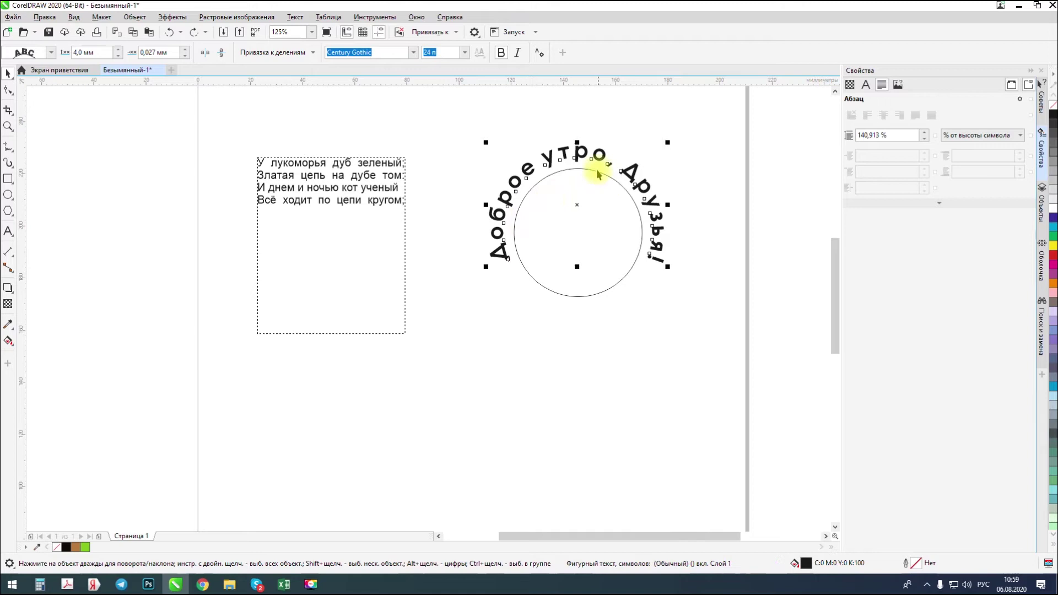
Delete the circle that serves as the greeting's path, leaving only the curved text
{"action": "scroll", "coordinate": [598, 174], "scroll_direction": "up", "scroll_amount": 2}
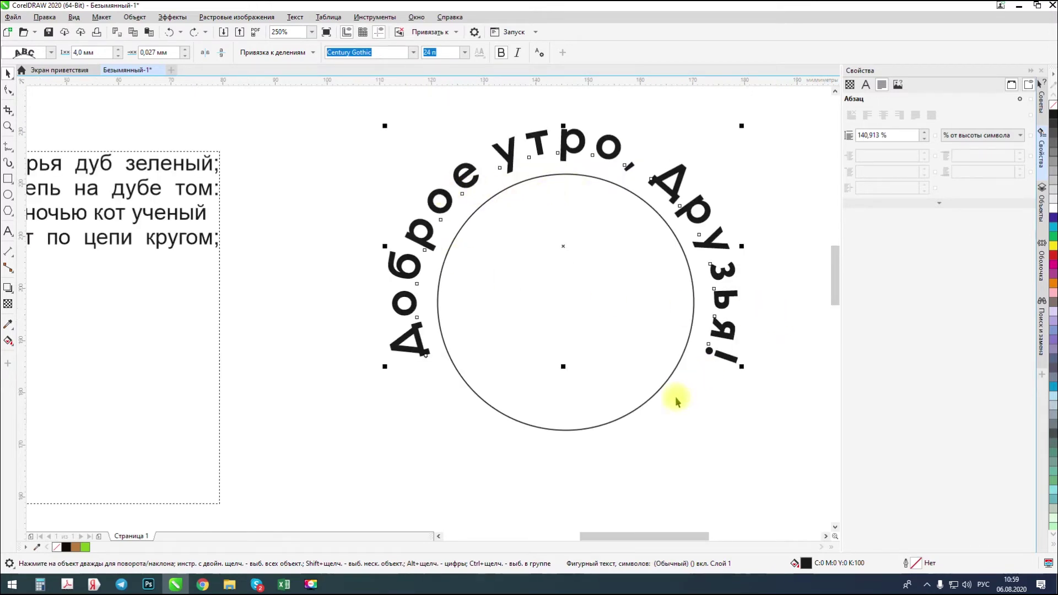
{"action": "left_click", "coordinate": [545, 429]}
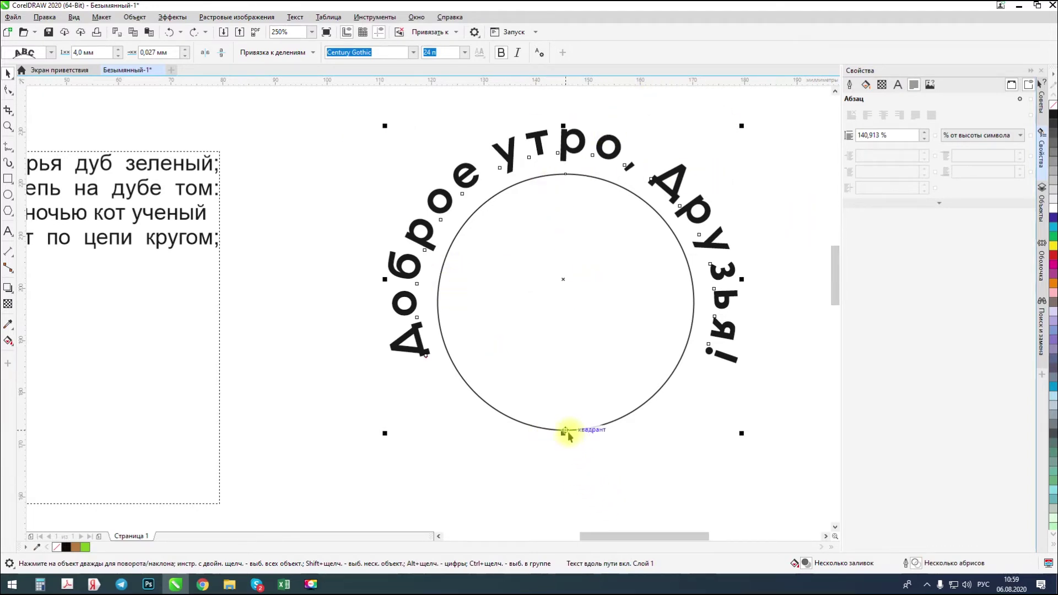
{"action": "left_click", "coordinate": [572, 430]}
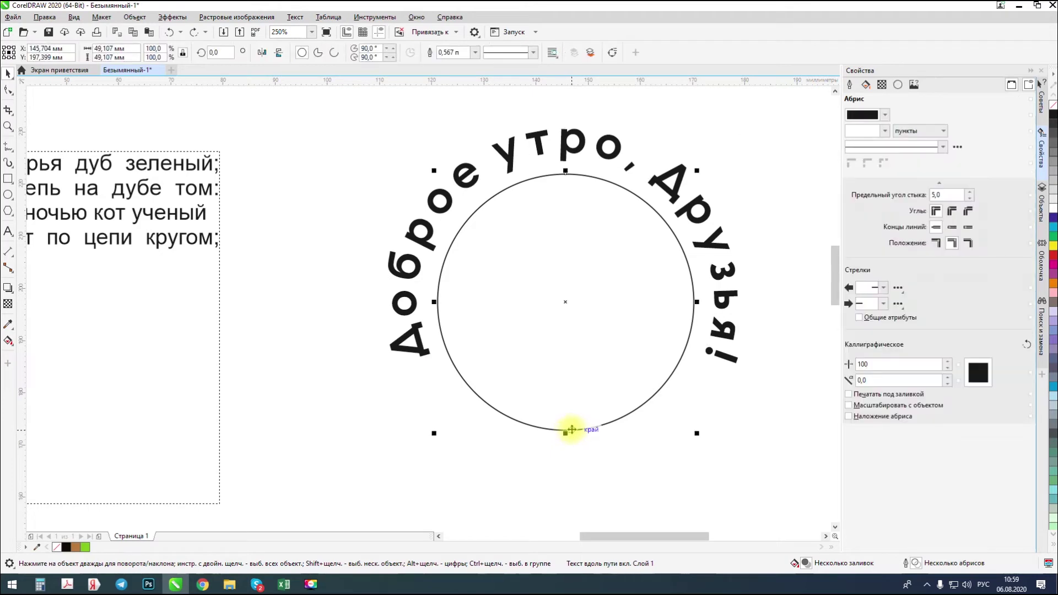
{"action": "key", "text": "Delete"}
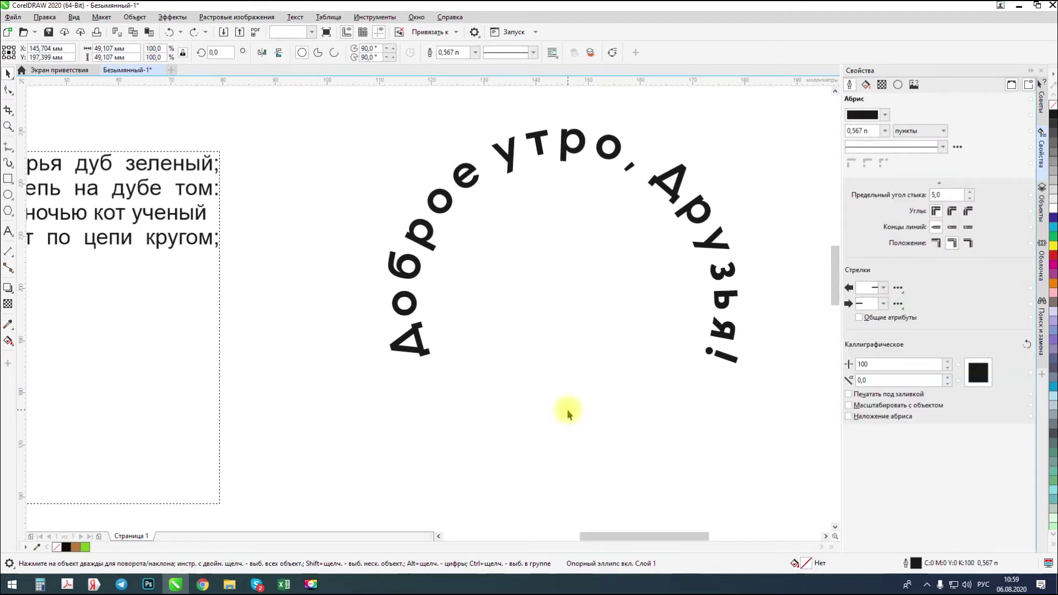
Move the curved greeting slightly down and to the right on the page and deselect it
{"action": "left_click", "coordinate": [534, 148]}
{"action": "scroll", "coordinate": [586, 216], "scroll_direction": "down", "scroll_amount": 2}
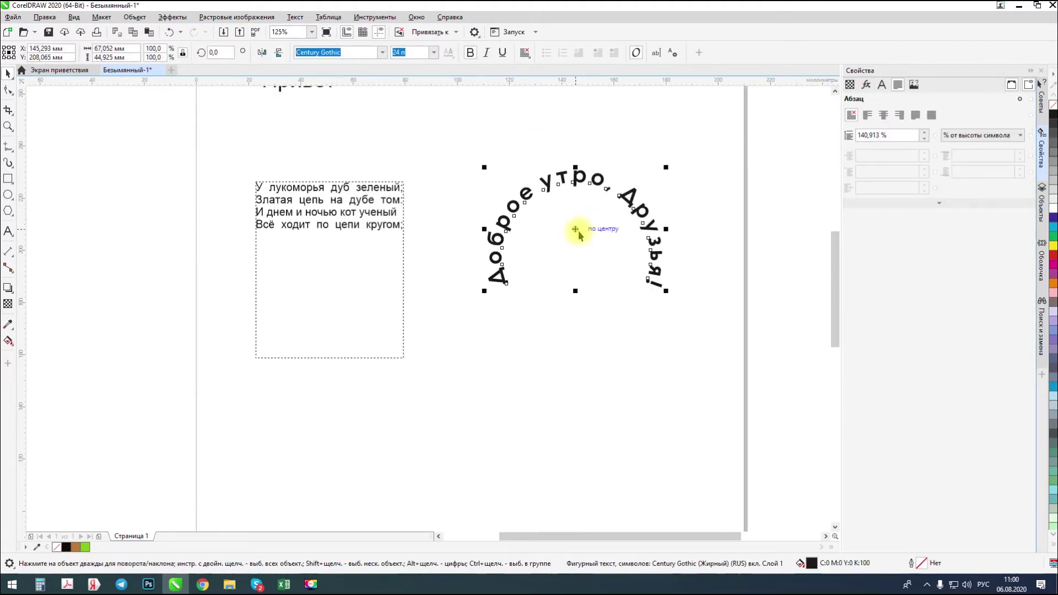
{"action": "left_click_drag", "start_coordinate": [596, 327], "coordinate": [579, 244]}
{"action": "left_click", "coordinate": [544, 130]}
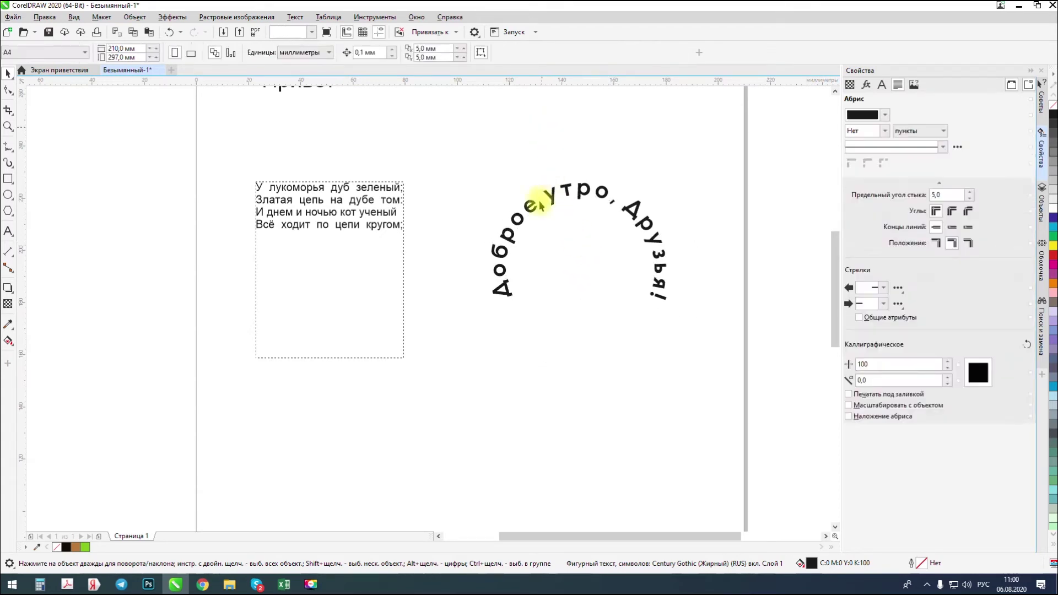
Draw a closed freehand heart about 132 mm wide and 115 mm high below the curved greeting, discarding the first stroke
{"action": "scroll", "coordinate": [542, 205], "scroll_direction": "down", "scroll_amount": 4}
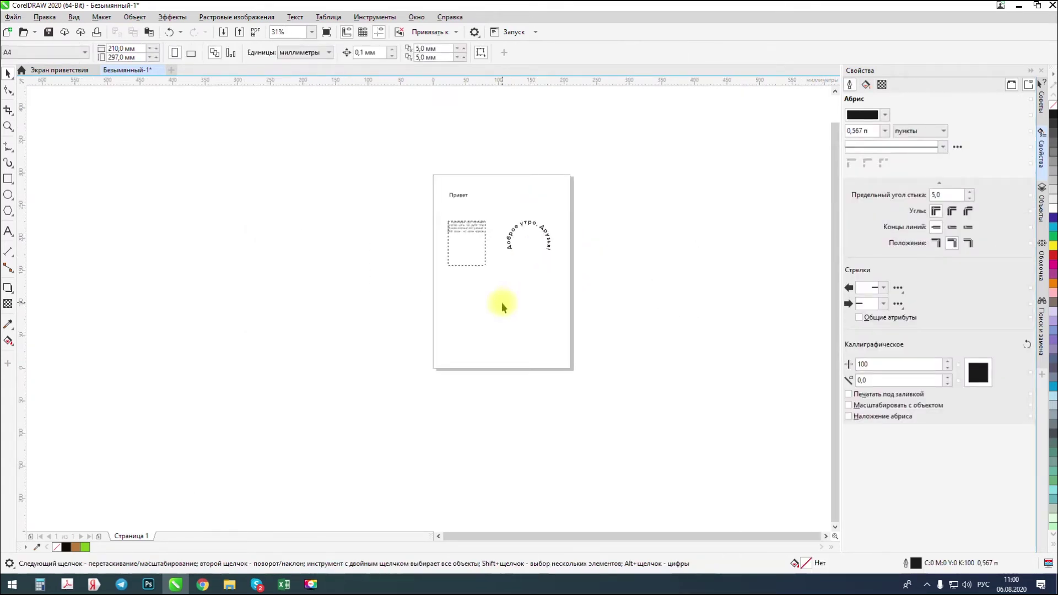
{"action": "scroll", "coordinate": [481, 249], "scroll_direction": "up", "scroll_amount": 2}
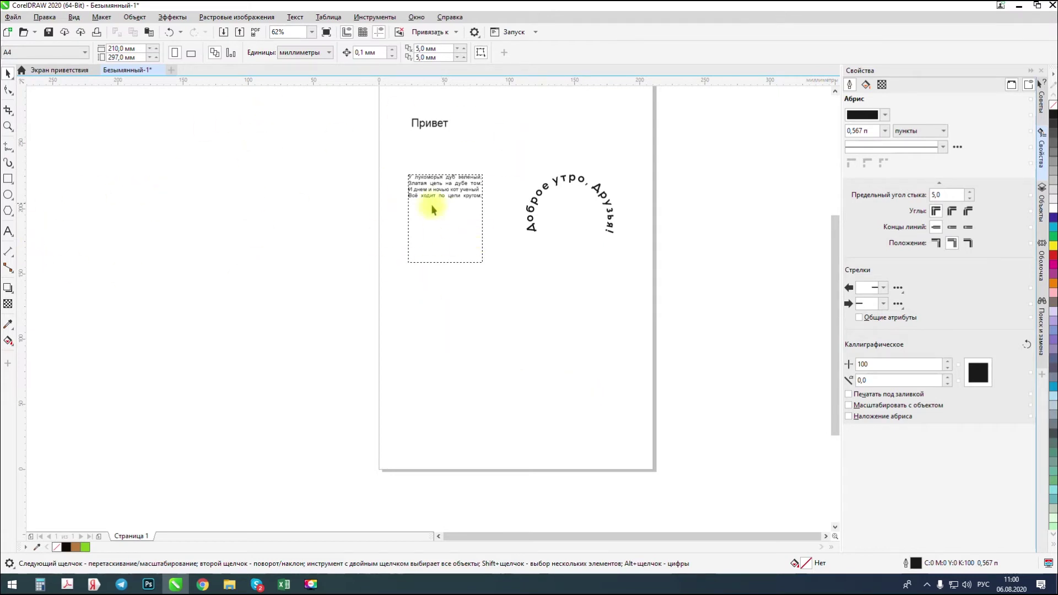
{"action": "left_click", "coordinate": [11, 157]}
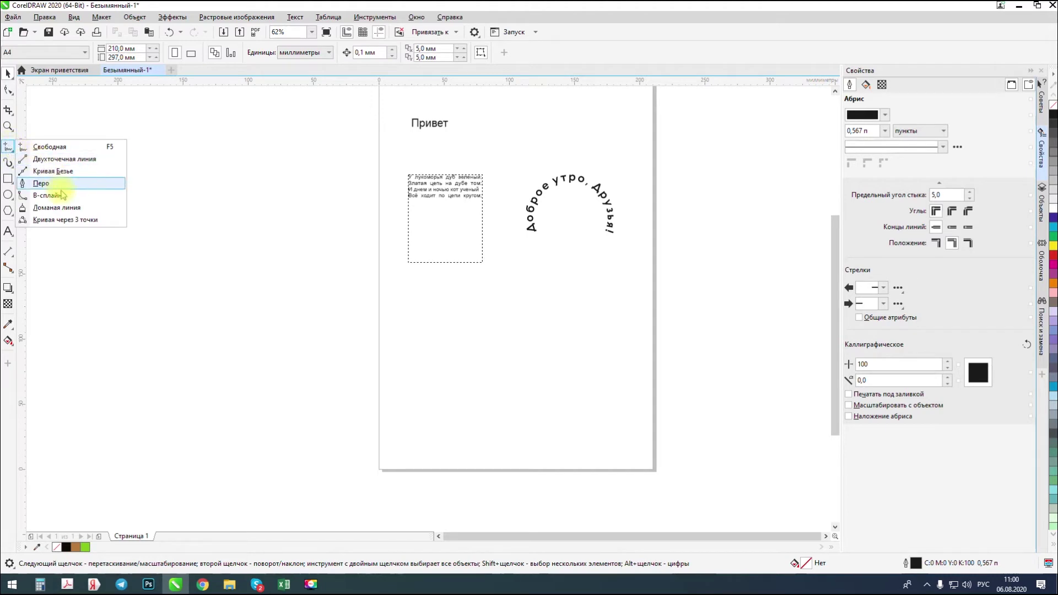
{"action": "left_click", "coordinate": [44, 147]}
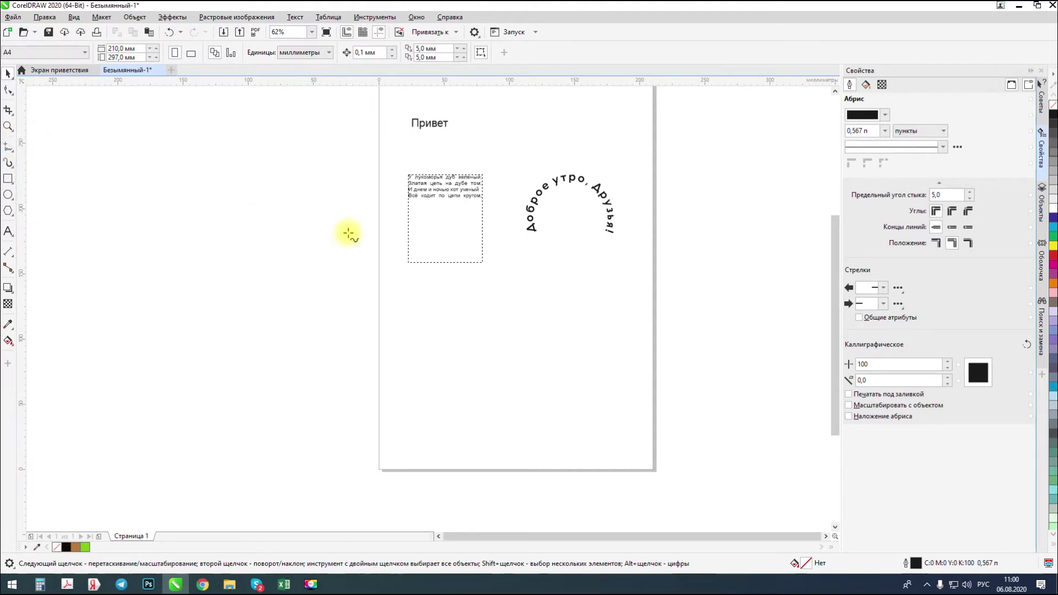
{"action": "mouse_move", "coordinate": [486, 305]}
{"action": "left_mouse_down"}
{"action": "mouse_move", "coordinate": [514, 383]}
{"action": "mouse_move", "coordinate": [543, 400]}
{"action": "mouse_move", "coordinate": [623, 404]}
{"action": "mouse_move", "coordinate": [665, 369]}
{"action": "mouse_move", "coordinate": [672, 299]}
{"action": "mouse_move", "coordinate": [630, 269]}
{"action": "mouse_move", "coordinate": [584, 298]}
{"action": "mouse_move", "coordinate": [583, 313]}
{"action": "mouse_move", "coordinate": [561, 283]}
{"action": "mouse_move", "coordinate": [511, 271]}
{"action": "mouse_move", "coordinate": [482, 304]}
{"action": "left_mouse_up"}
{"action": "key", "text": "Delete"}
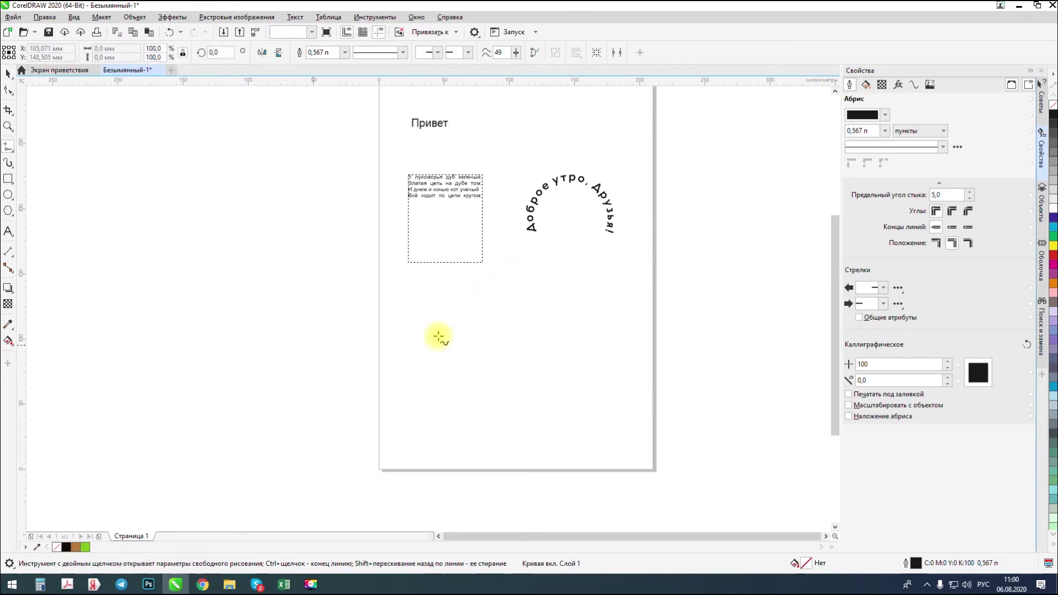
{"action": "mouse_move", "coordinate": [538, 323]}
{"action": "left_mouse_down"}
{"action": "mouse_move", "coordinate": [546, 298]}
{"action": "mouse_move", "coordinate": [573, 285]}
{"action": "mouse_move", "coordinate": [625, 300]}
{"action": "mouse_move", "coordinate": [624, 359]}
{"action": "mouse_move", "coordinate": [565, 434]}
{"action": "mouse_move", "coordinate": [481, 385]}
{"action": "mouse_move", "coordinate": [464, 321]}
{"action": "mouse_move", "coordinate": [506, 304]}
{"action": "mouse_move", "coordinate": [537, 320]}
{"action": "left_mouse_up"}
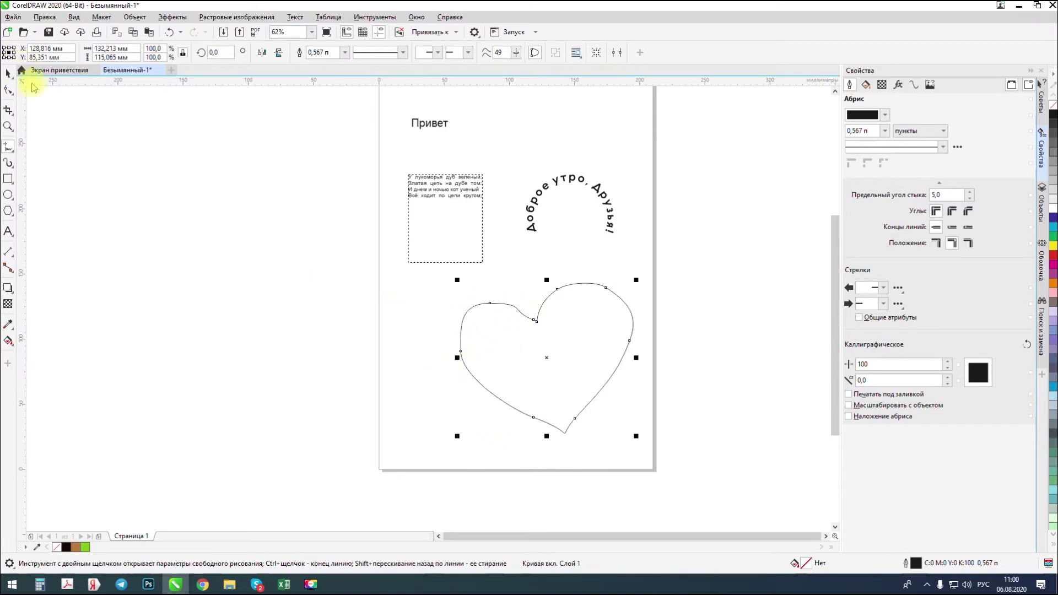
Cut the whole poem from its paragraph frame and paste it as artistic text near the page's upper-right corner
{"action": "left_click", "coordinate": [7, 73]}
{"action": "left_click", "coordinate": [451, 181]}
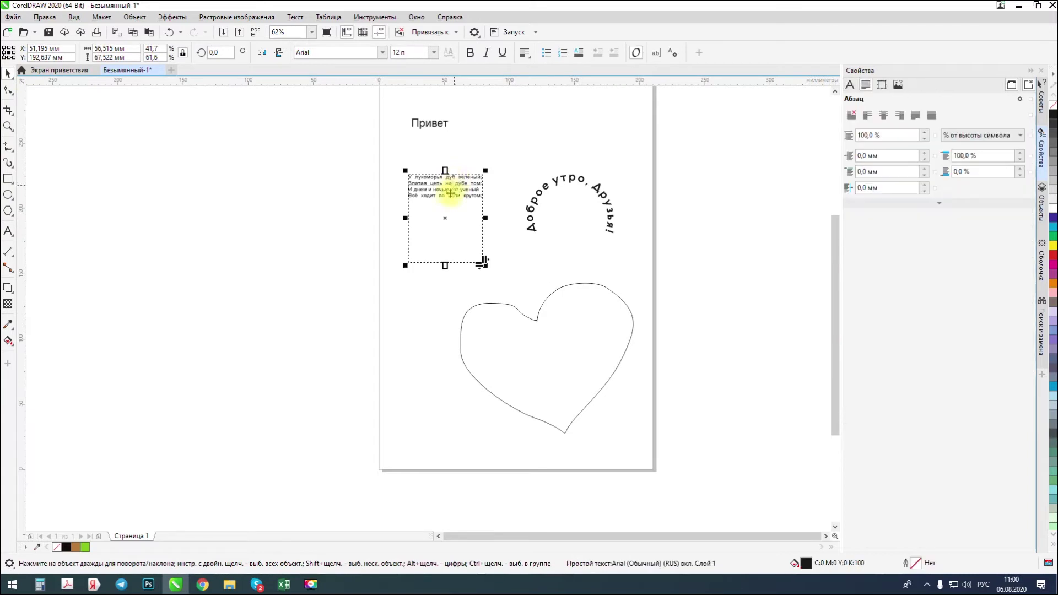
{"action": "left_click", "coordinate": [8, 233]}
{"action": "left_click", "coordinate": [456, 190]}
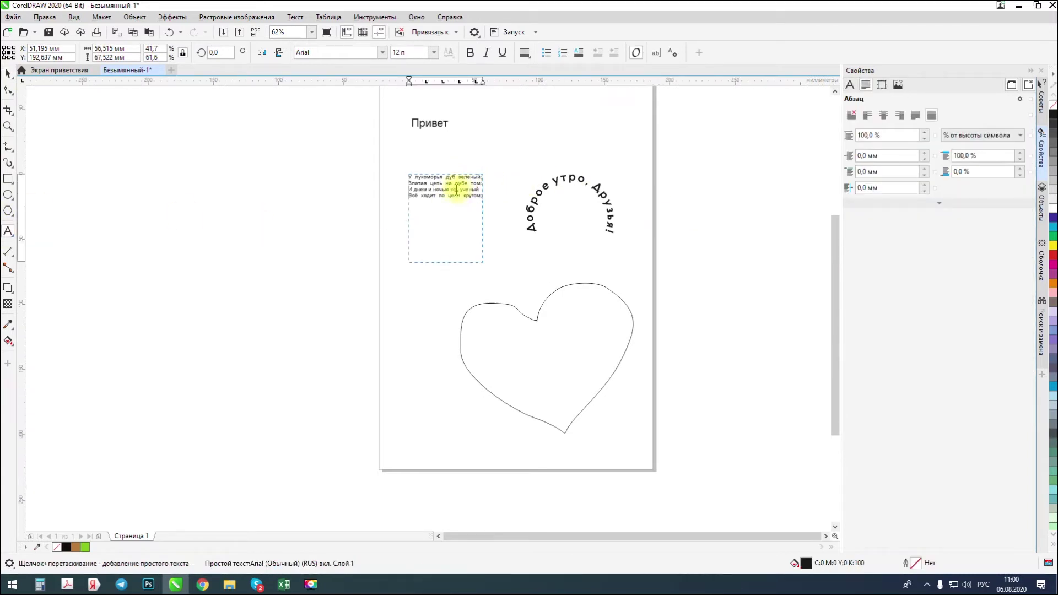
{"action": "key", "text": "ctrl+a"}
{"action": "key", "text": "Delete"}
{"action": "left_click", "coordinate": [570, 103]}
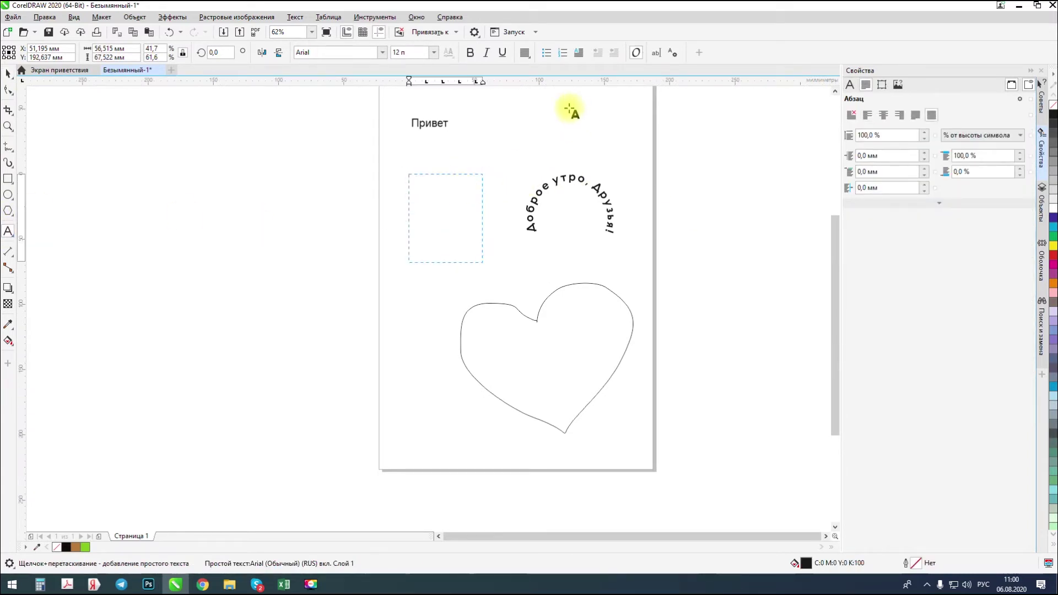
{"action": "key", "text": "ctrl+v"}
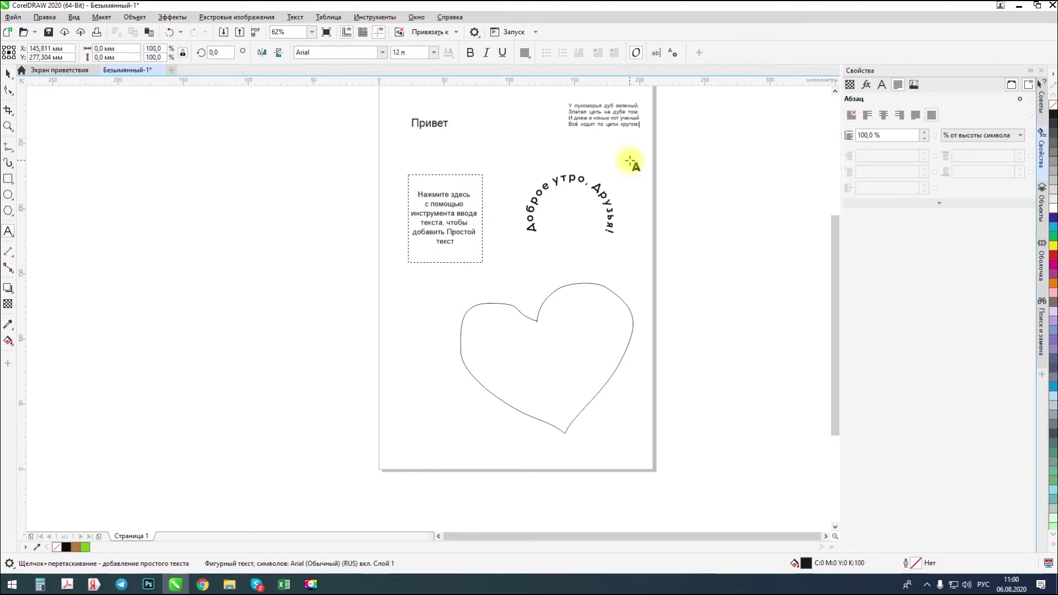
Remove the line breaks from the pasted poem to turn its four lines into one single line
{"action": "scroll", "coordinate": [626, 98], "scroll_direction": "up", "scroll_amount": 2}
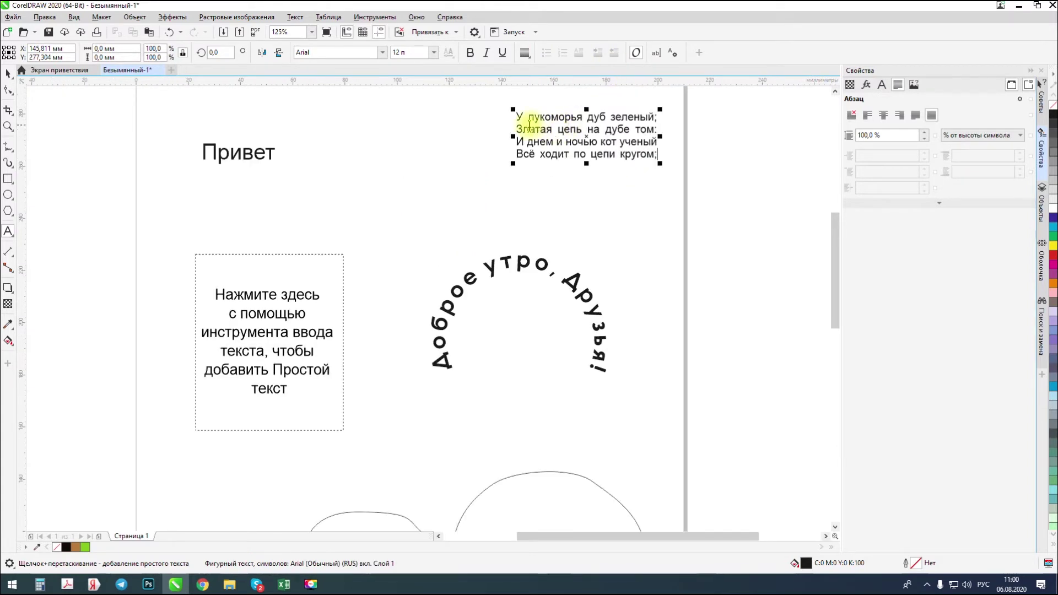
{"action": "left_click", "coordinate": [519, 131]}
{"action": "key", "text": "BackSpace"}
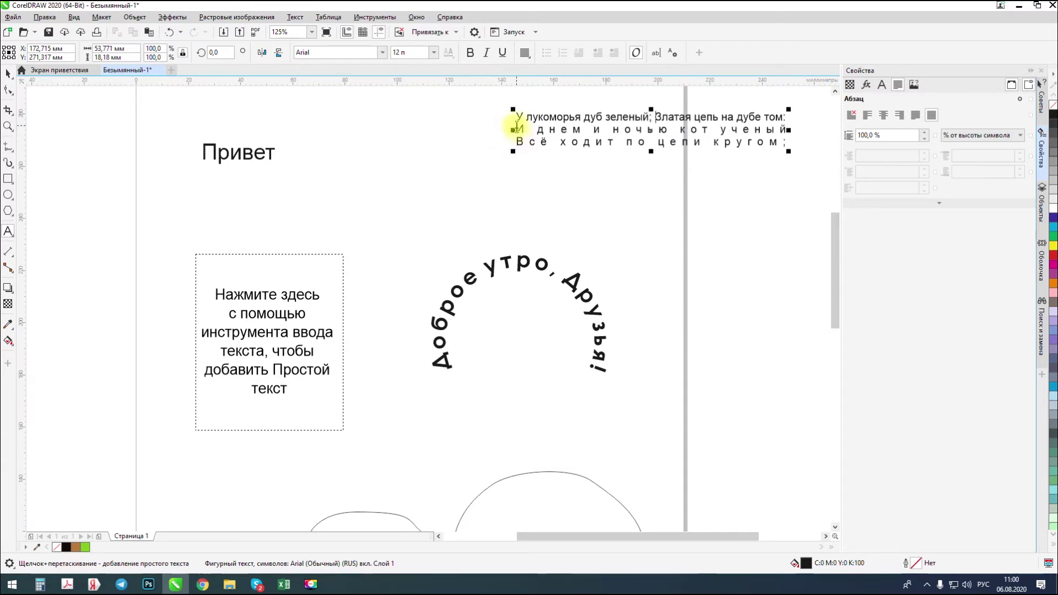
{"action": "left_click", "coordinate": [519, 129]}
{"action": "key", "text": "BackSpace"}
{"action": "left_click", "coordinate": [519, 129]}
{"action": "key", "text": "BackSpace"}
{"action": "scroll", "coordinate": [562, 133], "scroll_direction": "down", "scroll_amount": 3}
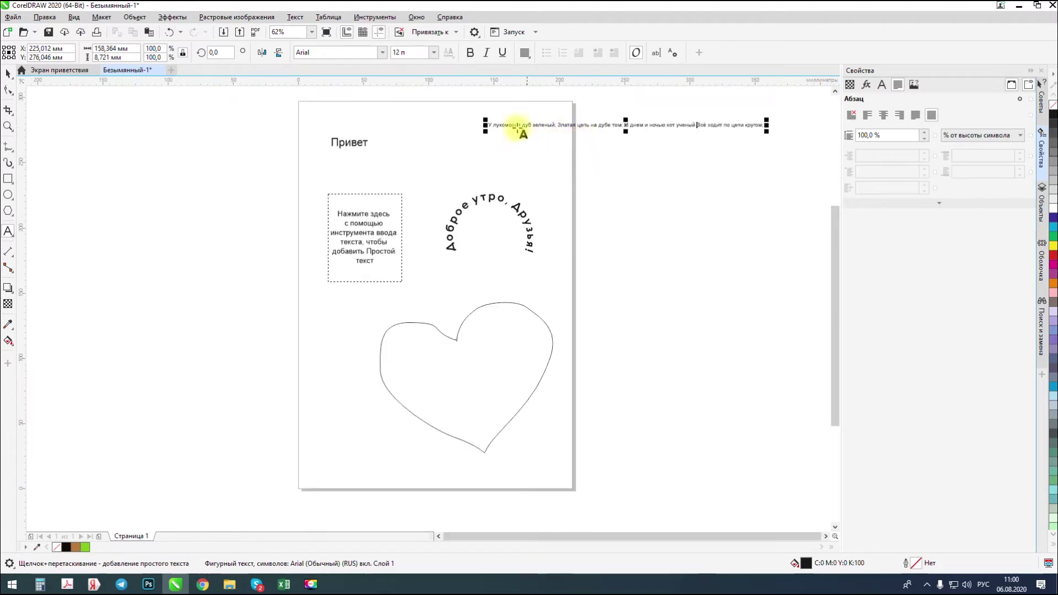
Fit the single-line poem along the outside of the heart outline, offset about 4 mm from the curve
{"action": "left_click", "coordinate": [7, 74]}
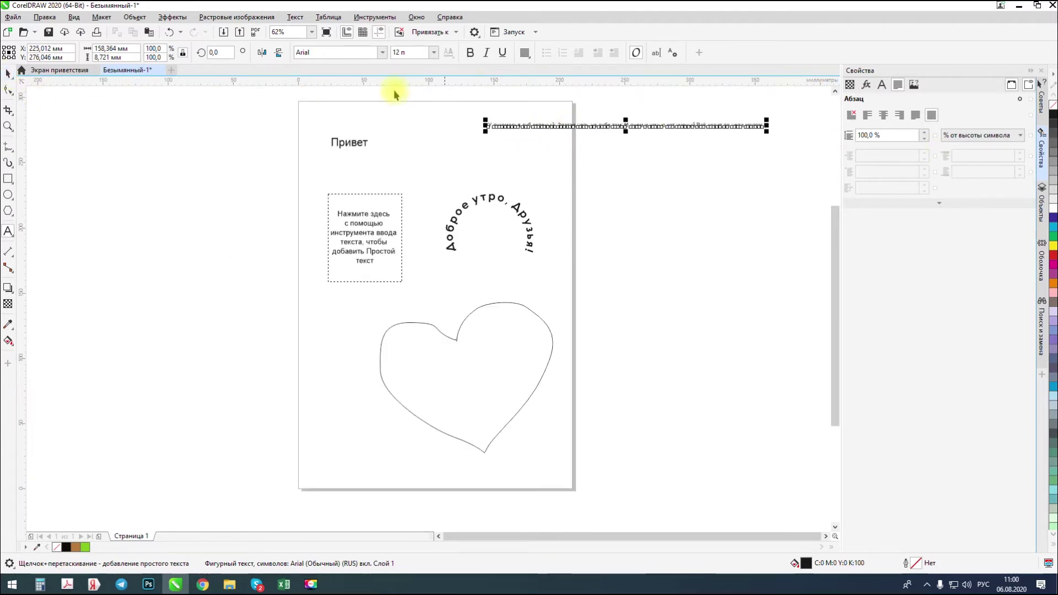
{"action": "left_click", "coordinate": [300, 20]}
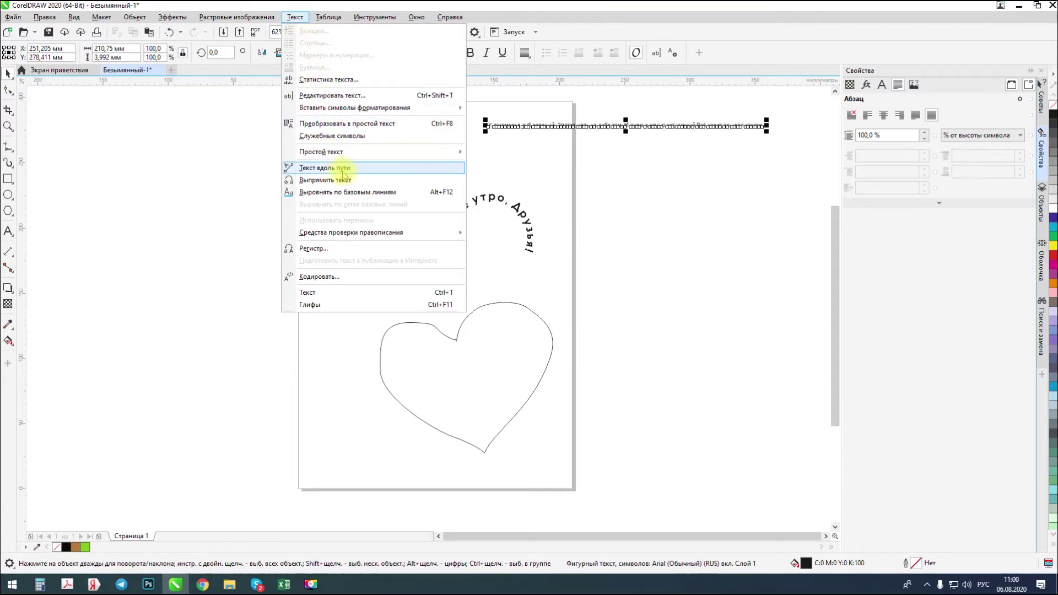
{"action": "left_click", "coordinate": [343, 168]}
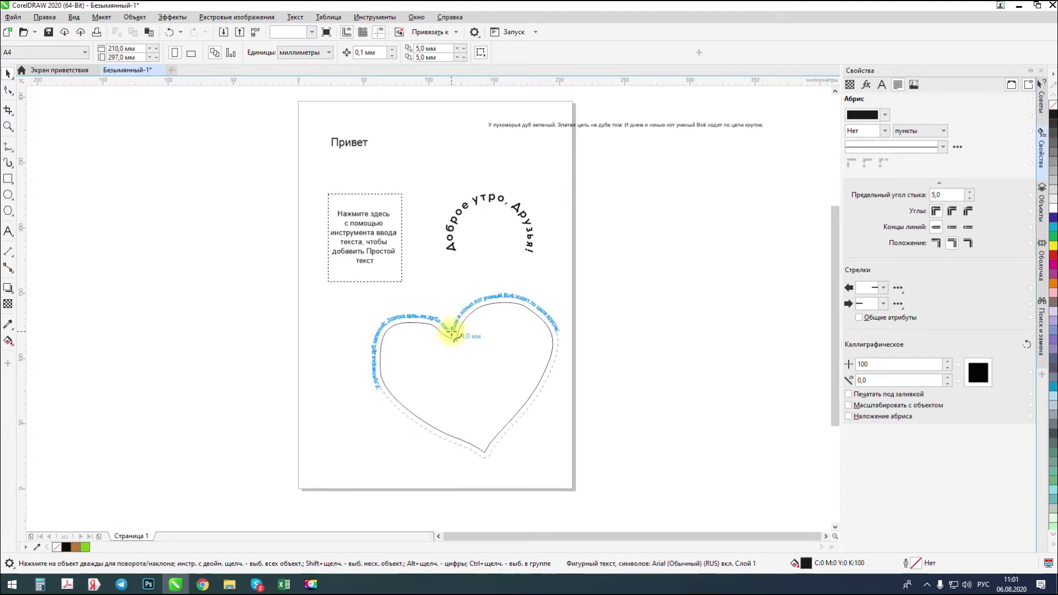
{"action": "left_click", "coordinate": [452, 331]}
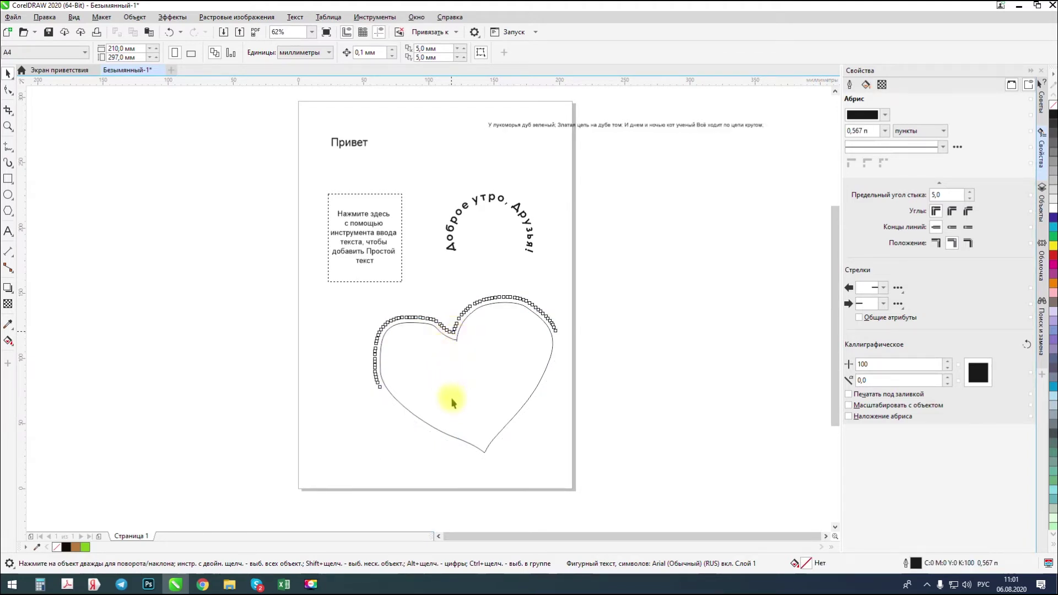
Widen the letter spacing of the poem on the heart with the Shape tool so it covers more of the outline
{"action": "scroll", "coordinate": [468, 374], "scroll_direction": "up", "scroll_amount": 3}
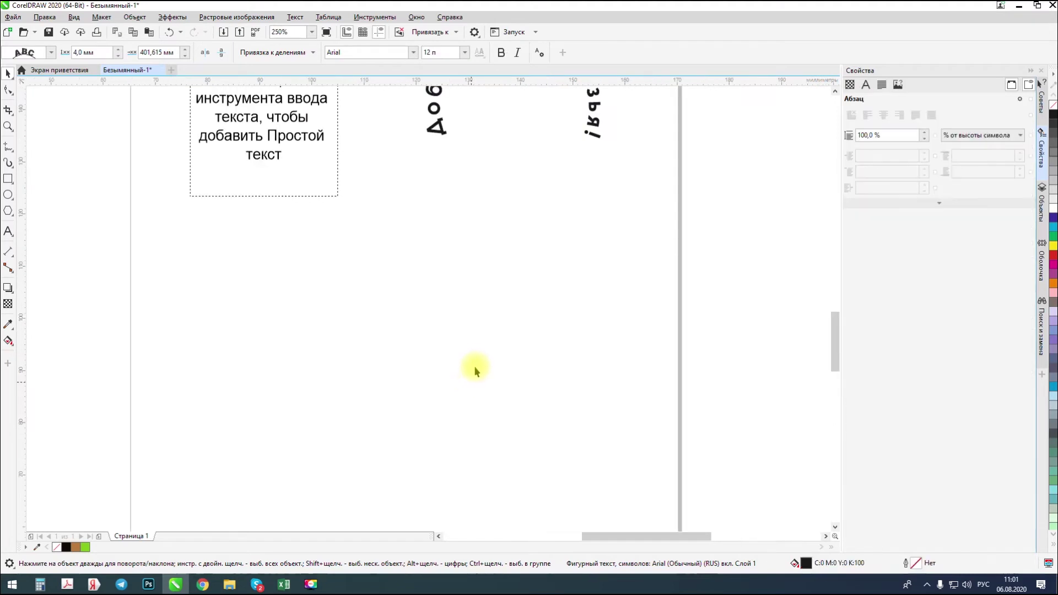
{"action": "scroll", "coordinate": [456, 318], "scroll_direction": "down", "scroll_amount": 3}
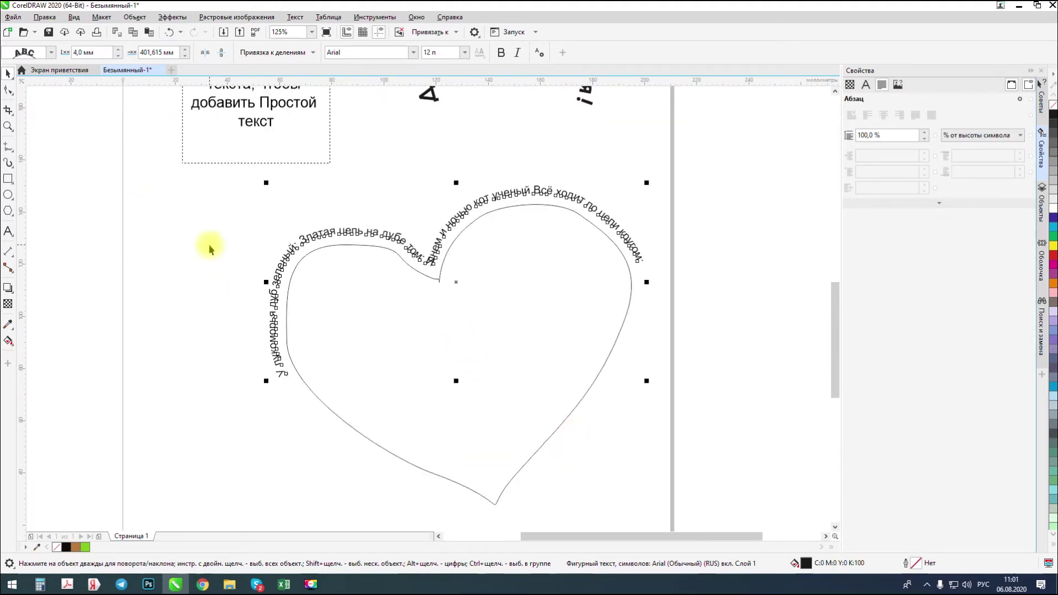
{"action": "left_click", "coordinate": [8, 89]}
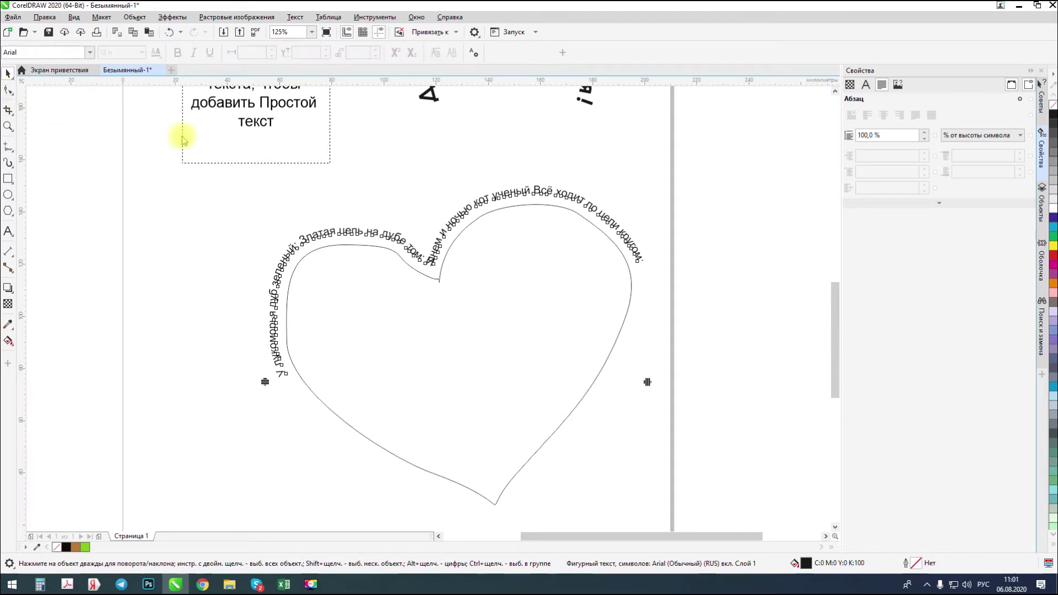
{"action": "left_click", "coordinate": [648, 381]}
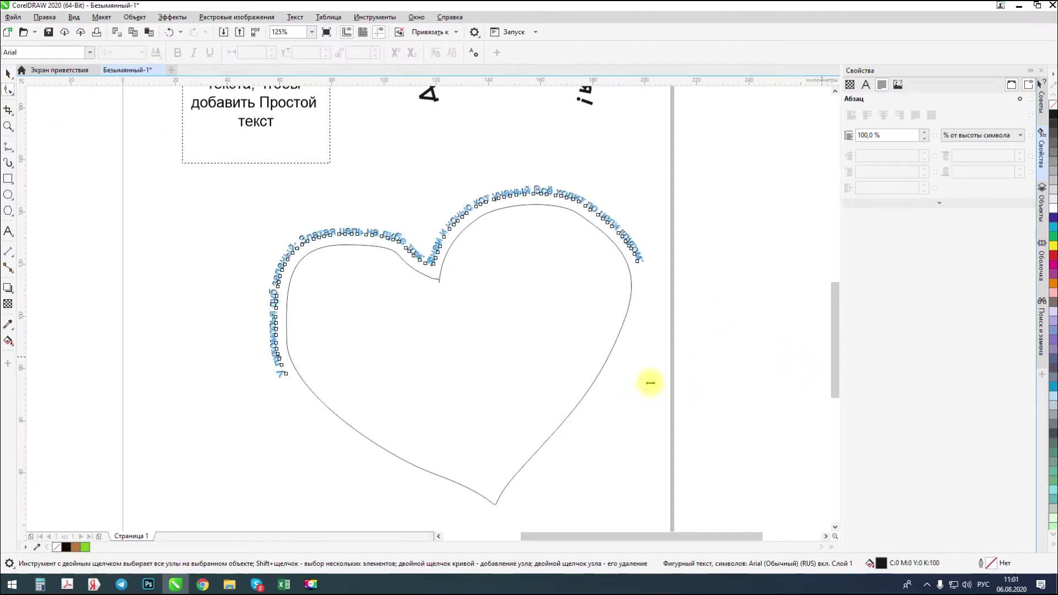
{"action": "mouse_move", "coordinate": [652, 429]}
{"action": "left_mouse_down"}
{"action": "mouse_move", "coordinate": [678, 437]}
{"action": "mouse_move", "coordinate": [664, 435]}
{"action": "left_mouse_up"}
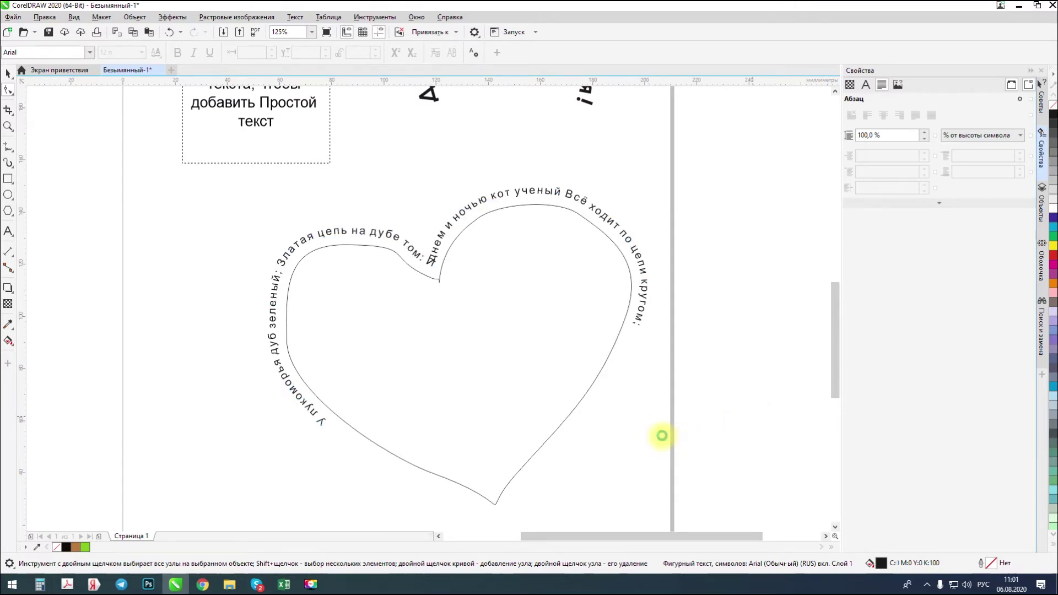
{"action": "left_click", "coordinate": [652, 454]}
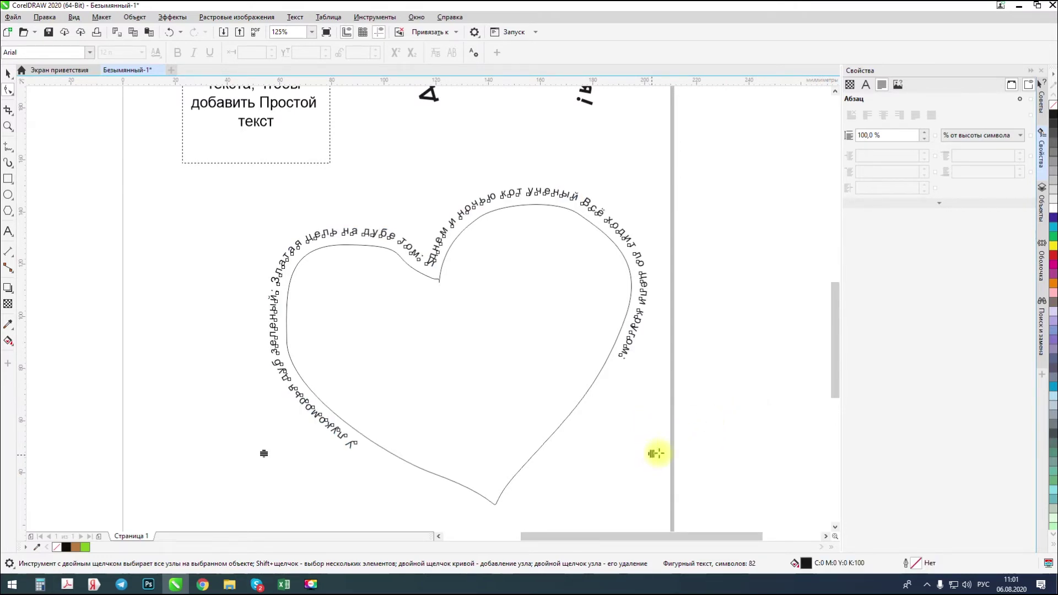
{"action": "left_click_drag", "start_coordinate": [686, 449], "coordinate": [683, 448]}
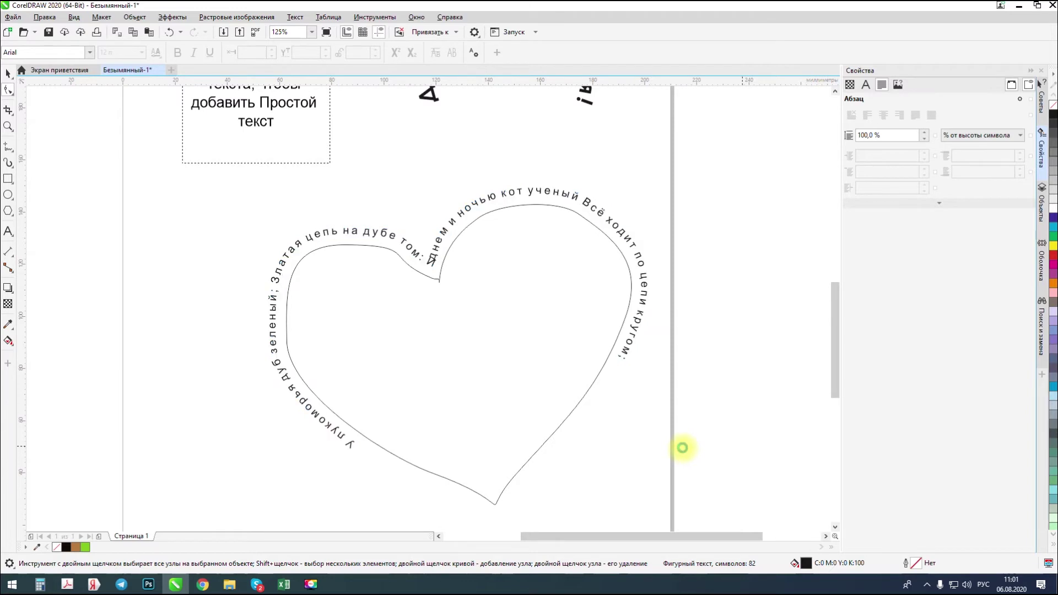
Set the font size of the poem on the heart path to 18 pt
{"action": "left_click", "coordinate": [866, 85]}
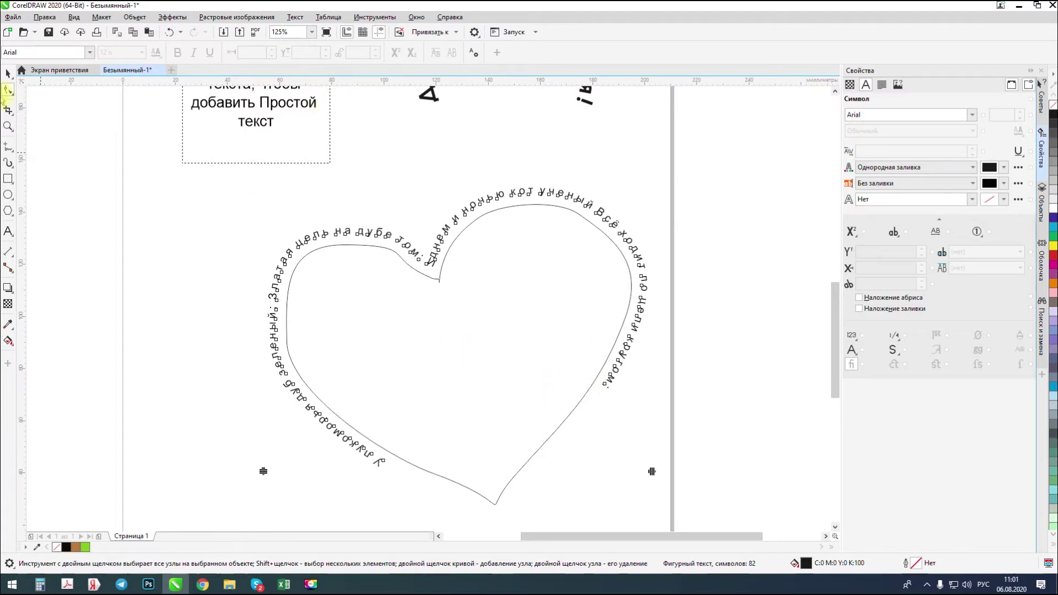
{"action": "left_click", "coordinate": [8, 74]}
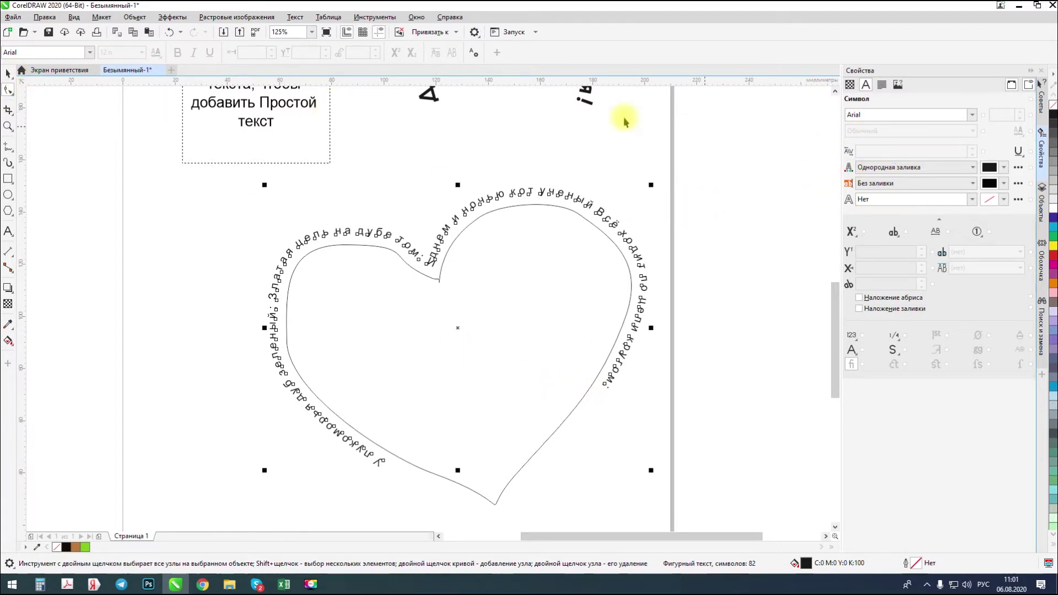
{"action": "left_click", "coordinate": [398, 241]}
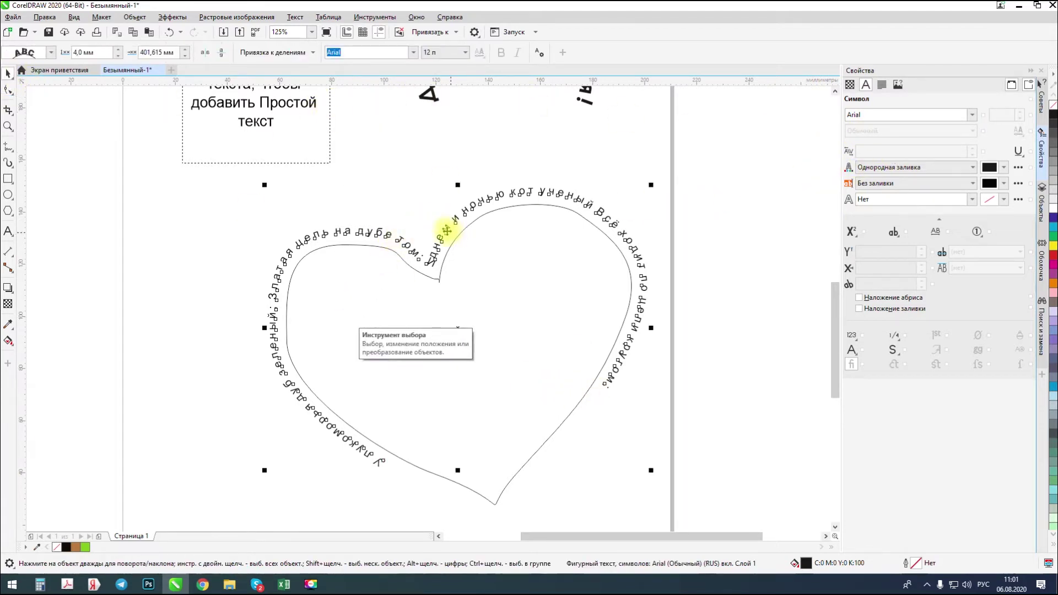
{"action": "left_click", "coordinate": [436, 55]}
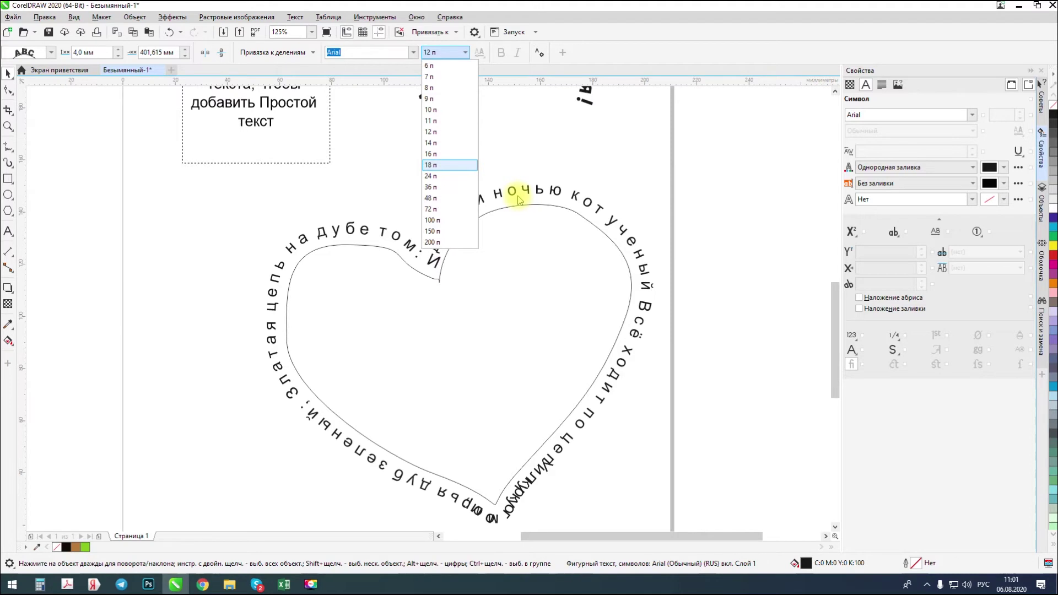
Fine-tune the poem's letter spacing with the Shape tool so its start and end meet at the heart's lower tip without overlapping
{"action": "left_click", "coordinate": [8, 91]}
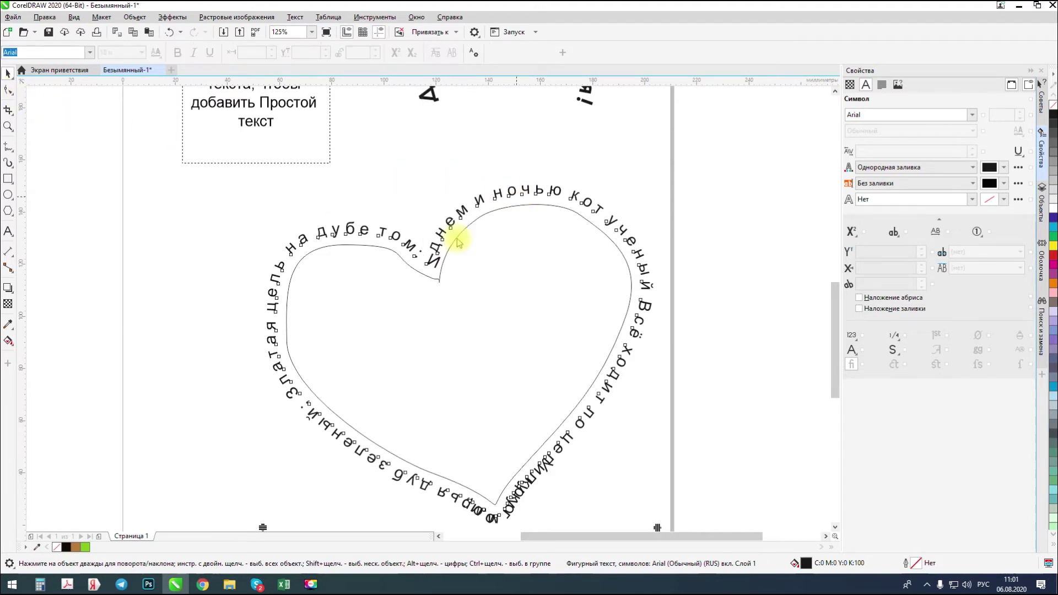
{"action": "left_click_drag", "start_coordinate": [835, 328], "coordinate": [854, 349]}
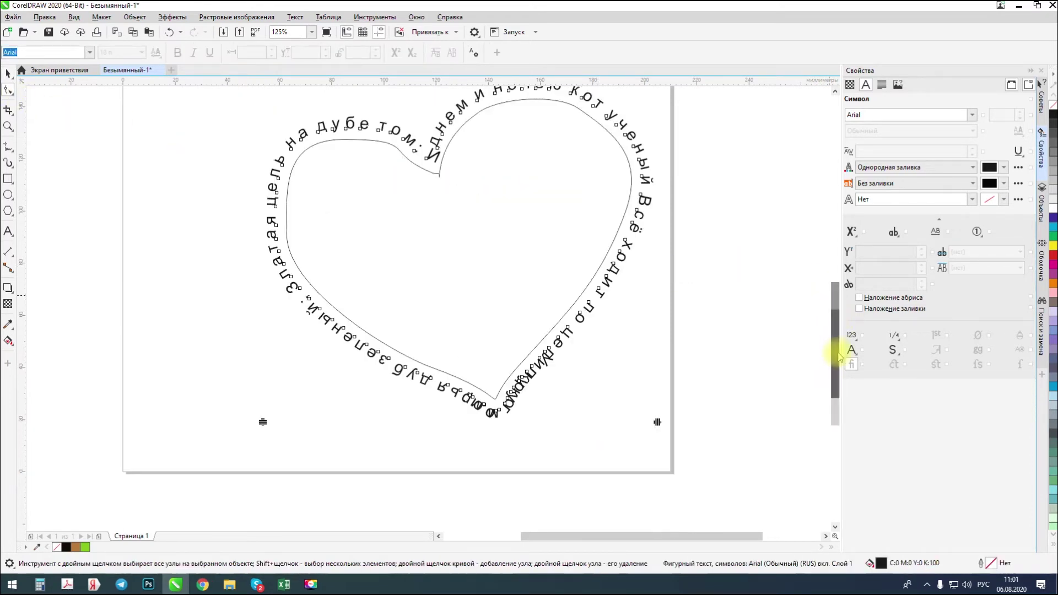
{"action": "mouse_move", "coordinate": [654, 422]}
{"action": "left_mouse_down"}
{"action": "mouse_move", "coordinate": [607, 419]}
{"action": "mouse_move", "coordinate": [657, 428]}
{"action": "left_mouse_up"}
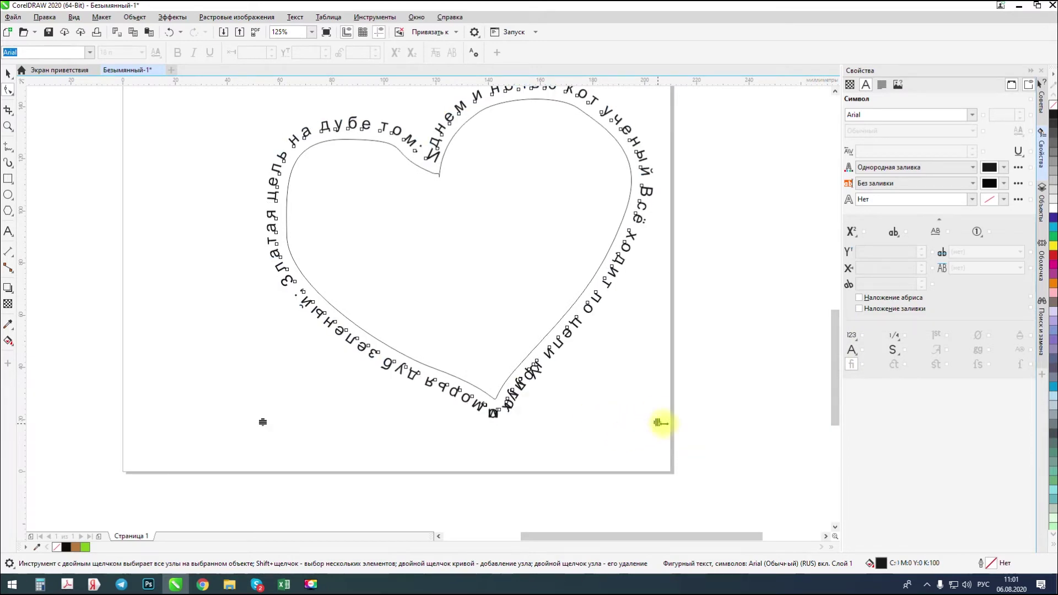
{"action": "left_click_drag", "start_coordinate": [657, 423], "coordinate": [689, 431]}
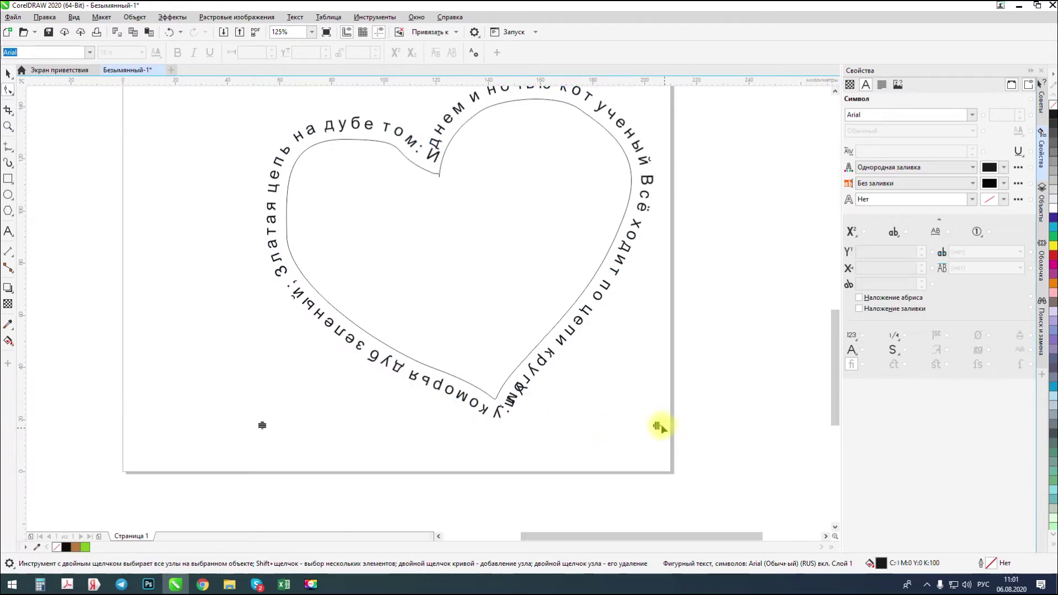
{"action": "left_click_drag", "start_coordinate": [657, 426], "coordinate": [612, 427]}
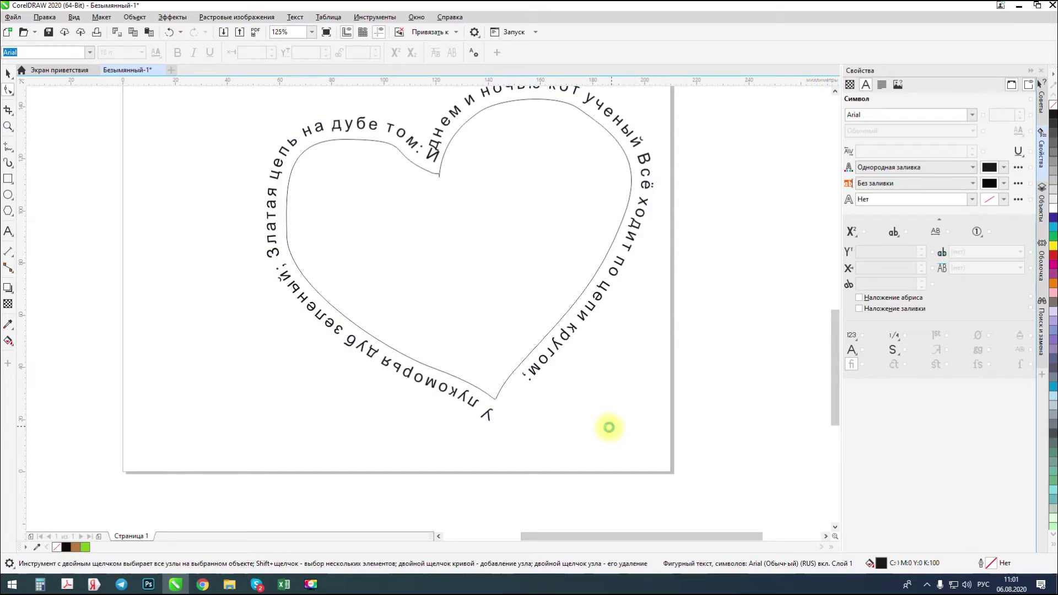
{"action": "left_click_drag", "start_coordinate": [656, 423], "coordinate": [661, 418]}
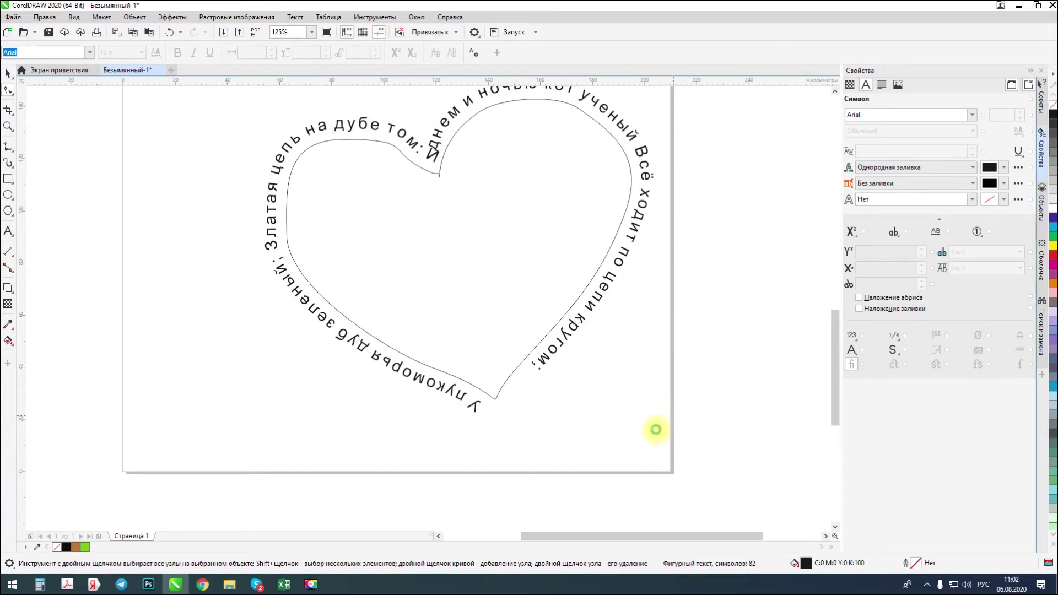
{"action": "mouse_move", "coordinate": [657, 422]}
{"action": "left_mouse_down"}
{"action": "mouse_move", "coordinate": [669, 414]}
{"action": "mouse_move", "coordinate": [658, 428]}
{"action": "left_mouse_up"}
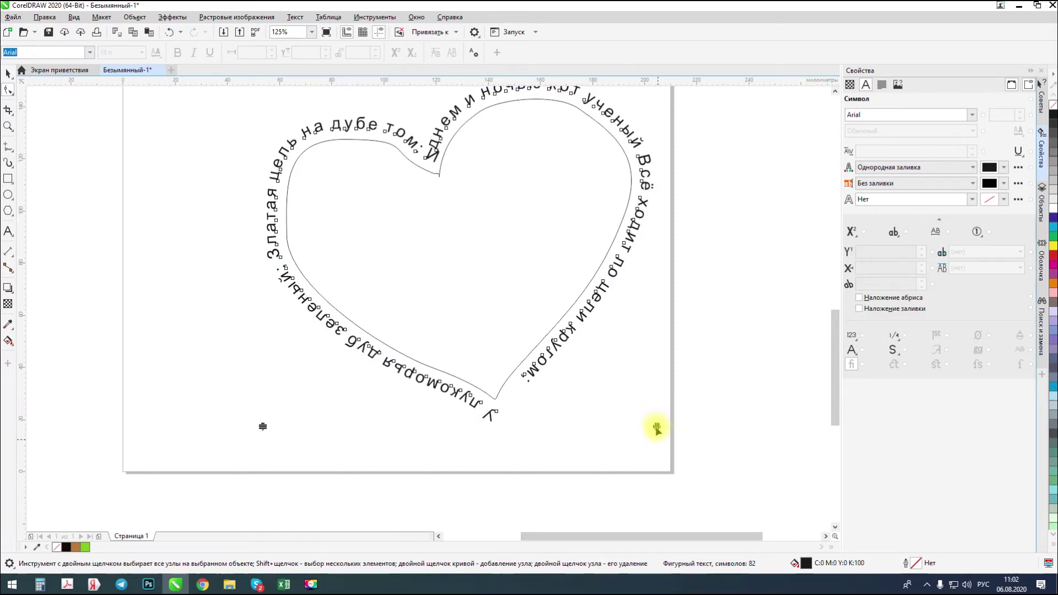
{"action": "left_click_drag", "start_coordinate": [657, 426], "coordinate": [677, 425]}
{"action": "left_click_drag", "start_coordinate": [656, 425], "coordinate": [686, 425]}
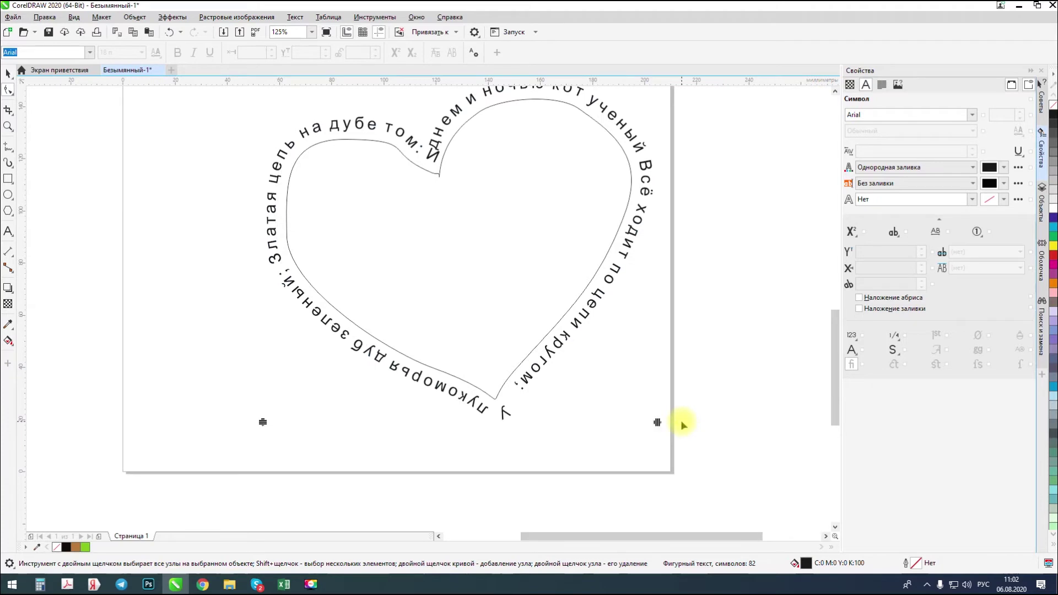
{"action": "left_click_drag", "start_coordinate": [682, 426], "coordinate": [679, 426]}
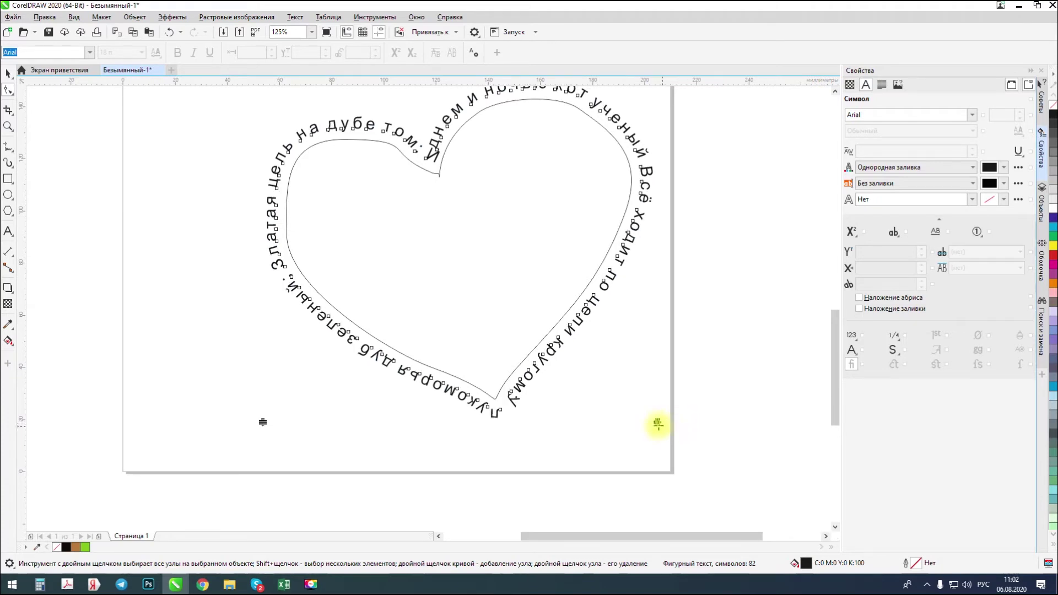
{"action": "left_click_drag", "start_coordinate": [654, 422], "coordinate": [649, 418]}
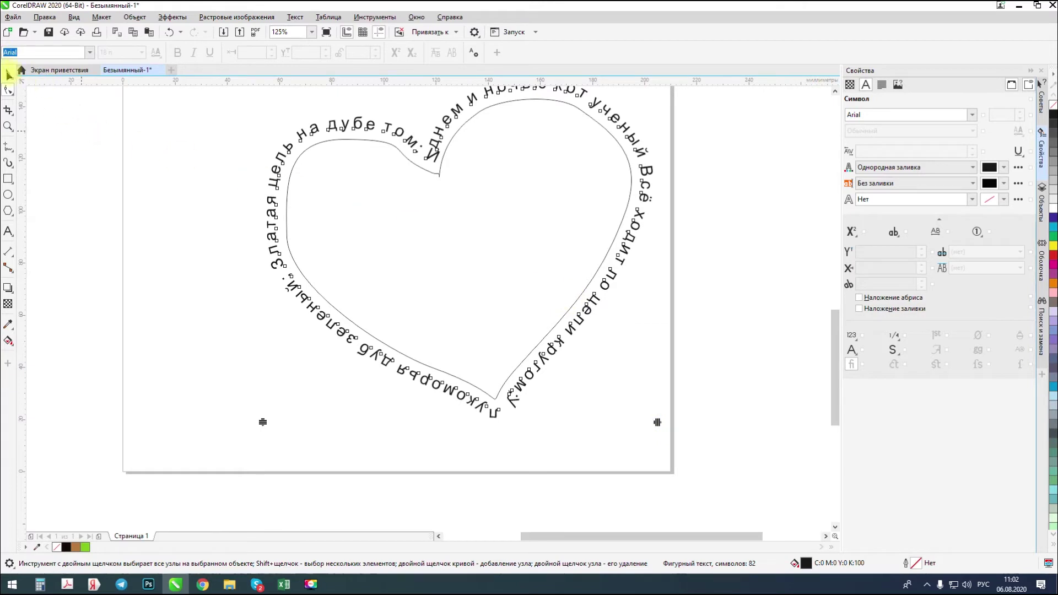
Delete the heart curve underneath, keeping only the poem text in the heart shape
{"action": "left_click", "coordinate": [368, 141]}
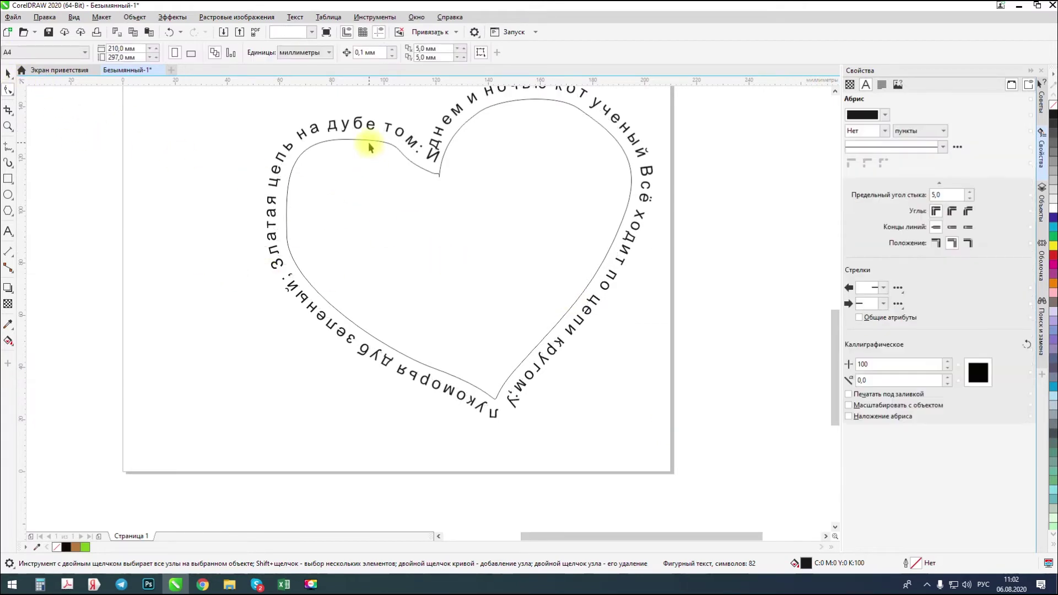
{"action": "left_click", "coordinate": [368, 141]}
{"action": "left_click", "coordinate": [369, 141]}
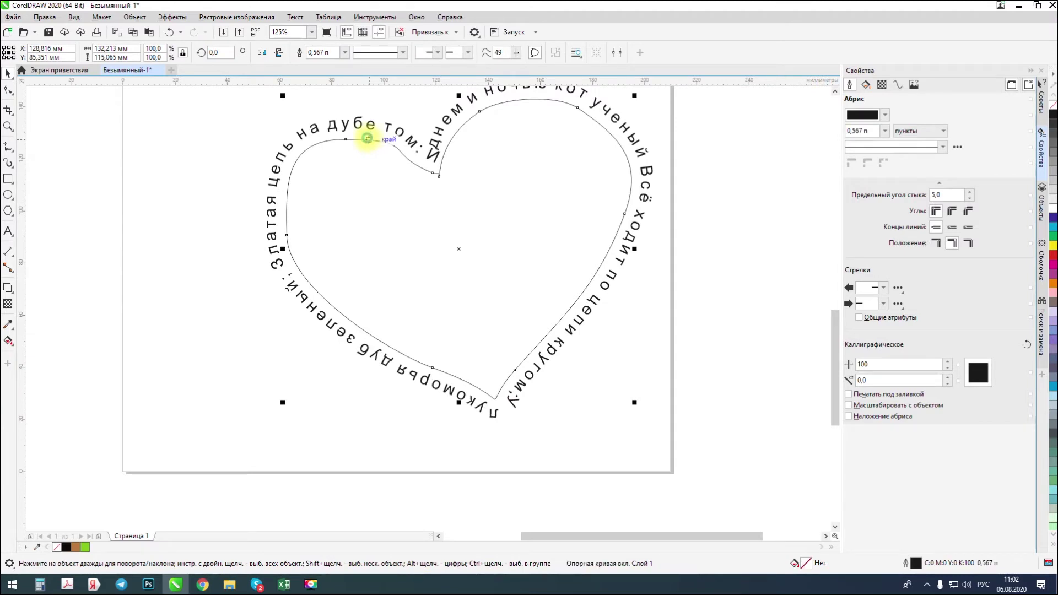
{"action": "key", "text": "Delete"}
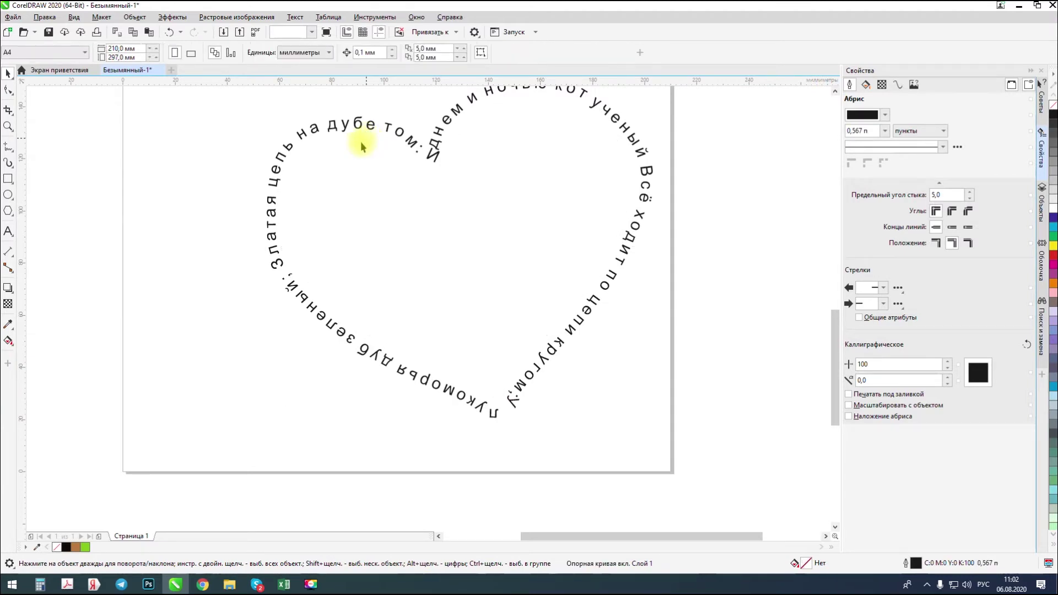
Scale the heart-shaped poem down proportionally to about 66 mm wide and 58 mm high
{"action": "scroll", "coordinate": [501, 353], "scroll_direction": "down", "scroll_amount": 1}
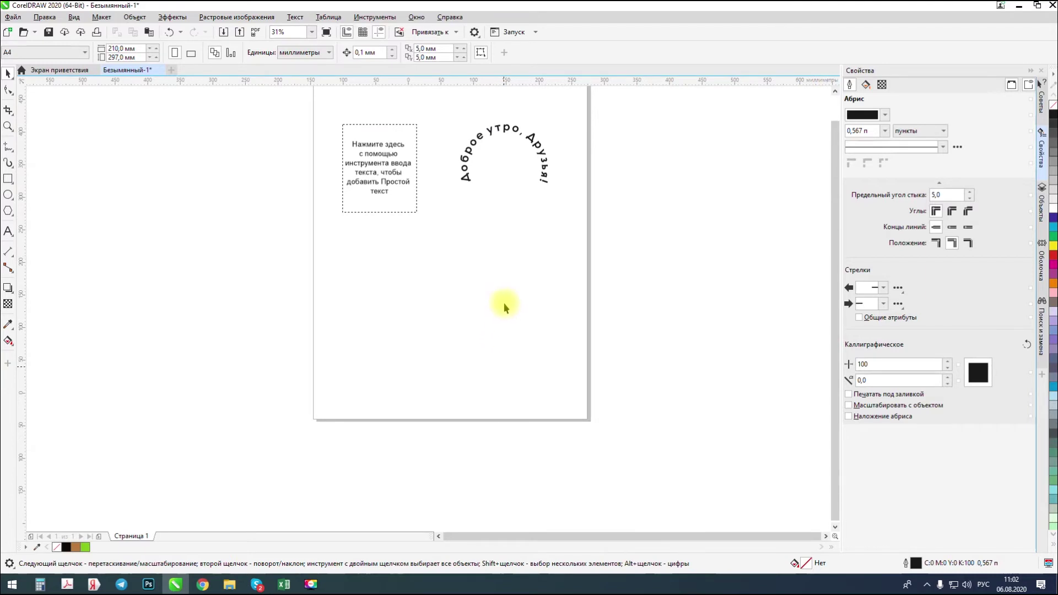
{"action": "scroll", "coordinate": [504, 326], "scroll_direction": "down", "scroll_amount": 1}
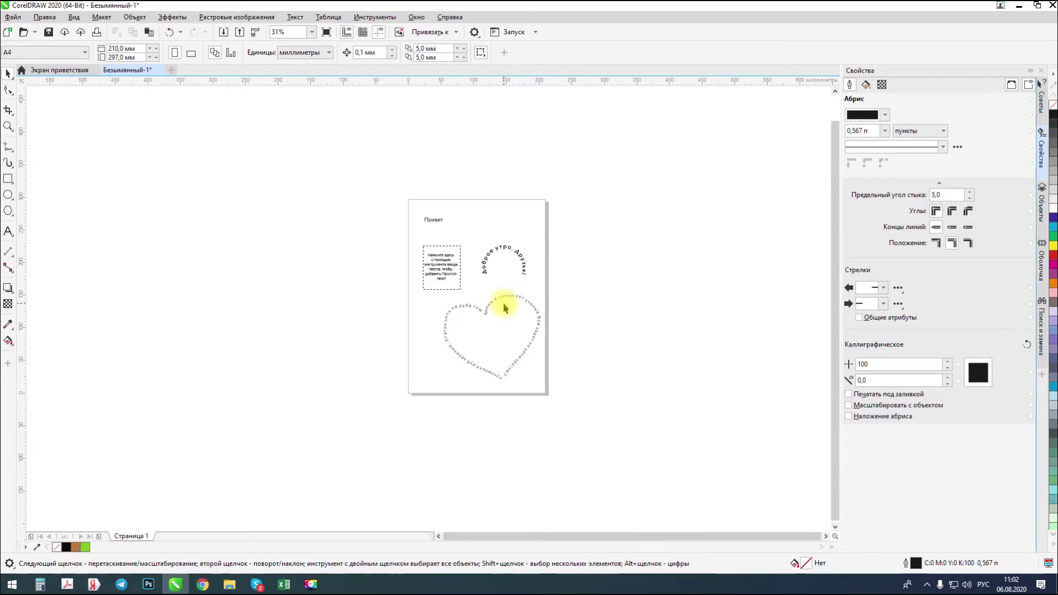
{"action": "left_click", "coordinate": [527, 345]}
{"action": "left_click_drag", "start_coordinate": [544, 383], "coordinate": [492, 348]}
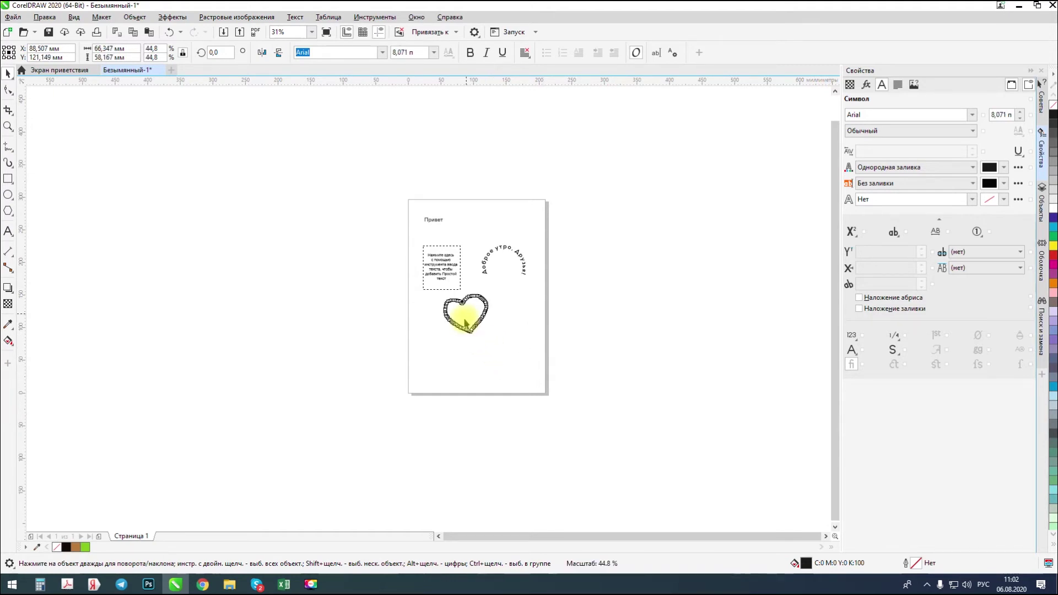
Select the reduced heart-shaped poem and convert its text to curves
{"action": "scroll", "coordinate": [464, 319], "scroll_direction": "up", "scroll_amount": 2}
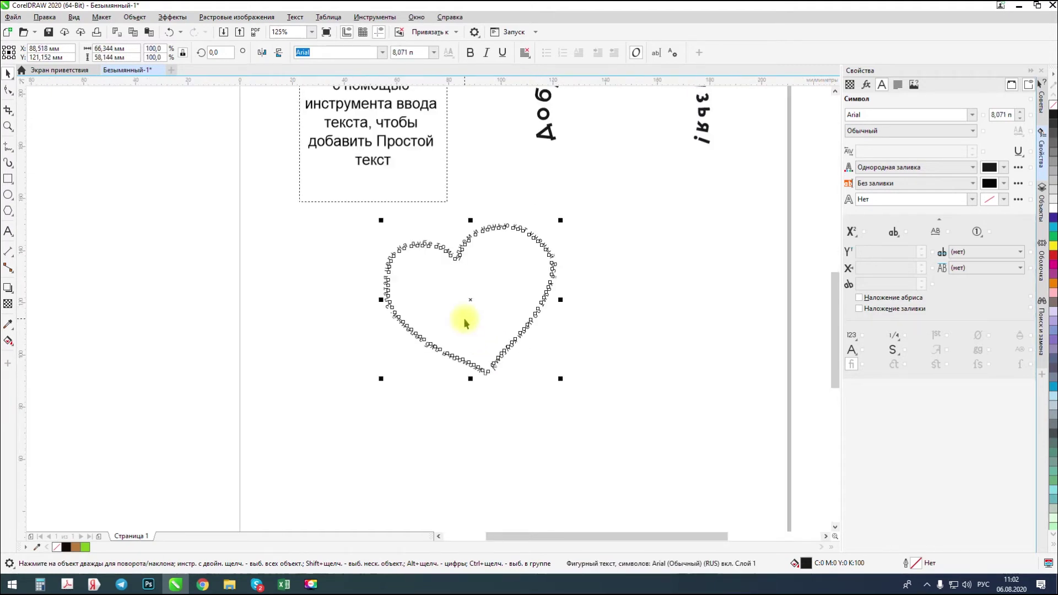
{"action": "left_click", "coordinate": [297, 329]}
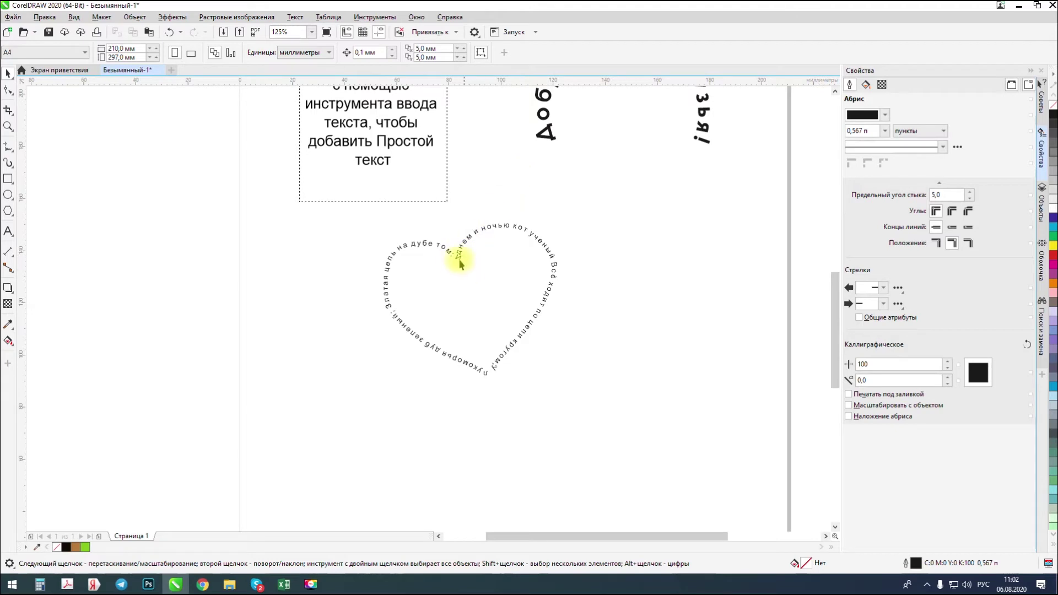
{"action": "left_click", "coordinate": [458, 259]}
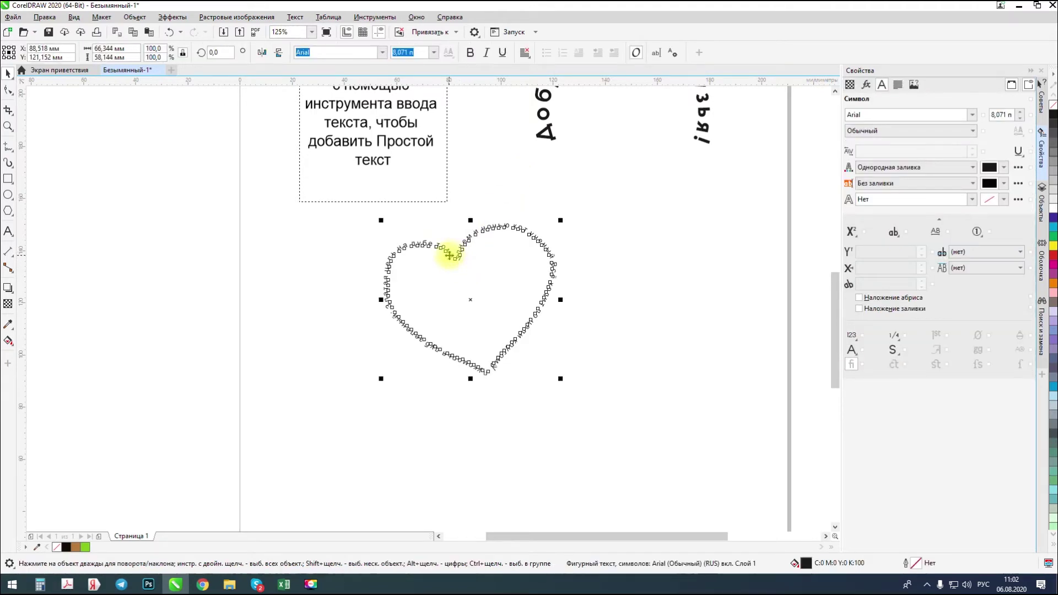
{"action": "left_click", "coordinate": [450, 255]}
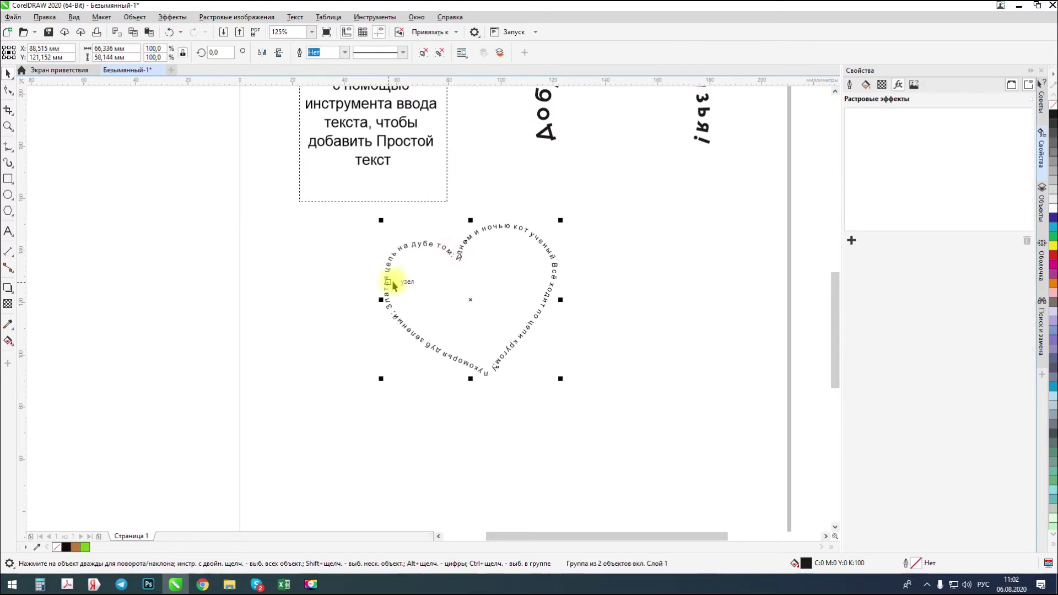
Move the heart-shaped poem directly beneath the paragraph text frame
{"action": "scroll", "coordinate": [406, 244], "scroll_direction": "up", "scroll_amount": 3}
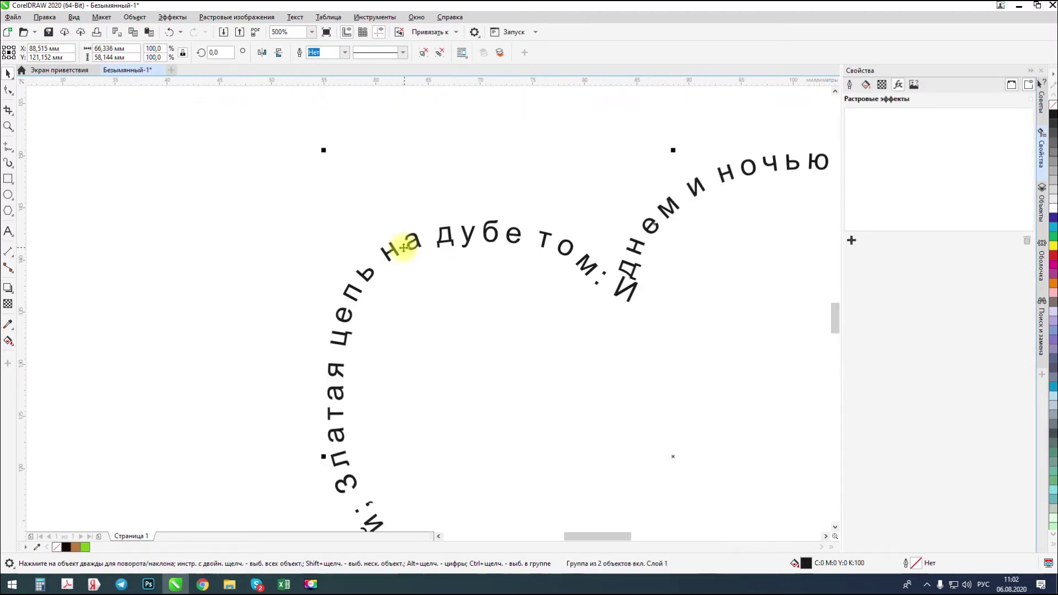
{"action": "scroll", "coordinate": [406, 243], "scroll_direction": "down", "scroll_amount": 3}
{"action": "scroll", "coordinate": [403, 248], "scroll_direction": "down", "scroll_amount": 4}
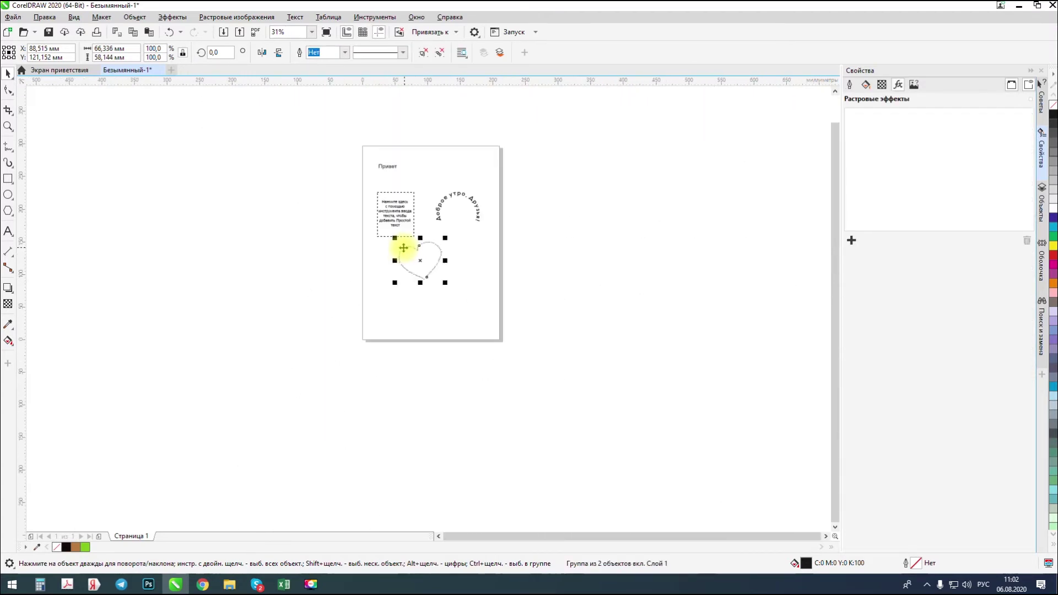
{"action": "scroll", "coordinate": [414, 259], "scroll_direction": "up", "scroll_amount": 4}
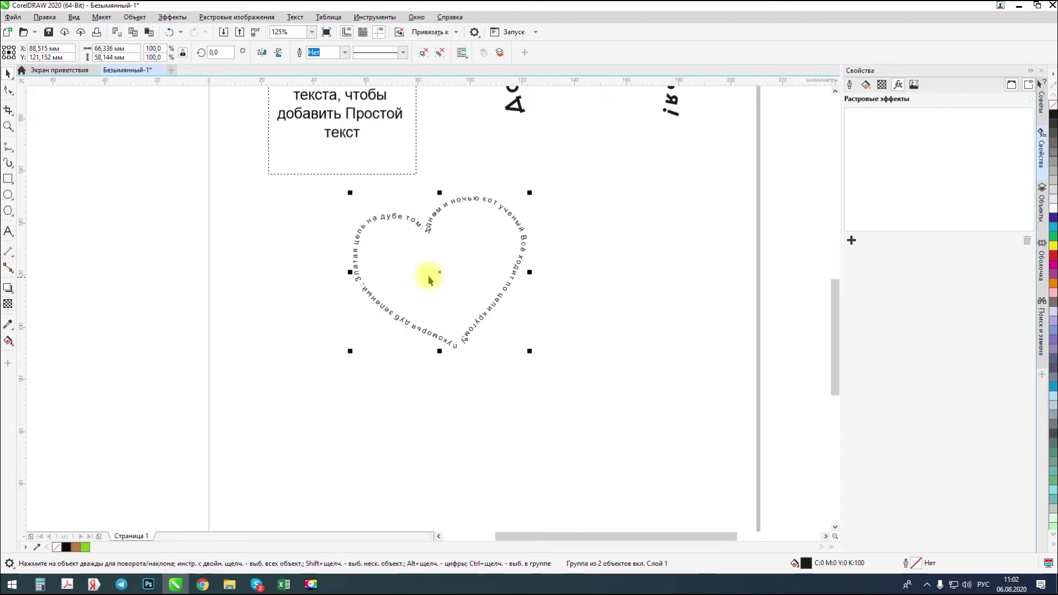
{"action": "left_click_drag", "start_coordinate": [439, 271], "coordinate": [373, 259]}
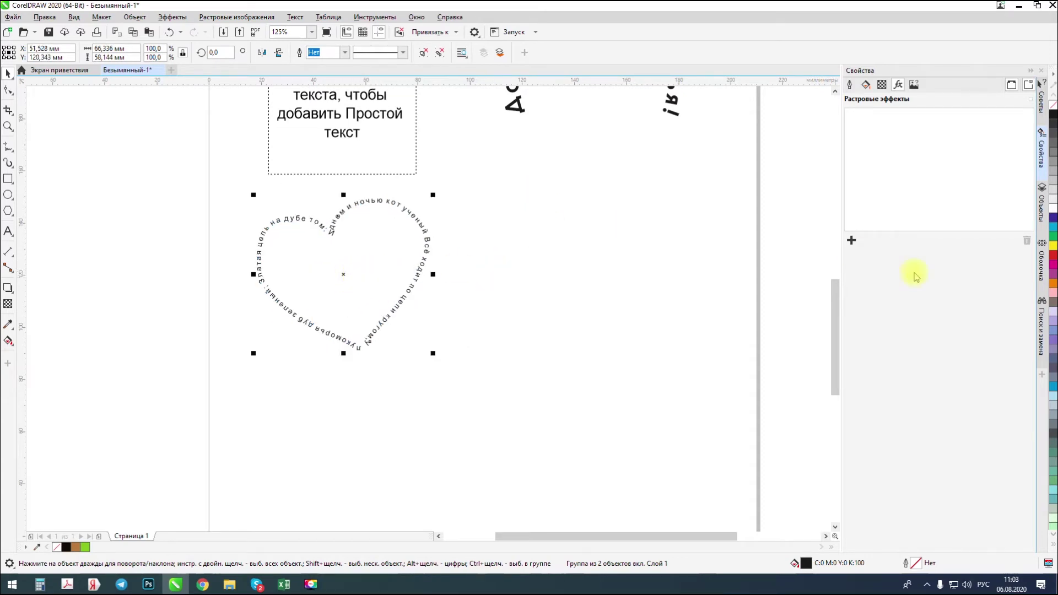
Try converting the arched text "Доброе утро, Друзья!" to curves, and undo the conversion and the heart's last move
{"action": "left_click_drag", "start_coordinate": [838, 316], "coordinate": [831, 270]}
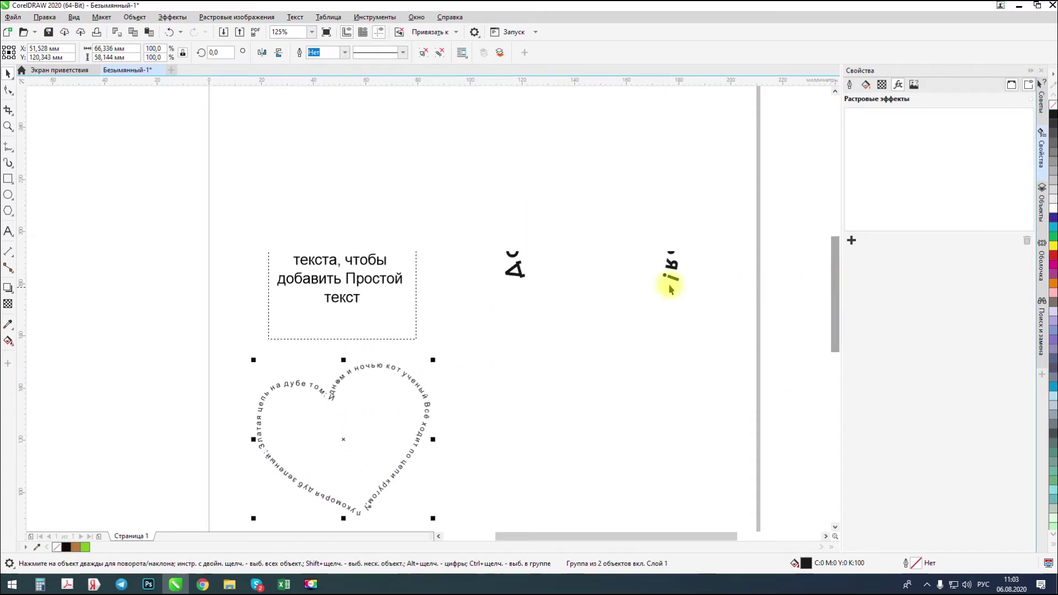
{"action": "left_click", "coordinate": [669, 263]}
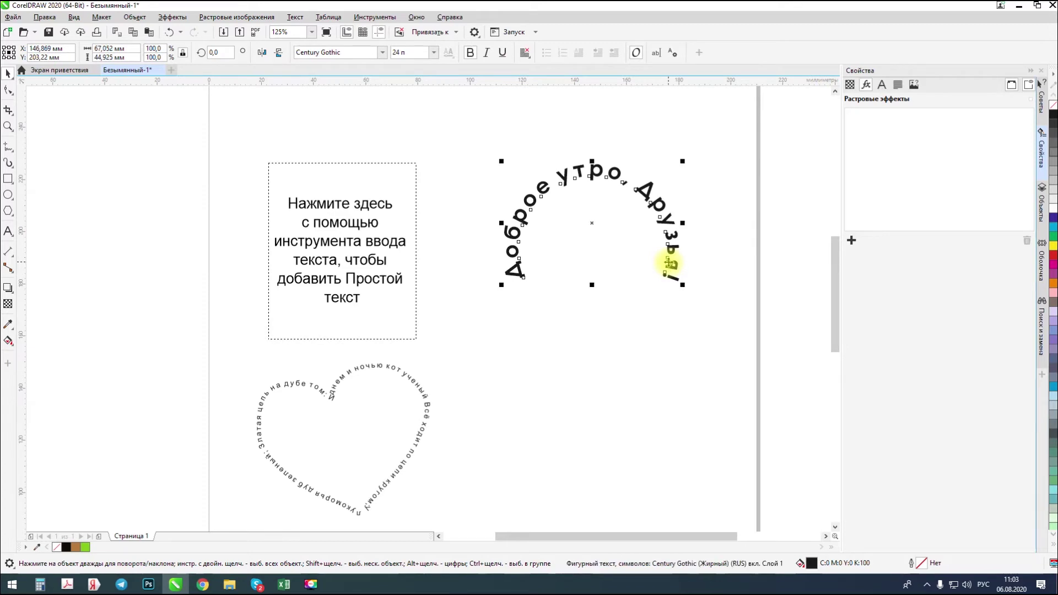
{"action": "left_click", "coordinate": [669, 235]}
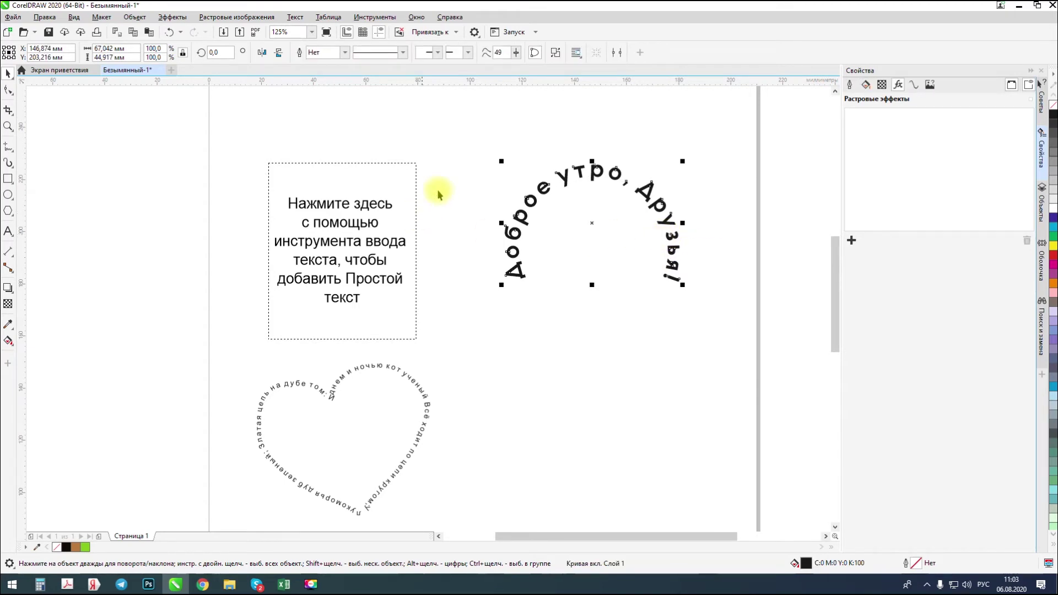
{"action": "key", "text": "ctrl+z"}
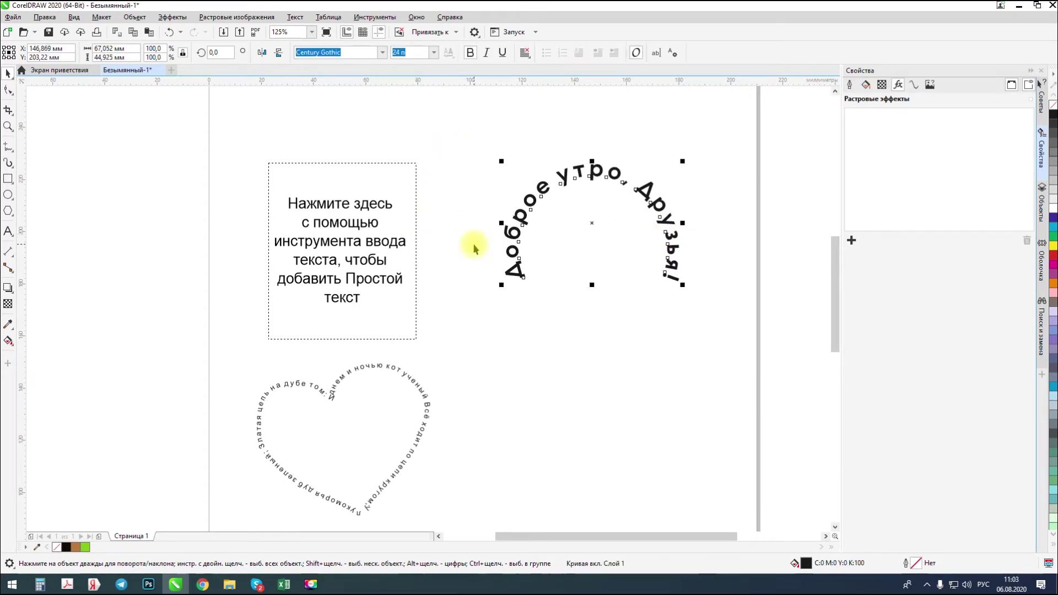
{"action": "key", "text": "ctrl+z"}
{"action": "left_click", "coordinate": [466, 169]}
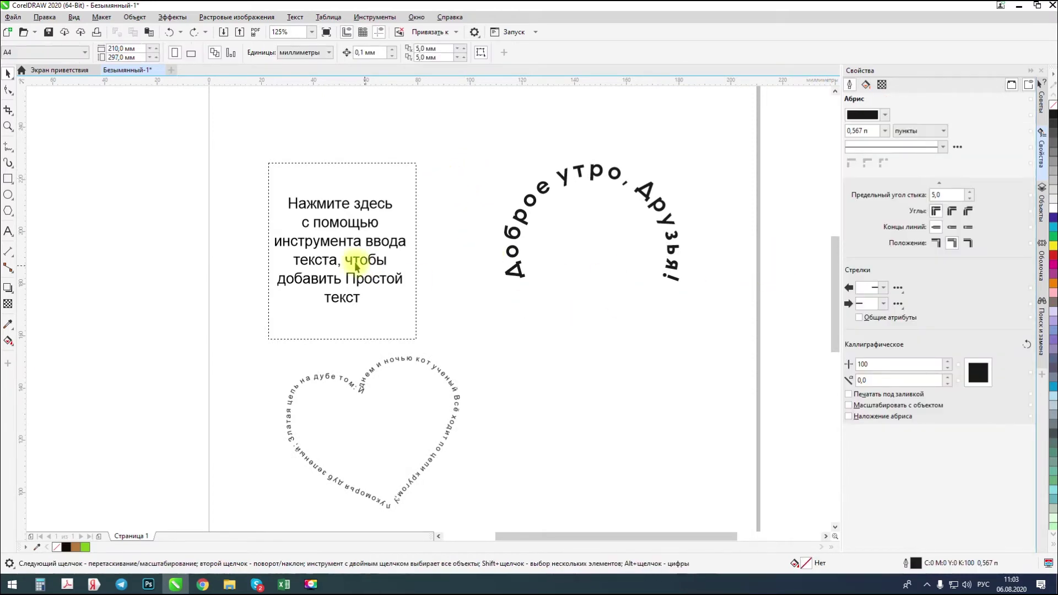
Select all text objects on the page at once and clear the selection
{"action": "left_click", "coordinate": [8, 231]}
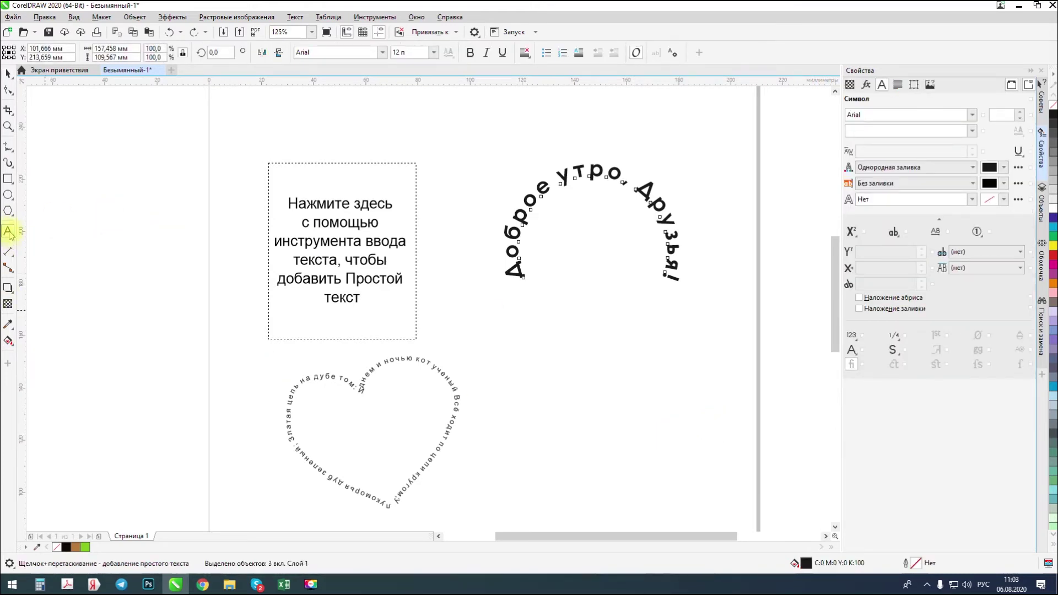
{"action": "scroll", "coordinate": [631, 320], "scroll_direction": "down", "scroll_amount": 2}
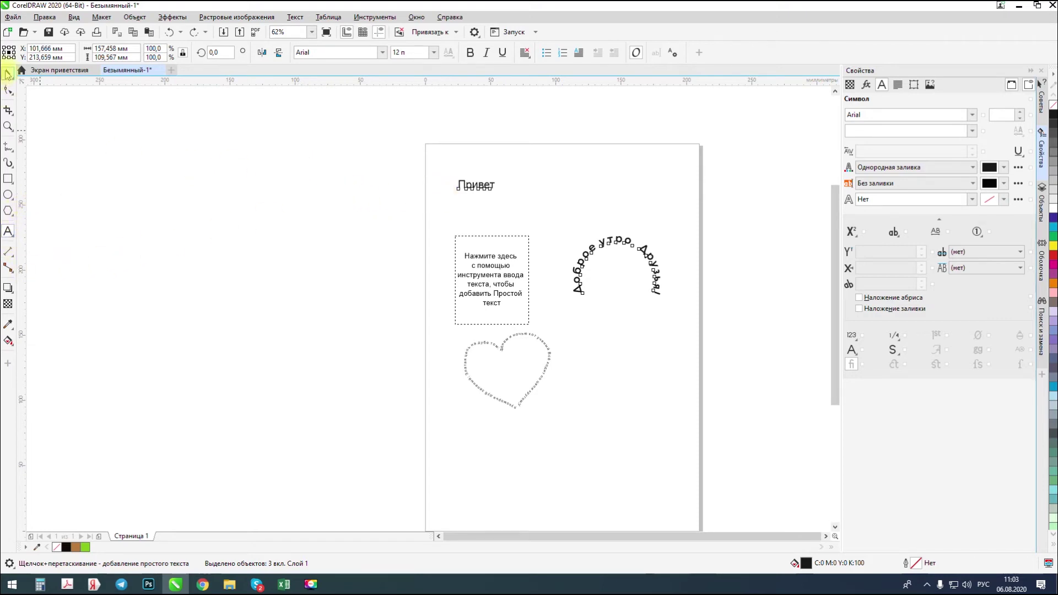
{"action": "left_click", "coordinate": [266, 245]}
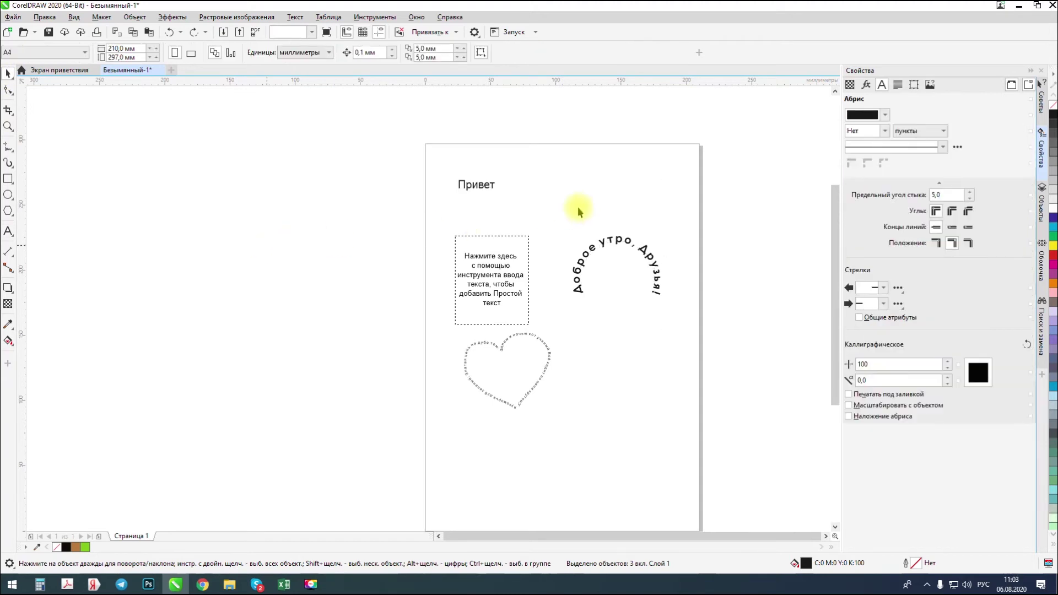
Change the case of the artistic text "Привет" to all uppercase
{"action": "scroll", "coordinate": [484, 190], "scroll_direction": "up", "scroll_amount": 3}
{"action": "left_click", "coordinate": [483, 191]}
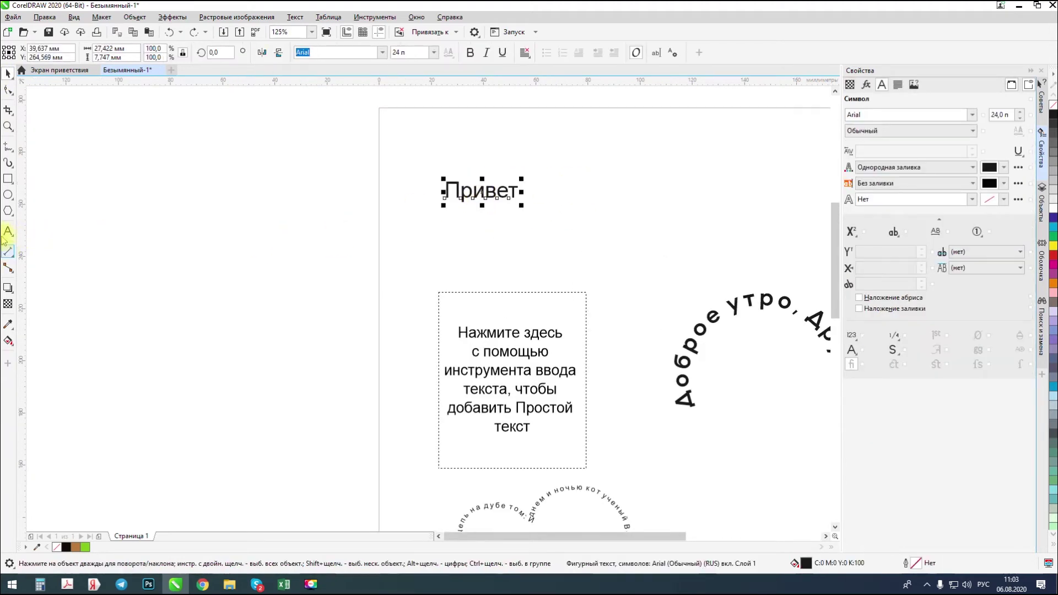
{"action": "left_click", "coordinate": [8, 232]}
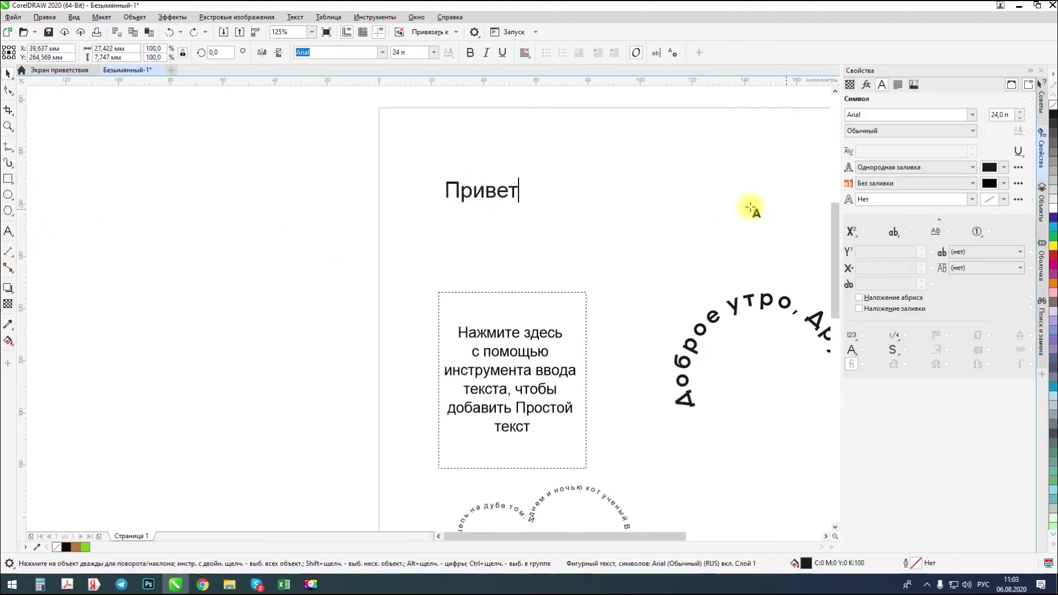
{"action": "double_click", "coordinate": [484, 188]}
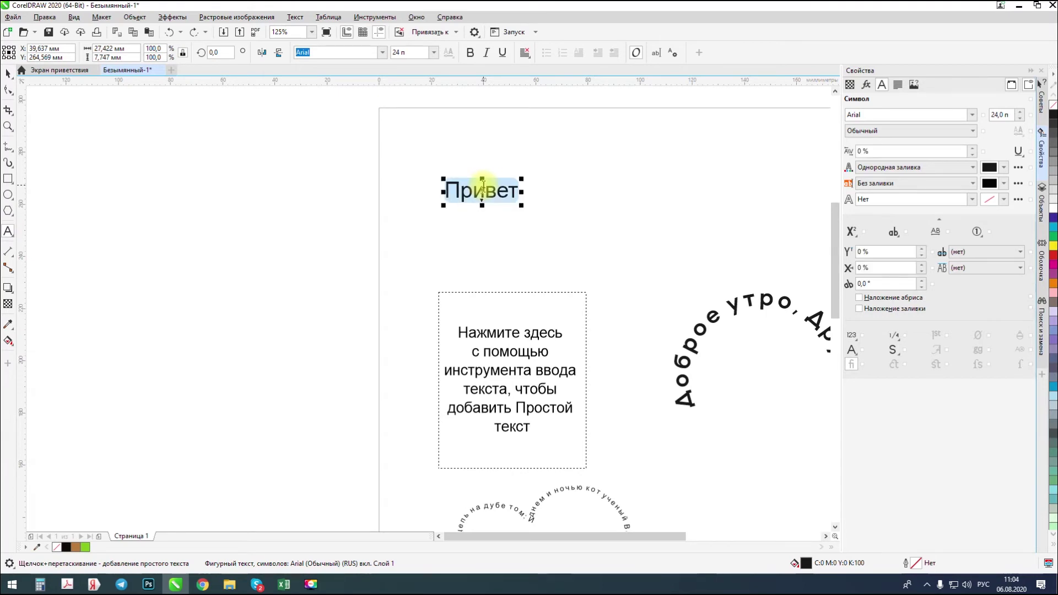
{"action": "right_click", "coordinate": [484, 187]}
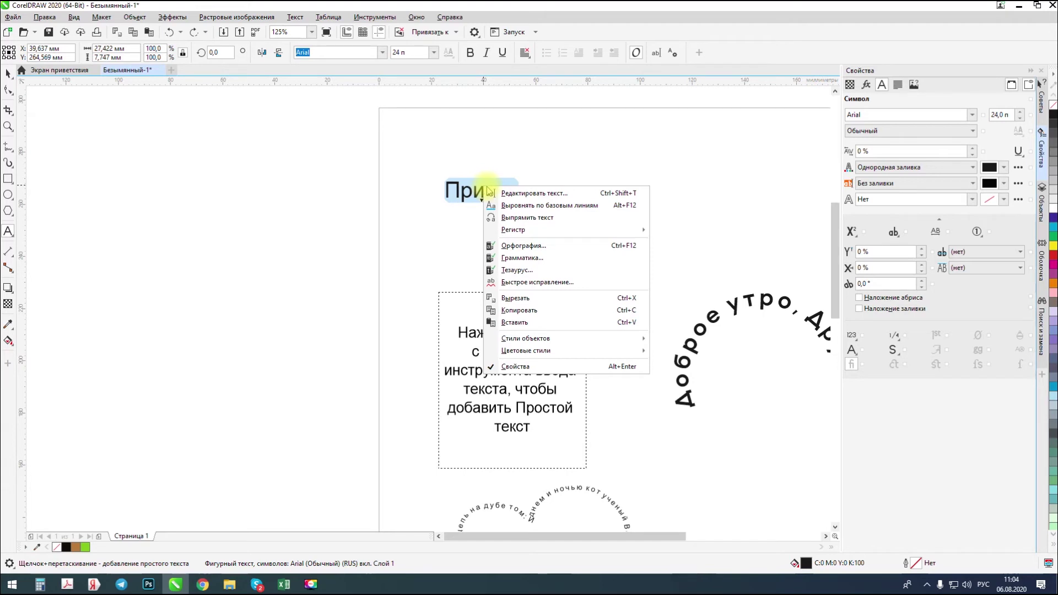
{"action": "mouse_move", "coordinate": [547, 235]}
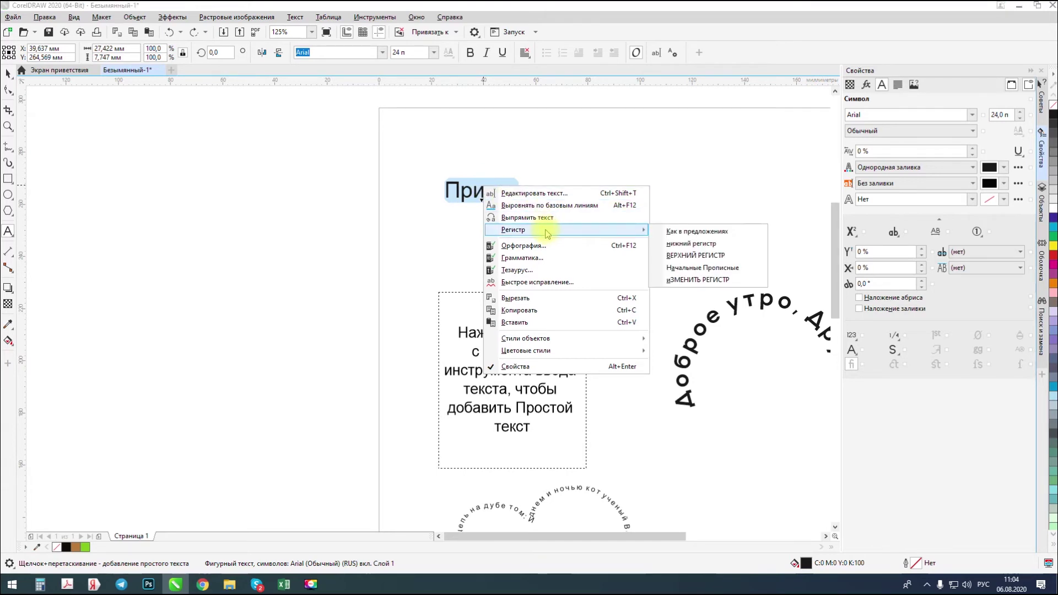
{"action": "left_click", "coordinate": [695, 256]}
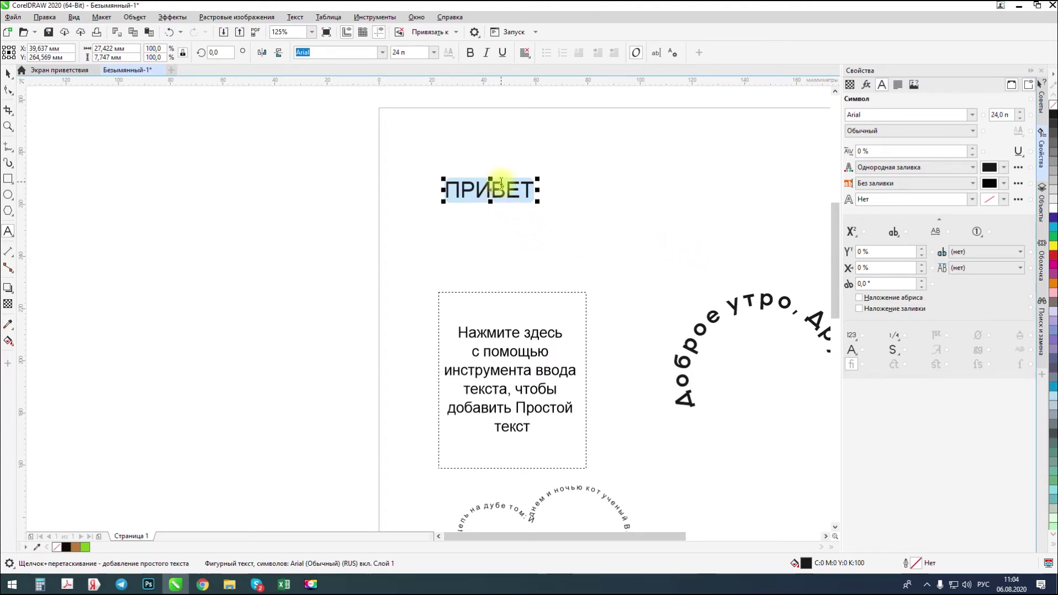
Open the word "ПРИВЕТ" in the Edit Text dialog, examine the available text options, and close the dialog
{"action": "right_click", "coordinate": [501, 184]}
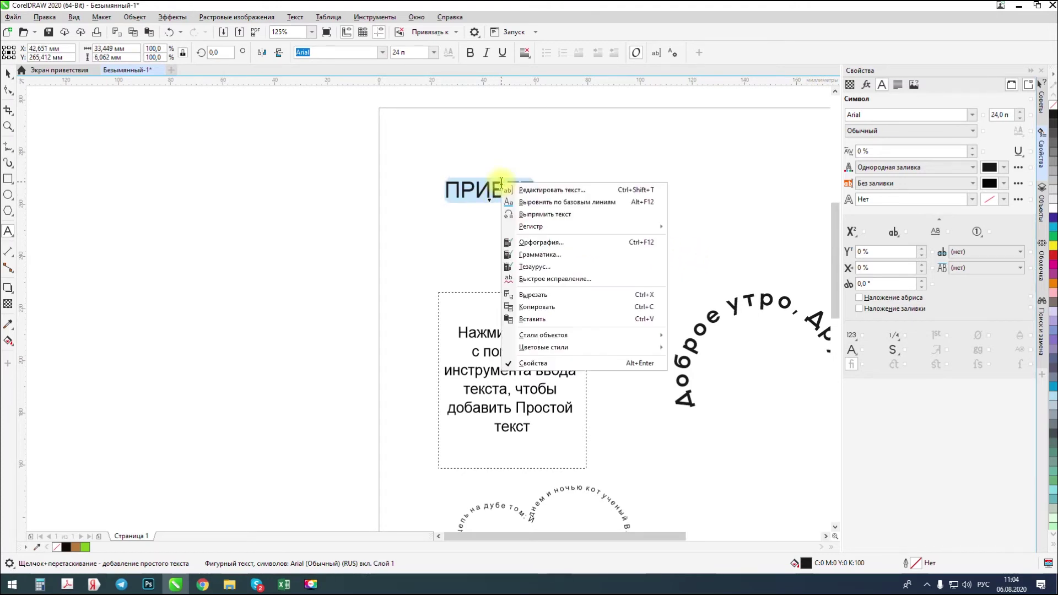
{"action": "left_click", "coordinate": [477, 194]}
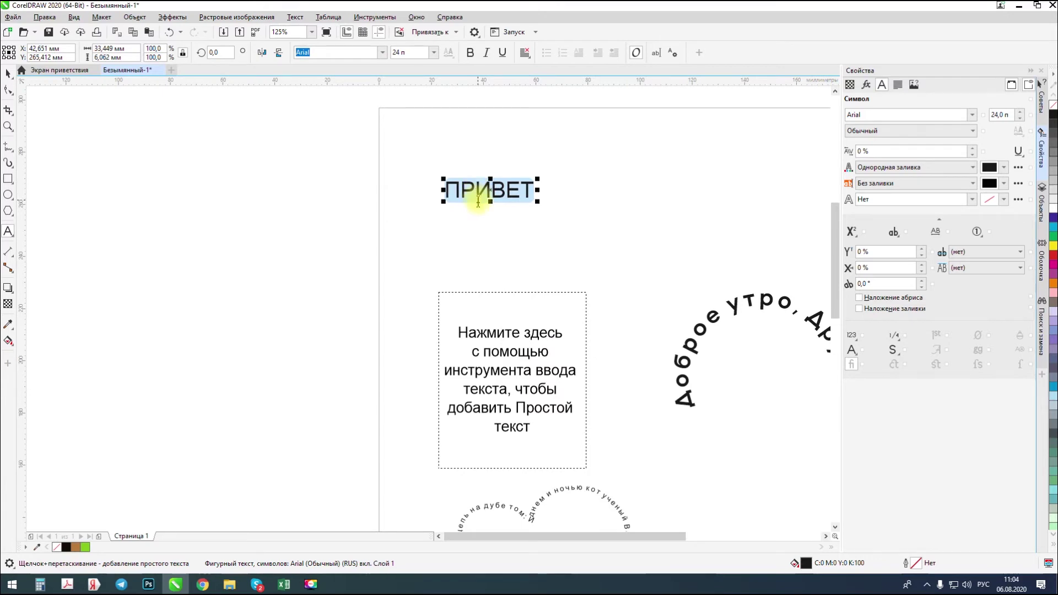
{"action": "key", "text": "ctrl+shift+t"}
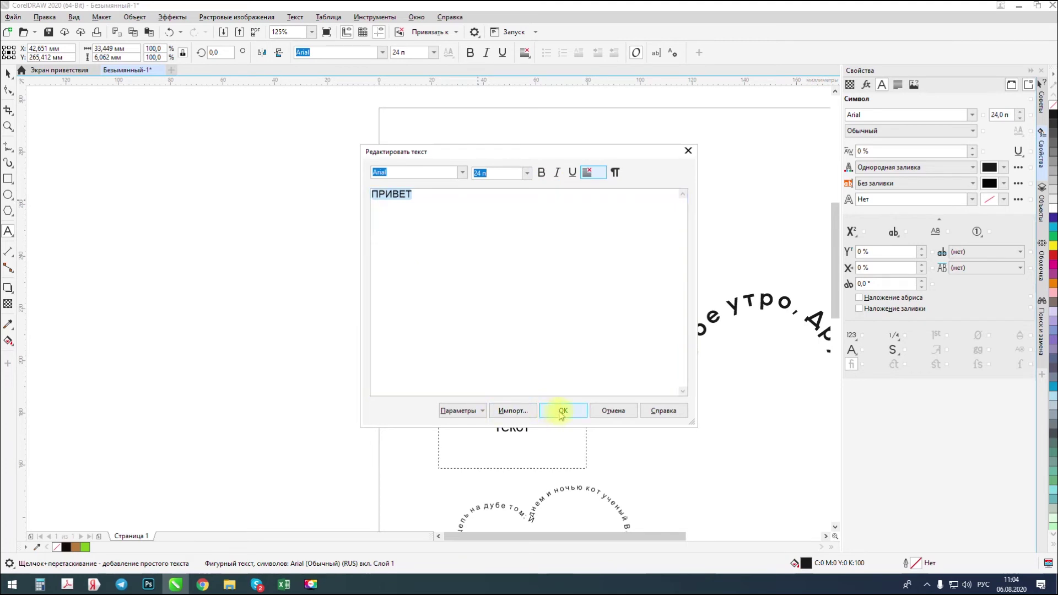
{"action": "left_click", "coordinate": [475, 413]}
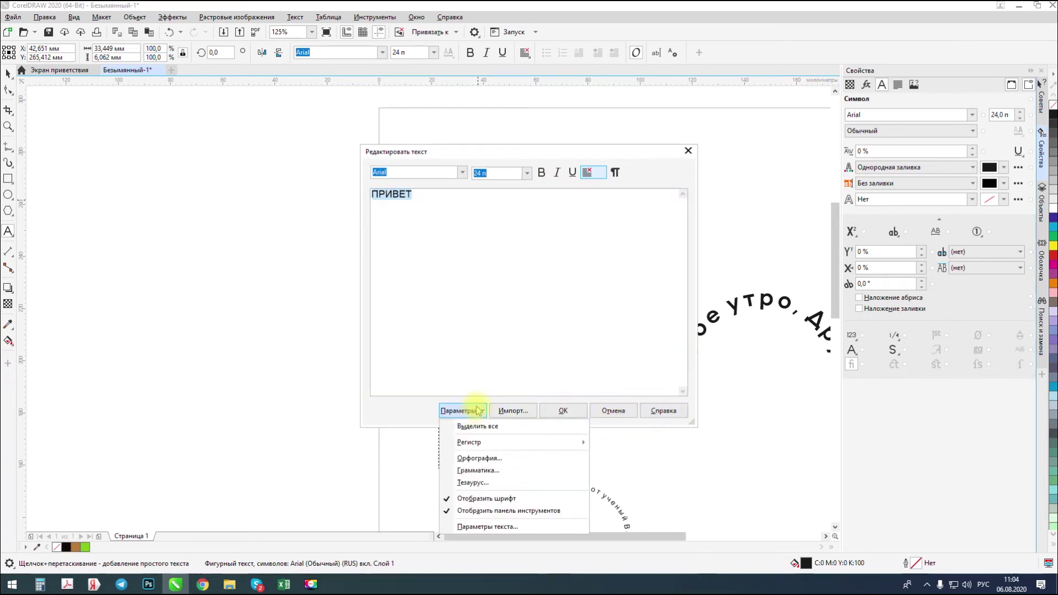
{"action": "left_click", "coordinate": [633, 338]}
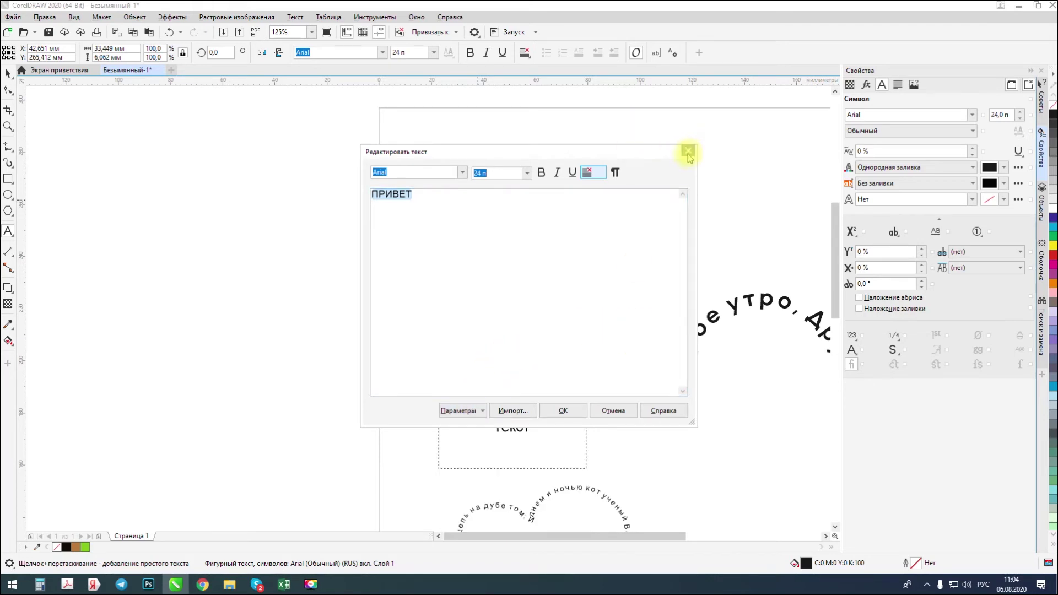
{"action": "left_click", "coordinate": [689, 150]}
Create a new envelope around the artistic text "ПРИВЕТ"
{"action": "left_click", "coordinate": [8, 73]}
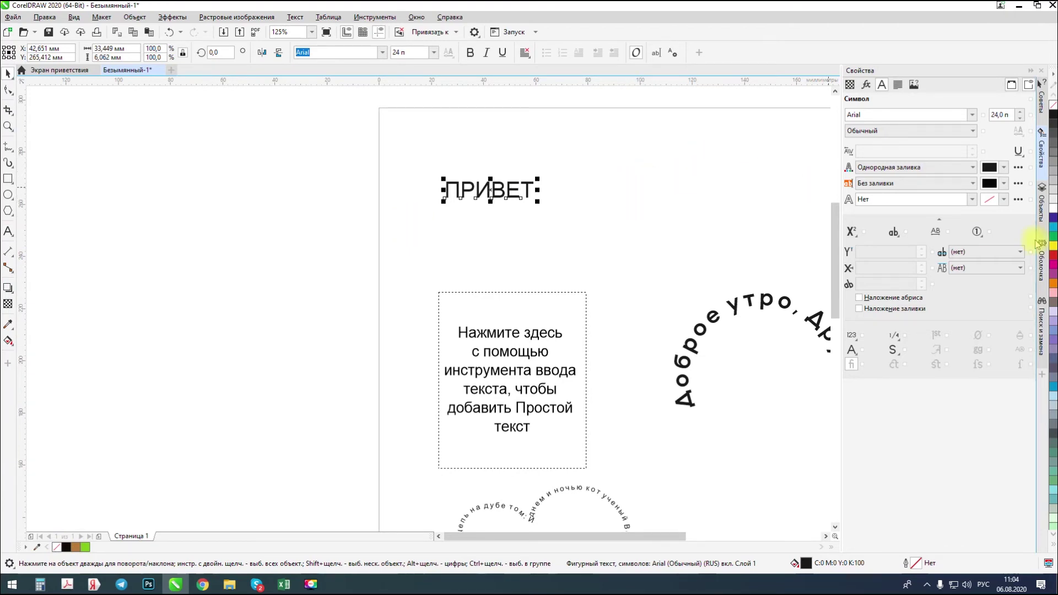
{"action": "left_click", "coordinate": [1041, 258]}
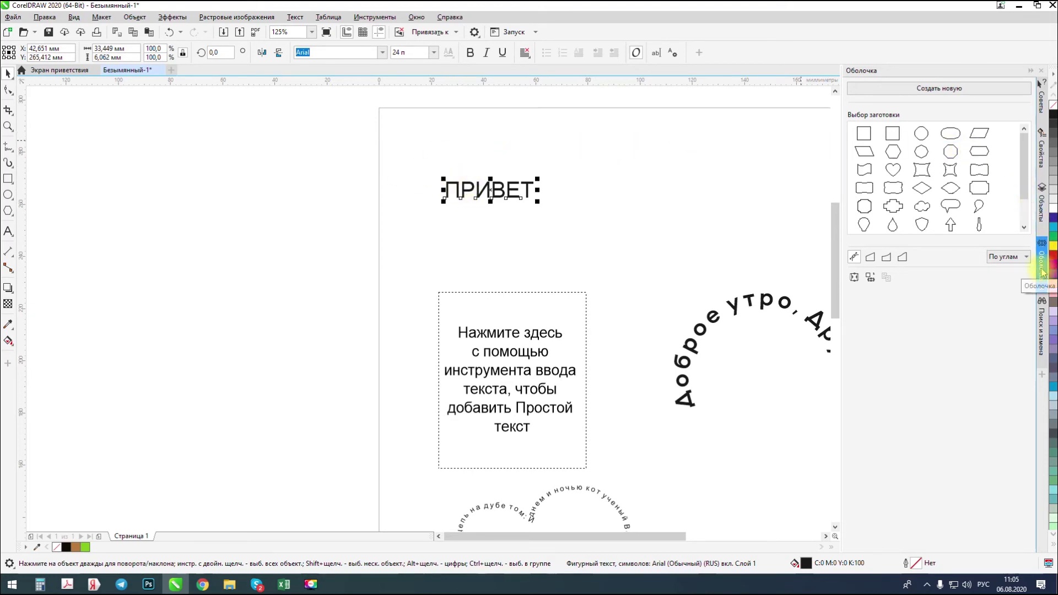
{"action": "left_click", "coordinate": [947, 91]}
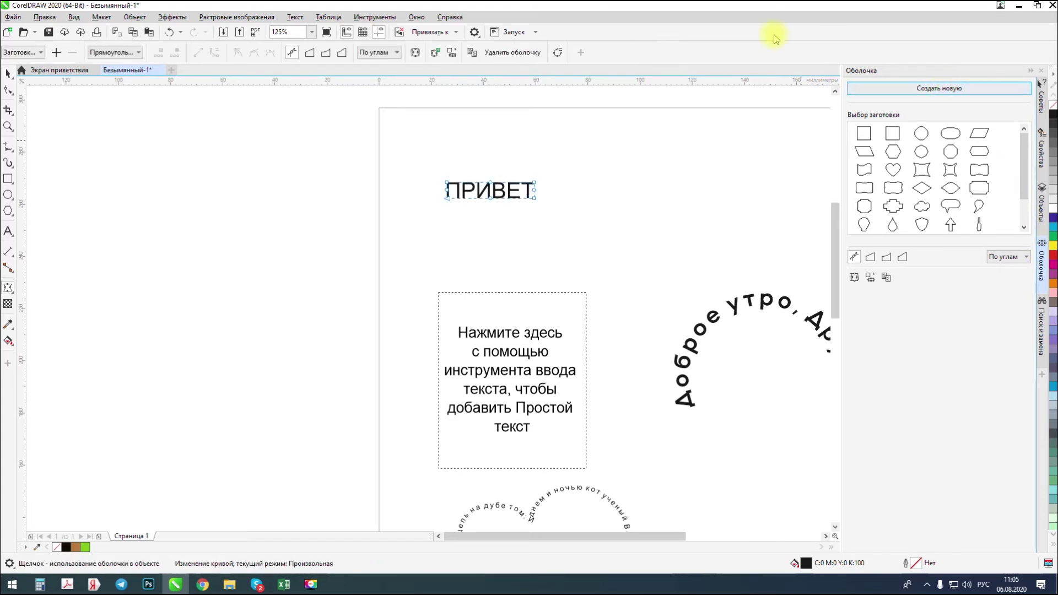
{"action": "scroll", "coordinate": [529, 170], "scroll_direction": "up", "scroll_amount": 2}
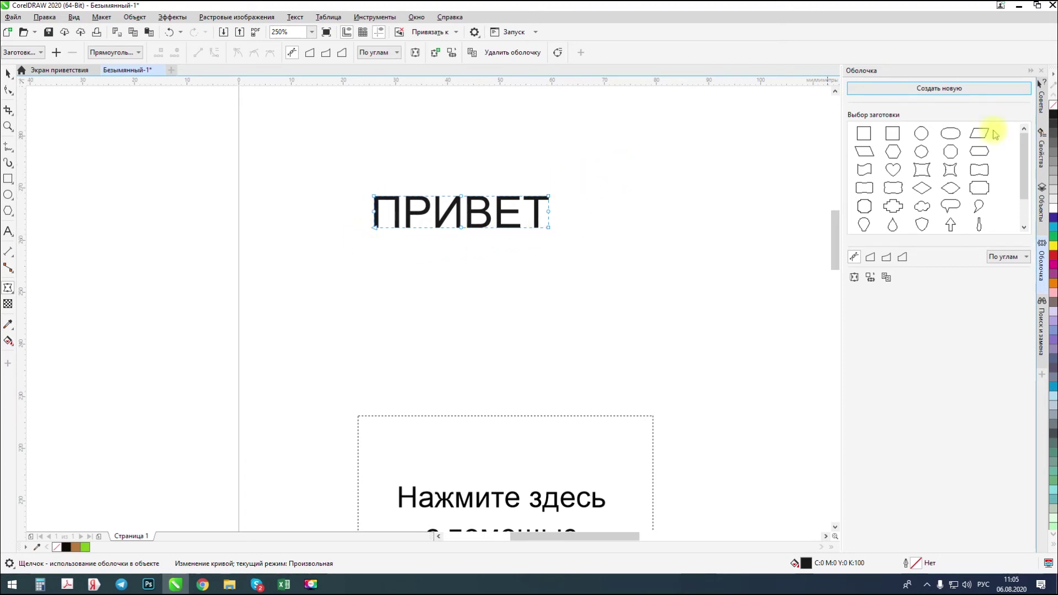
Try various preset envelope shapes on the word "ПРИВЕТ", including the wave, parallelogram and four-pointed star, ending with the heart
{"action": "left_click", "coordinate": [951, 151]}
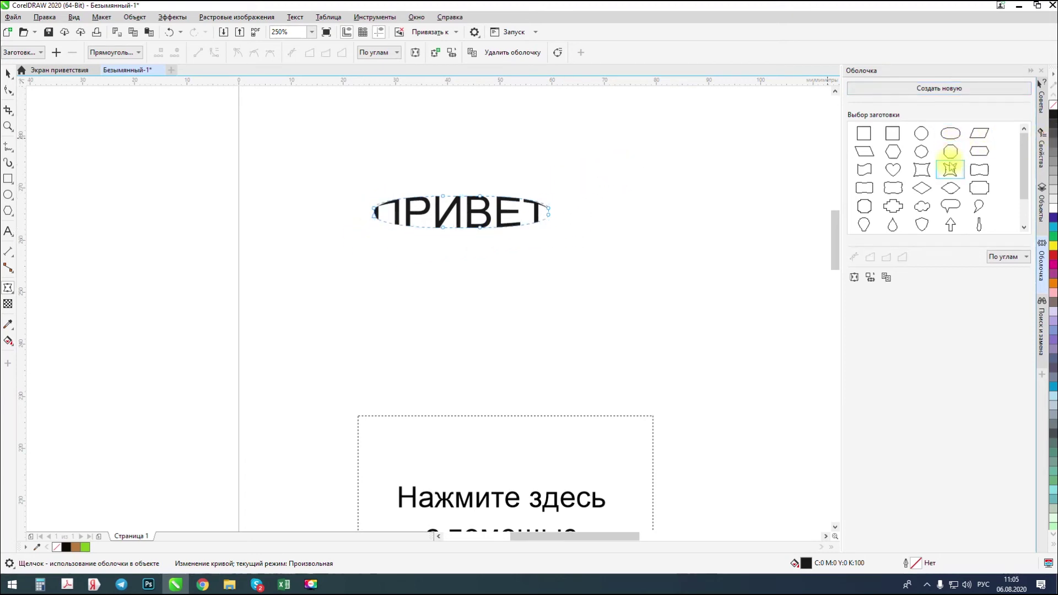
{"action": "left_click", "coordinate": [950, 169]}
{"action": "left_click", "coordinate": [951, 206]}
{"action": "left_click", "coordinate": [893, 214]}
{"action": "left_click", "coordinate": [865, 169]}
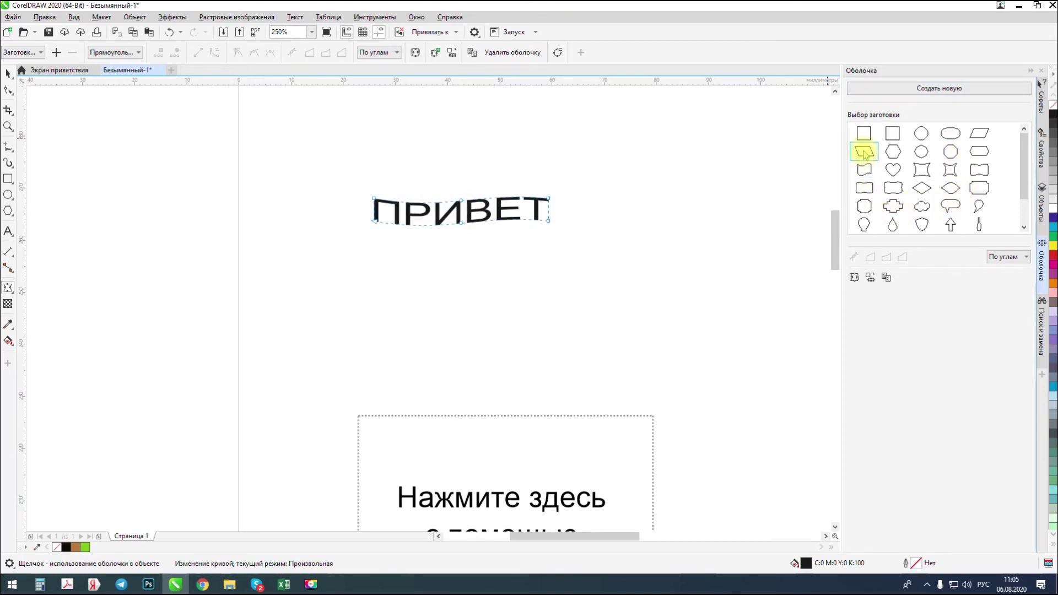
{"action": "left_click", "coordinate": [865, 150]}
{"action": "scroll", "coordinate": [905, 165], "scroll_direction": "down", "scroll_amount": 1}
{"action": "left_click", "coordinate": [949, 188]}
{"action": "left_click", "coordinate": [980, 179]}
{"action": "left_click", "coordinate": [979, 202]}
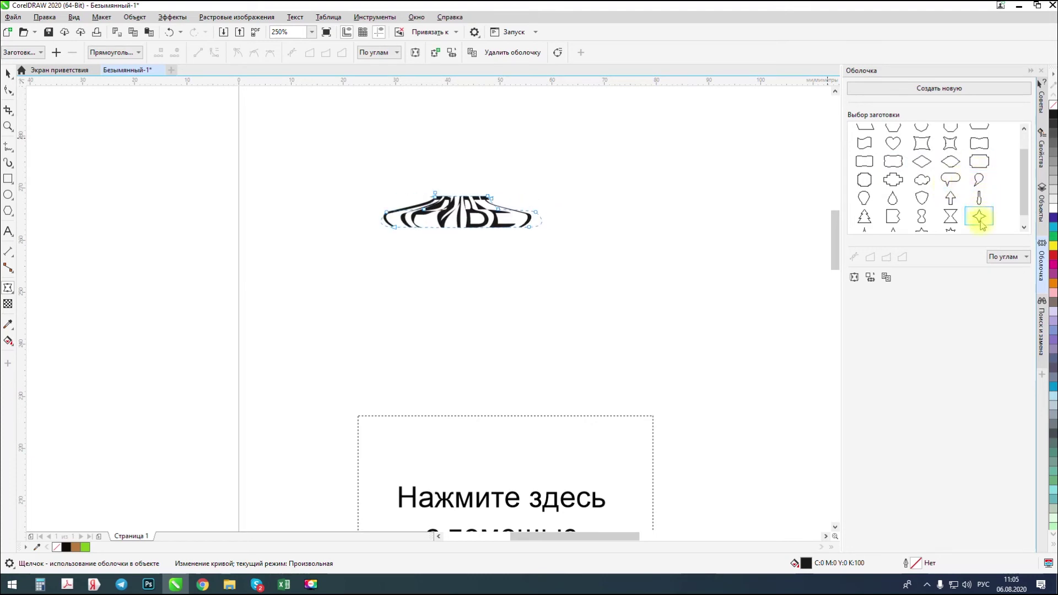
{"action": "left_click", "coordinate": [979, 216]}
{"action": "left_click", "coordinate": [894, 146]}
{"action": "scroll", "coordinate": [893, 155], "scroll_direction": "up", "scroll_amount": 2}
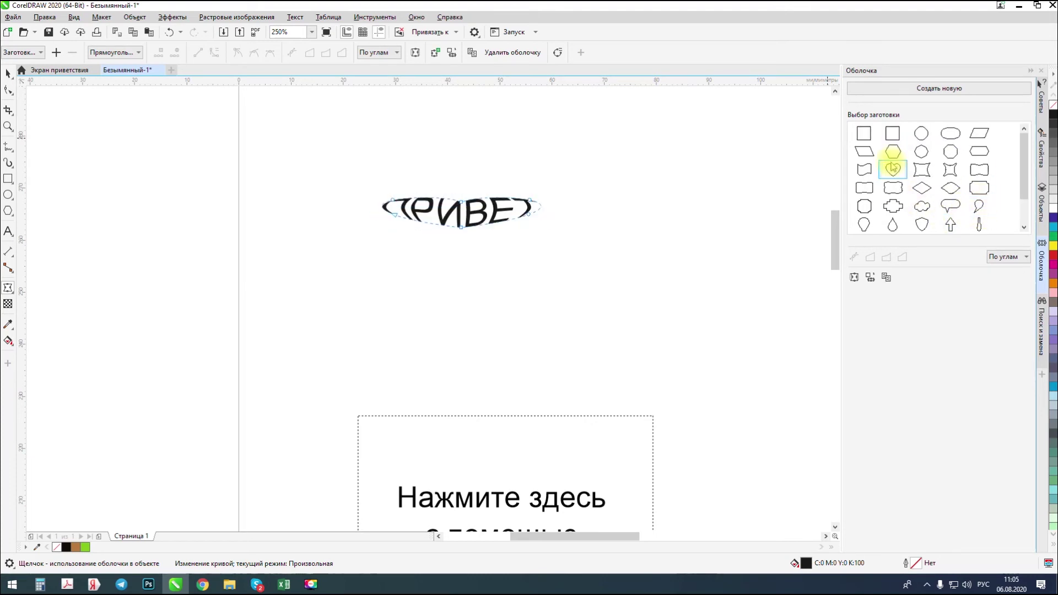
Pull the three upper nodes of the heart envelope upward, spreading the outer two, to stretch the word "ПРИВЕТ"
{"action": "left_click_drag", "start_coordinate": [461, 202], "coordinate": [461, 175]}
{"action": "left_click_drag", "start_coordinate": [529, 207], "coordinate": [564, 175]}
{"action": "left_click_drag", "start_coordinate": [392, 201], "coordinate": [364, 172]}
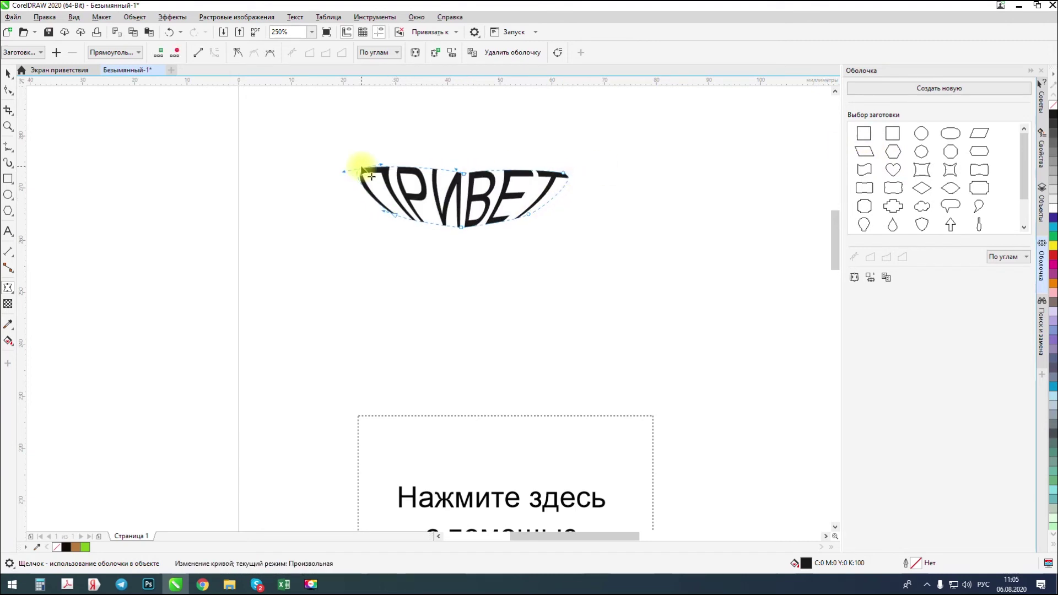
Reset the envelope around "ПРИВЕТ" to a plain rectangle and start a new envelope in single arc mode
{"action": "left_click", "coordinate": [864, 133]}
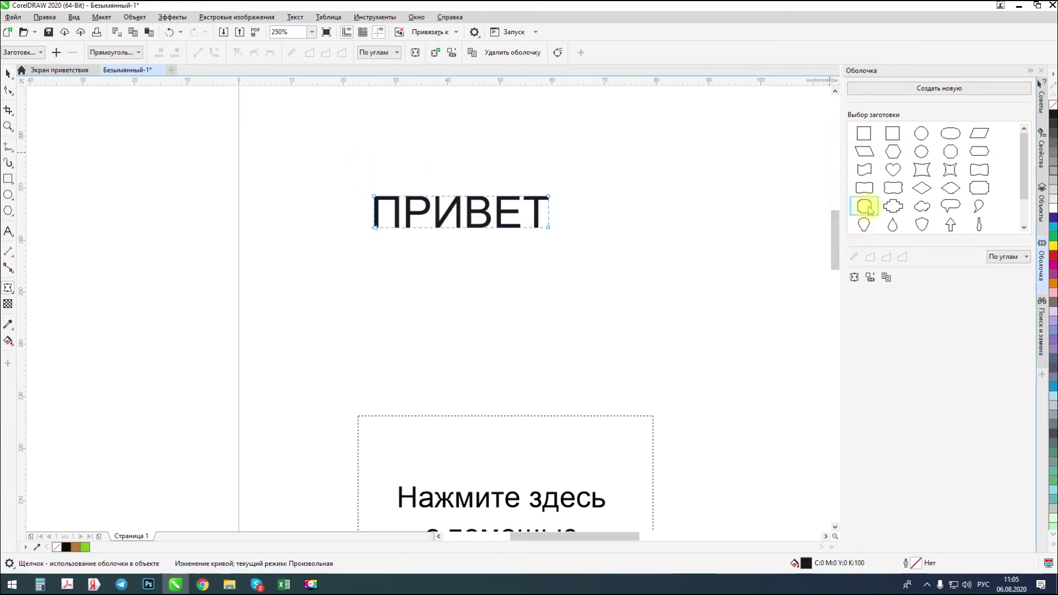
{"action": "left_click", "coordinate": [920, 94]}
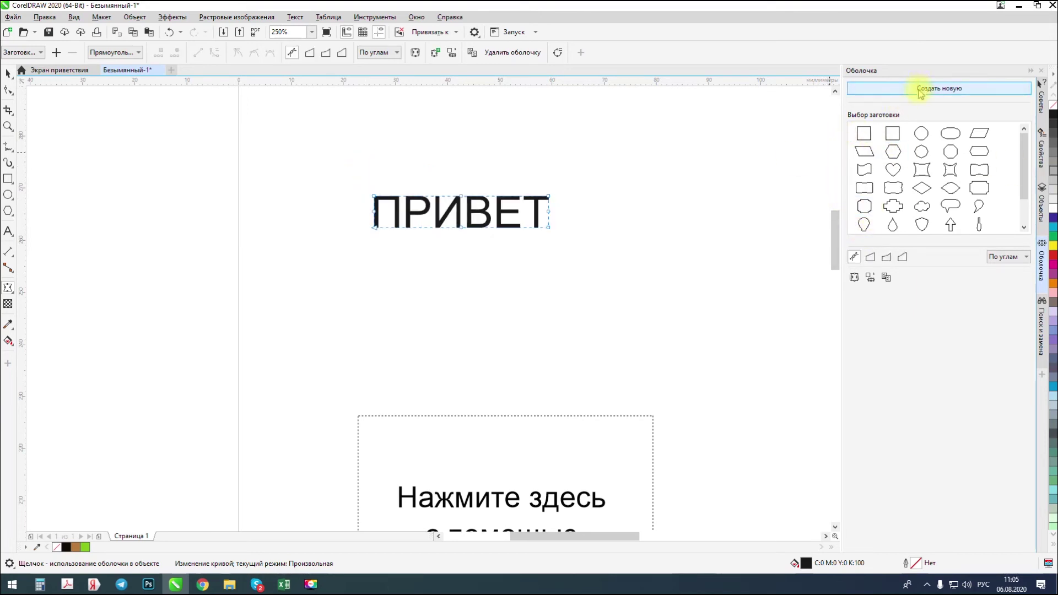
{"action": "left_click", "coordinate": [887, 258]}
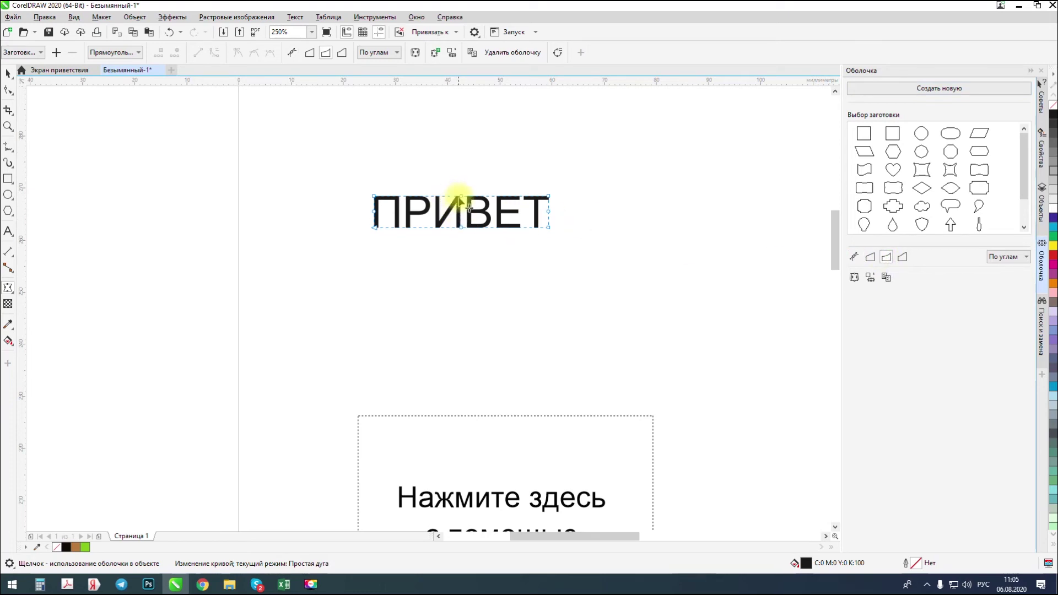
Pull the middle nodes of the envelope's four sides outward to bulge the word "ПРИВЕТ" into a wide eye shape
{"action": "left_click_drag", "start_coordinate": [461, 197], "coordinate": [462, 167]}
{"action": "mouse_move", "coordinate": [462, 230]}
{"action": "left_mouse_down"}
{"action": "mouse_move", "coordinate": [461, 208]}
{"action": "mouse_move", "coordinate": [470, 236]}
{"action": "left_mouse_up"}
{"action": "left_click_drag", "start_coordinate": [376, 211], "coordinate": [344, 211]}
{"action": "left_click_drag", "start_coordinate": [550, 212], "coordinate": [609, 212]}
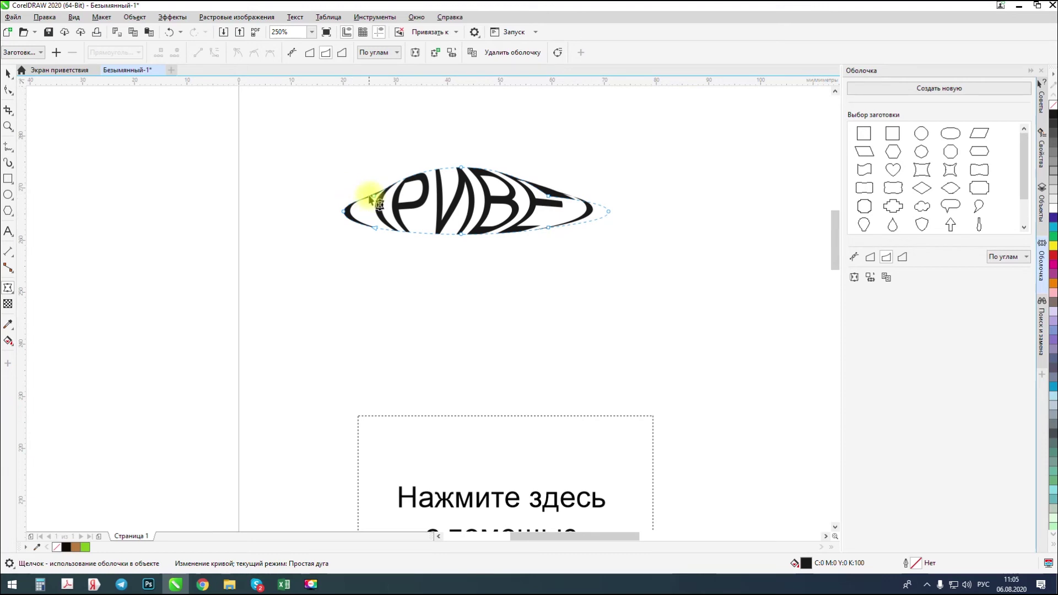
{"action": "left_click_drag", "start_coordinate": [374, 199], "coordinate": [324, 212]}
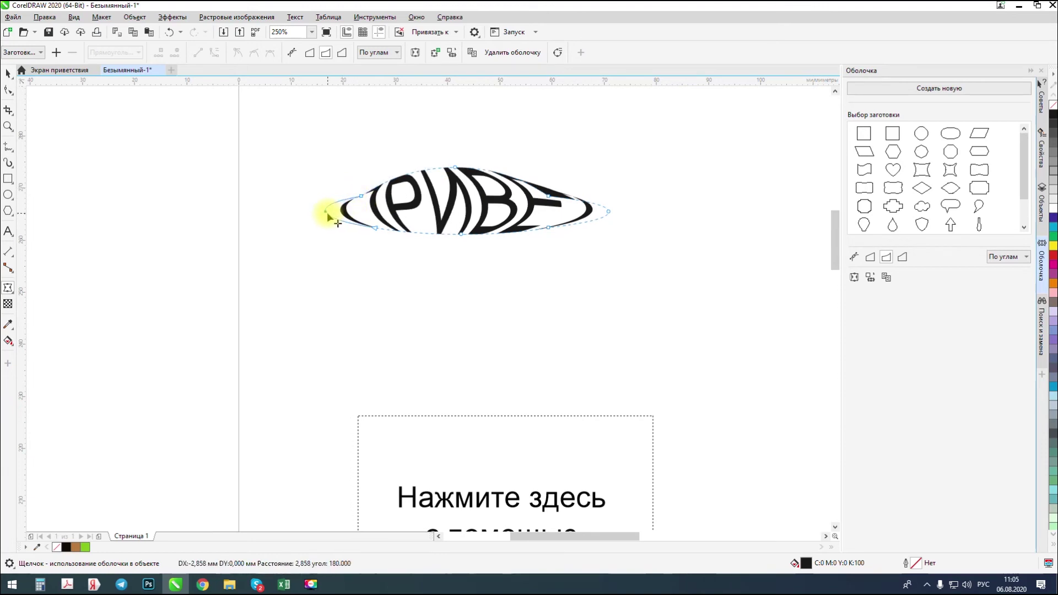
{"action": "left_click_drag", "start_coordinate": [462, 170], "coordinate": [462, 164]}
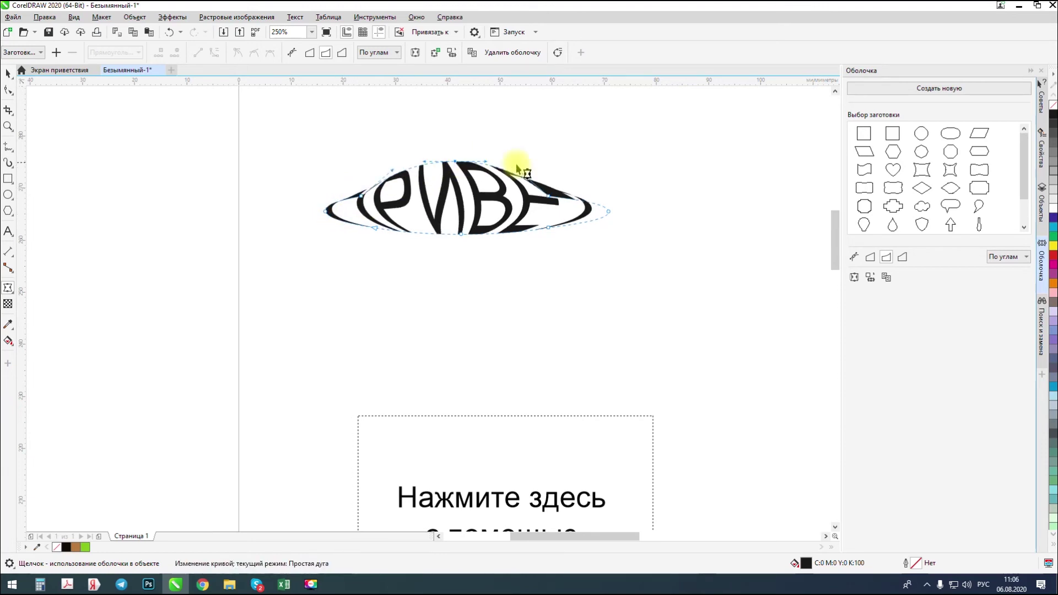
{"action": "left_click", "coordinate": [8, 73]}
{"action": "left_click", "coordinate": [283, 189]}
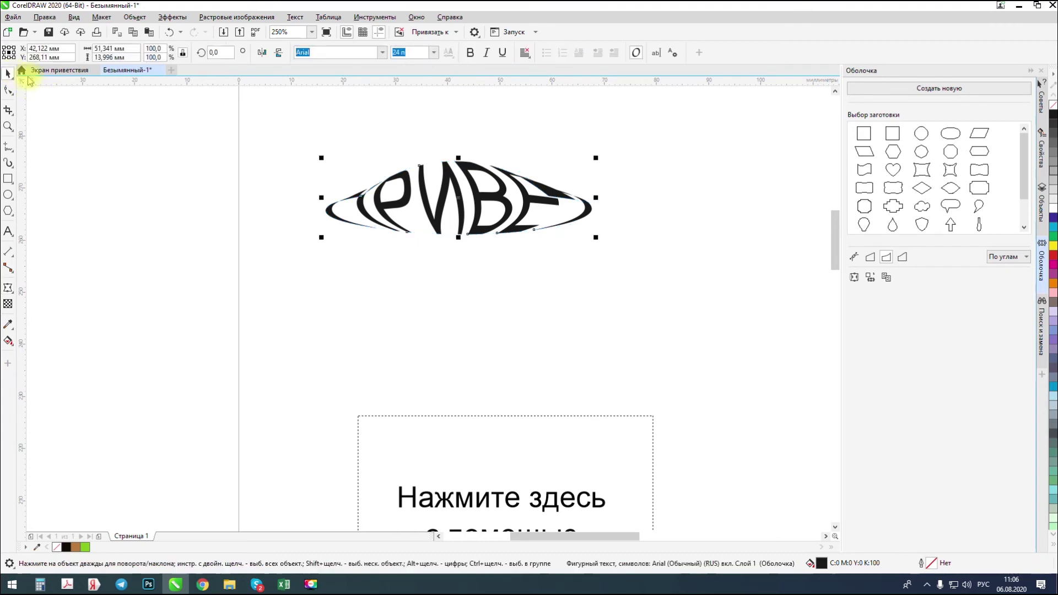
Move the distorted word "ПРИВЕТ" slightly down and to the left on the page
{"action": "scroll", "coordinate": [512, 248], "scroll_direction": "down", "scroll_amount": 2}
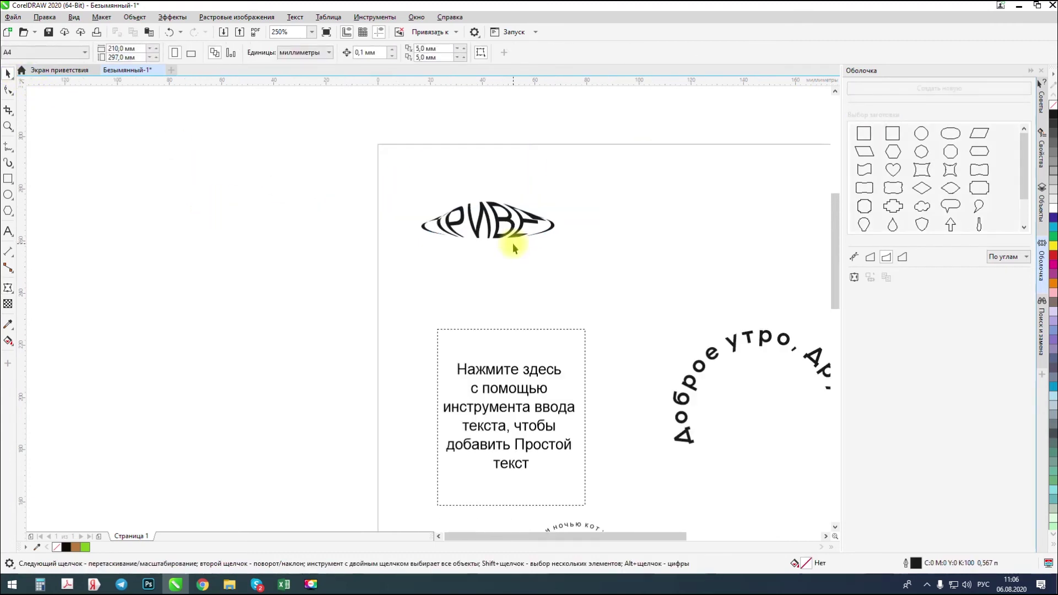
{"action": "left_click", "coordinate": [485, 229]}
{"action": "scroll", "coordinate": [489, 165], "scroll_direction": "up", "scroll_amount": 2}
{"action": "left_click_drag", "start_coordinate": [495, 160], "coordinate": [478, 228]}
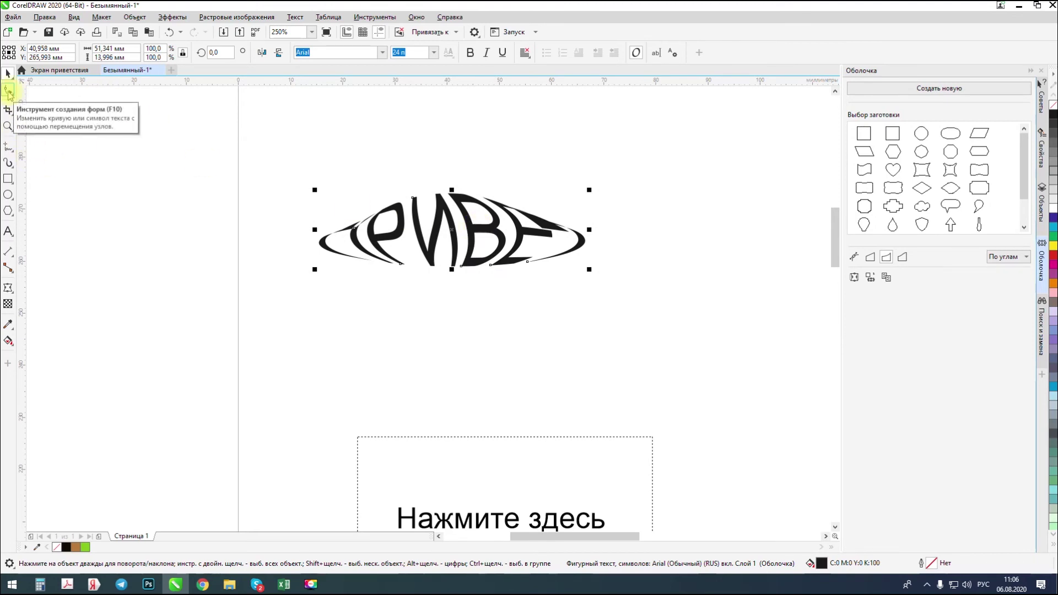
Lower the top middle node of the envelope to flatten the upper edge of the word "ПРИВЕТ"
{"action": "left_click", "coordinate": [8, 93]}
{"action": "left_click", "coordinate": [450, 193]}
{"action": "left_click_drag", "start_coordinate": [449, 194], "coordinate": [448, 228]}
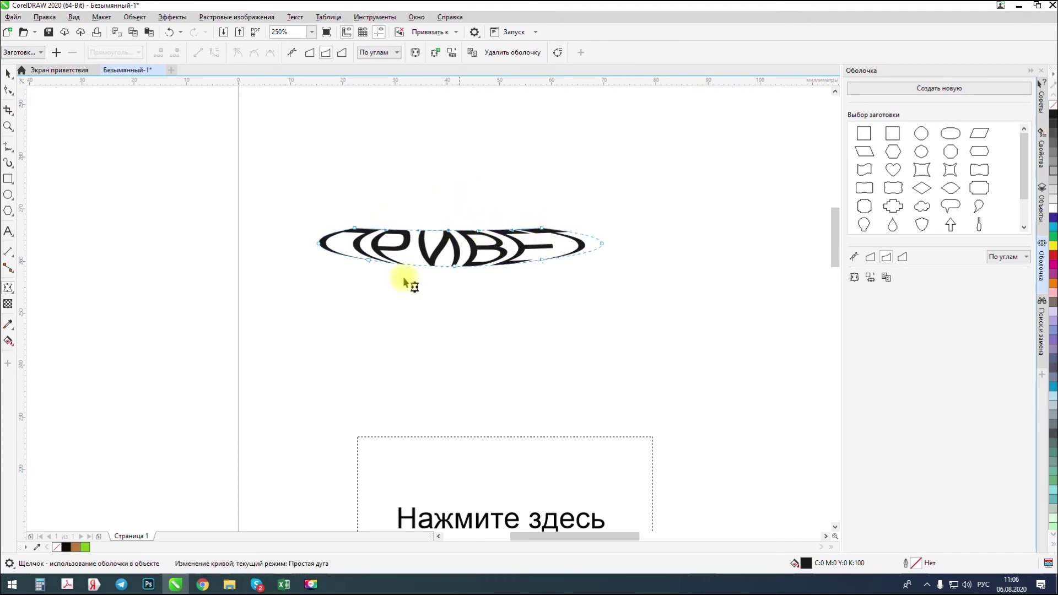
{"action": "left_click", "coordinate": [8, 73]}
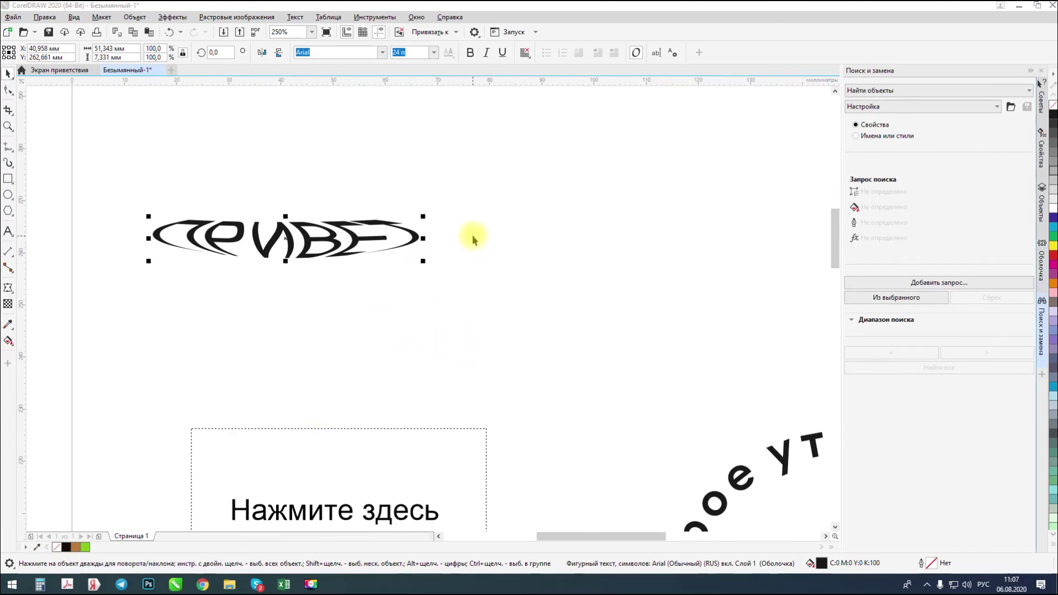
Try orange, red and white fills on the arched text "Доброе утро, Друзья!", ending with a cyan fill and a green outline
{"action": "scroll", "coordinate": [419, 190], "scroll_direction": "down", "scroll_amount": 2}
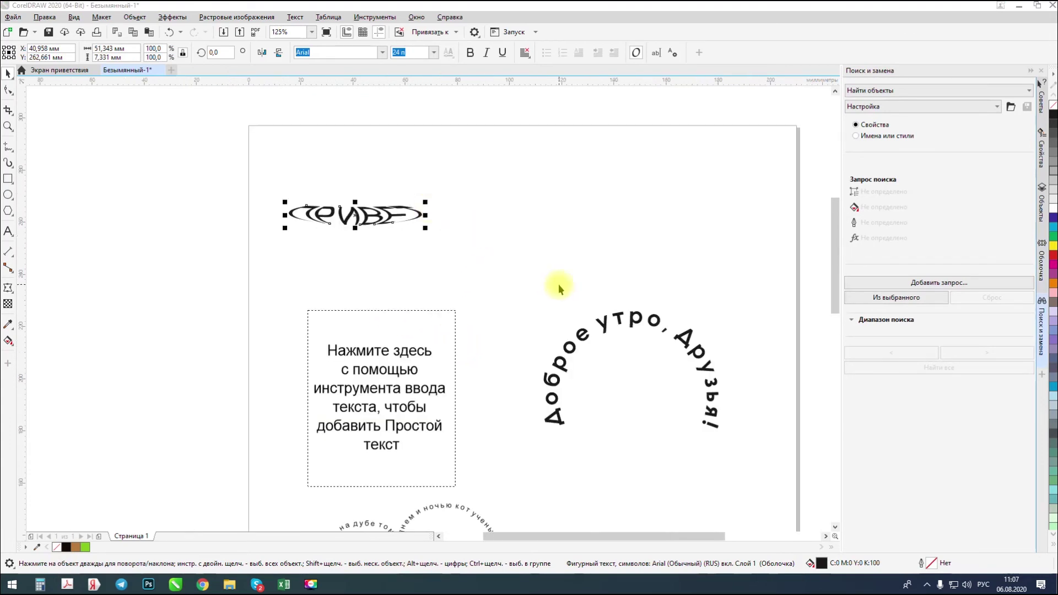
{"action": "left_click", "coordinate": [628, 325]}
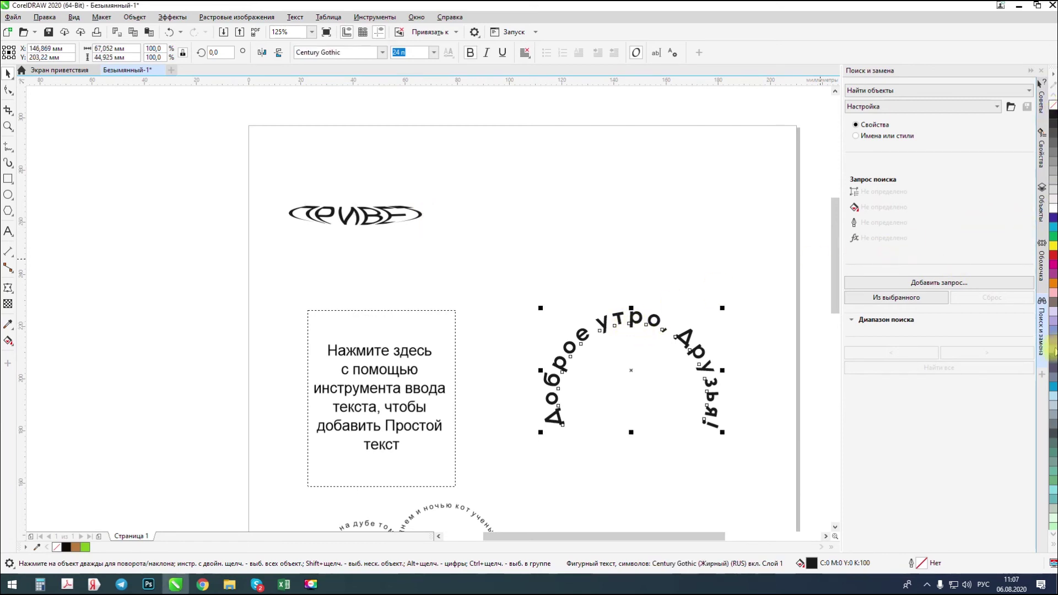
{"action": "left_click", "coordinate": [1054, 283]}
{"action": "left_click", "coordinate": [1054, 257]}
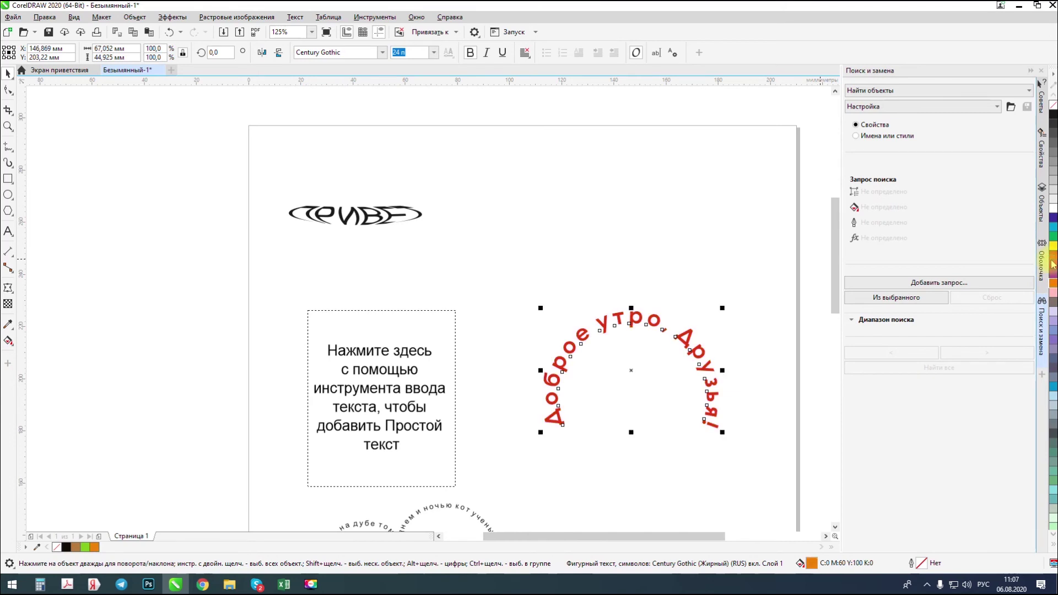
{"action": "left_click", "coordinate": [1053, 209]}
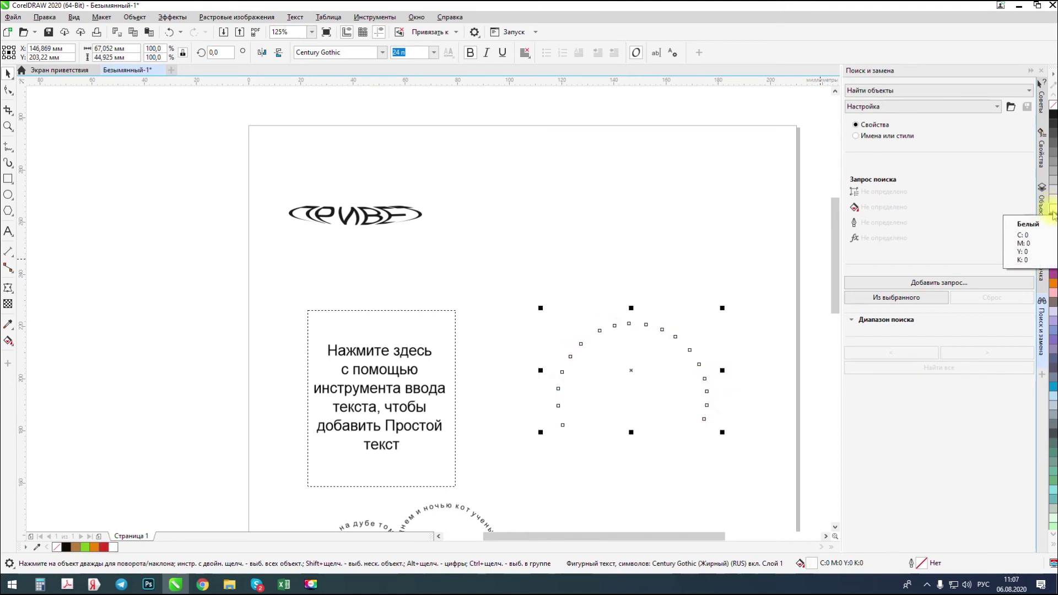
{"action": "left_click", "coordinate": [1054, 228]}
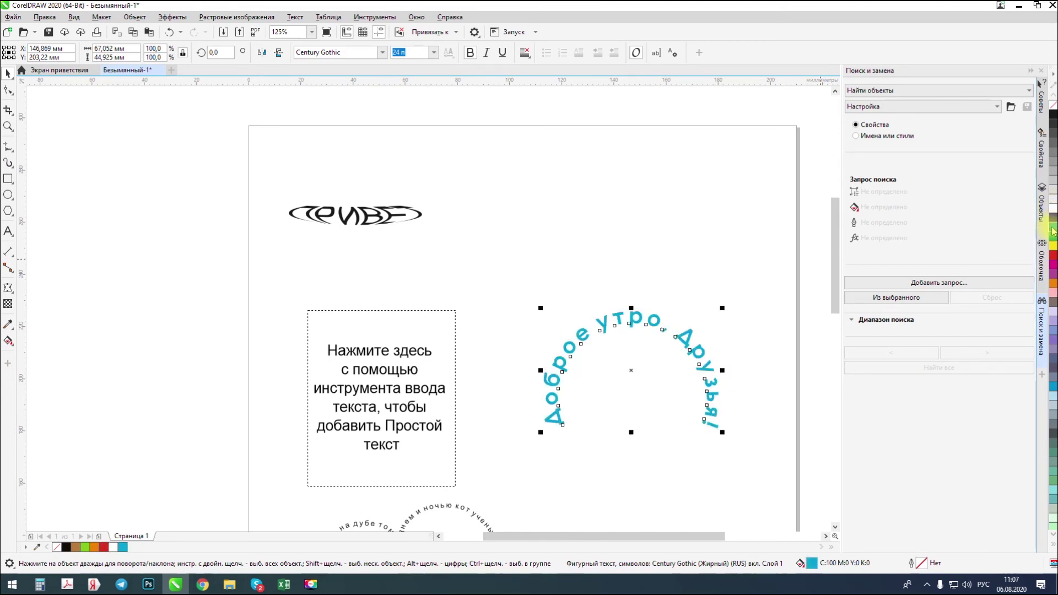
{"action": "right_click", "coordinate": [1053, 273]}
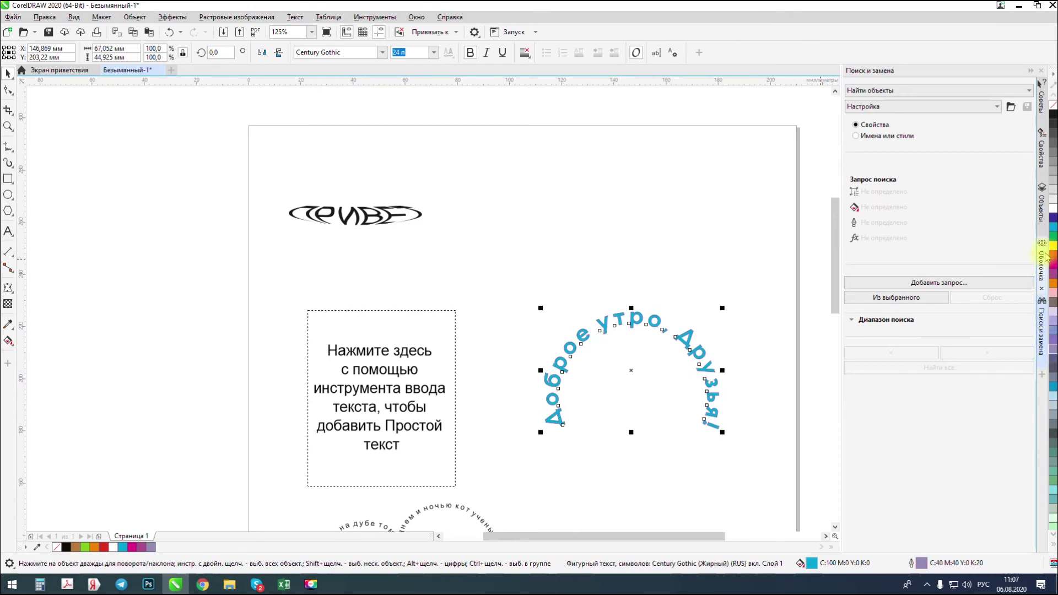
{"action": "right_click", "coordinate": [1054, 237]}
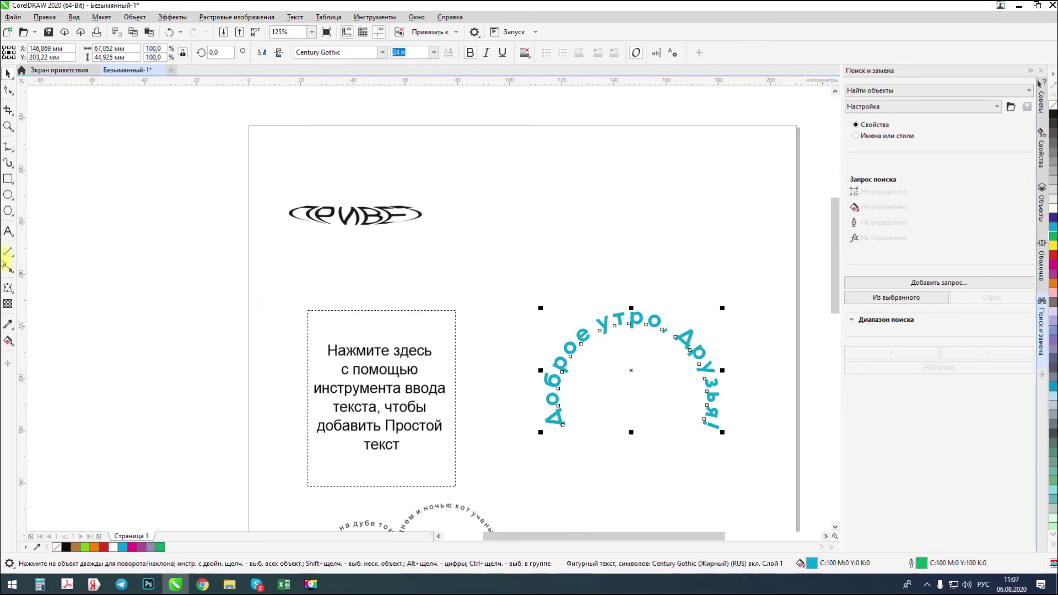
Apply a uniform transparency of 50 to the arched text "Доброе утро, Друзья!"
{"action": "left_click", "coordinate": [11, 309]}
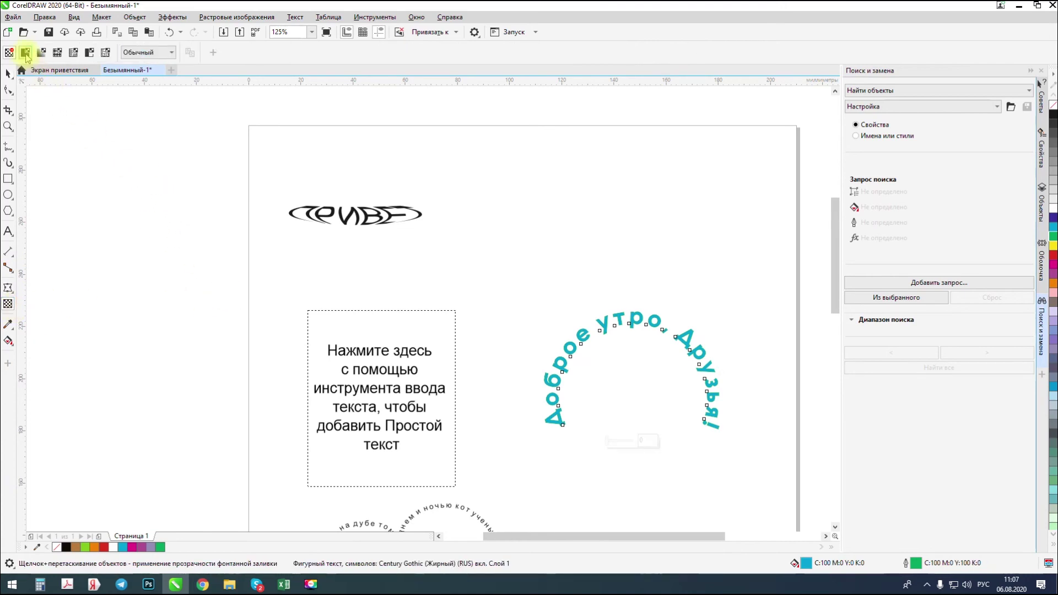
{"action": "left_click", "coordinate": [25, 54]}
{"action": "scroll", "coordinate": [659, 426], "scroll_direction": "up", "scroll_amount": 2}
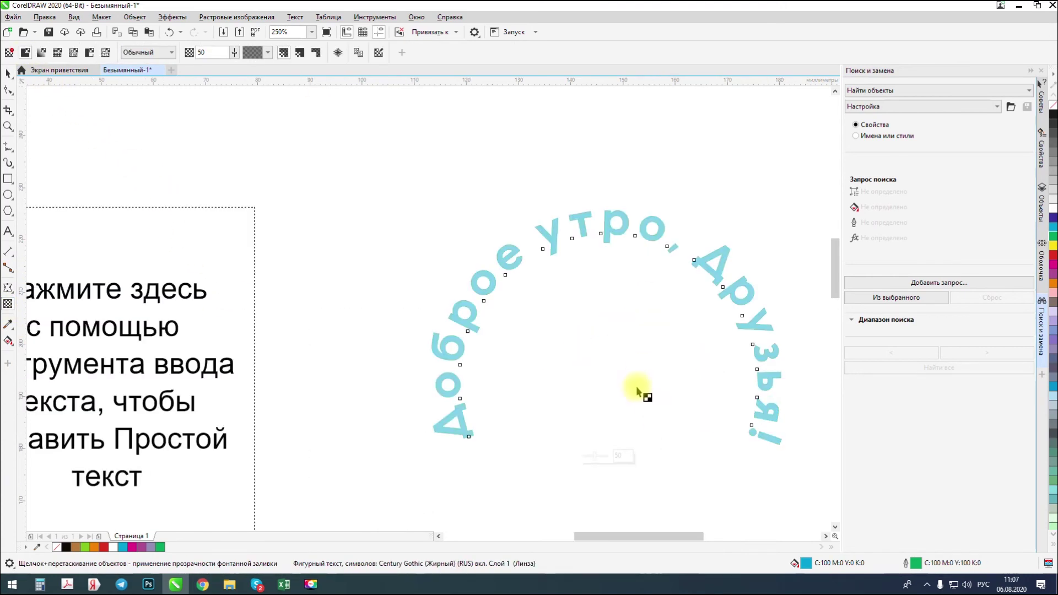
Move the transparent arched text across the page and down so it overlaps the heart-shaped text
{"action": "left_click", "coordinate": [10, 79]}
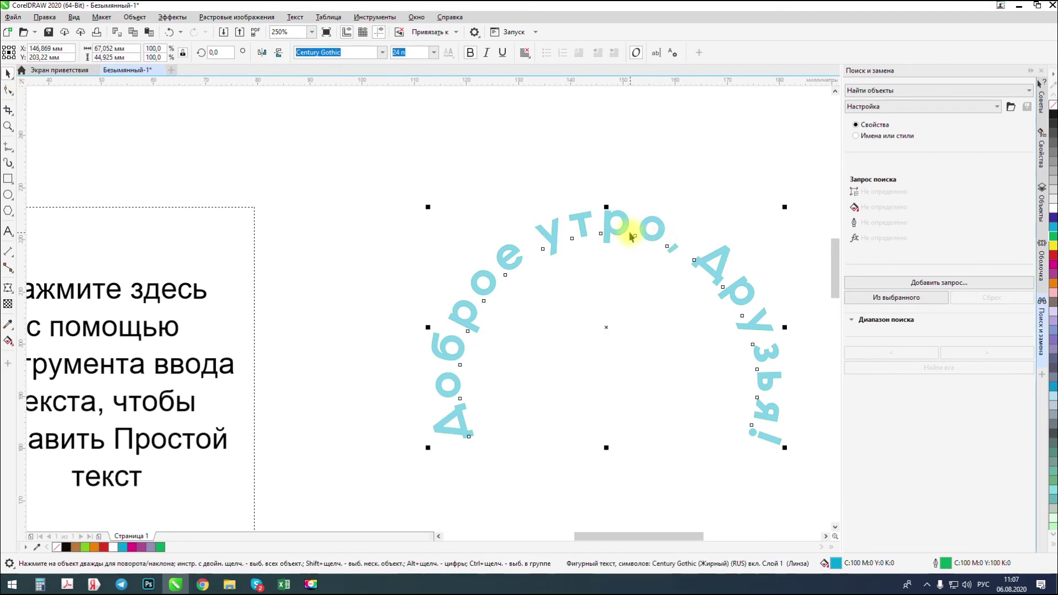
{"action": "left_click_drag", "start_coordinate": [626, 231], "coordinate": [378, 253]}
{"action": "scroll", "coordinate": [572, 228], "scroll_direction": "down", "scroll_amount": 2}
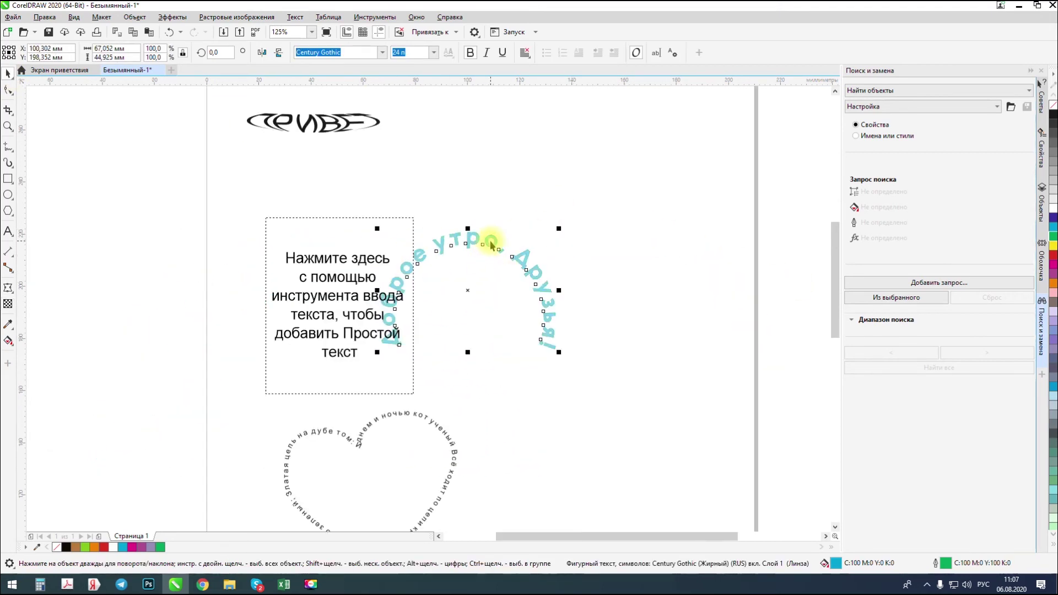
{"action": "left_click_drag", "start_coordinate": [498, 247], "coordinate": [526, 417]}
{"action": "scroll", "coordinate": [461, 273], "scroll_direction": "down", "scroll_amount": 2}
{"action": "scroll", "coordinate": [449, 367], "scroll_direction": "up", "scroll_amount": 4}
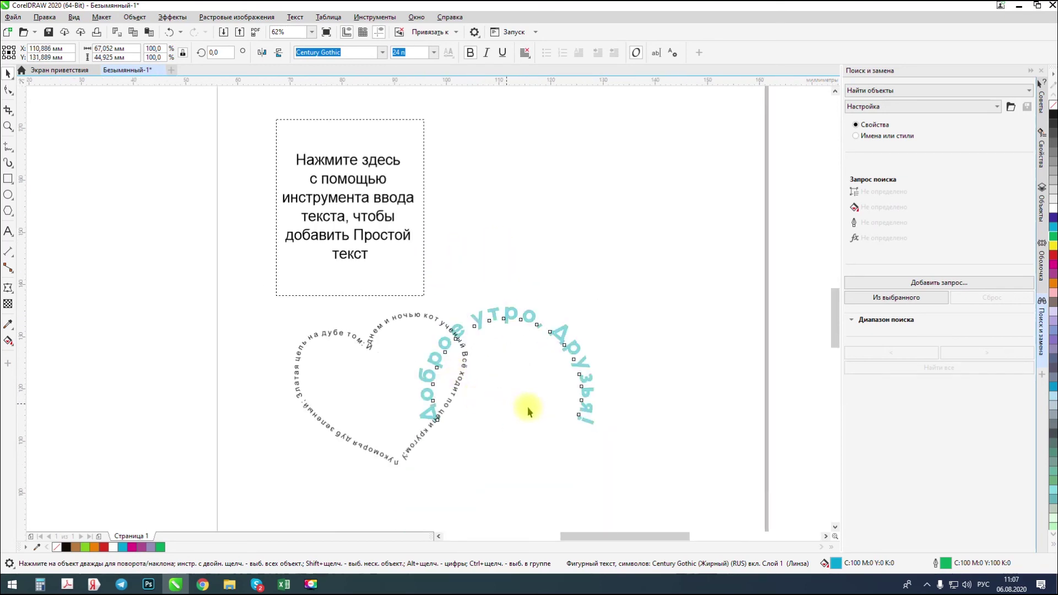
Cast a black drop shadow from the arched text with 50 opacity and 15 feathering
{"action": "left_click", "coordinate": [12, 292]}
{"action": "left_click", "coordinate": [23, 289]}
{"action": "left_click_drag", "start_coordinate": [328, 327], "coordinate": [672, 328]}
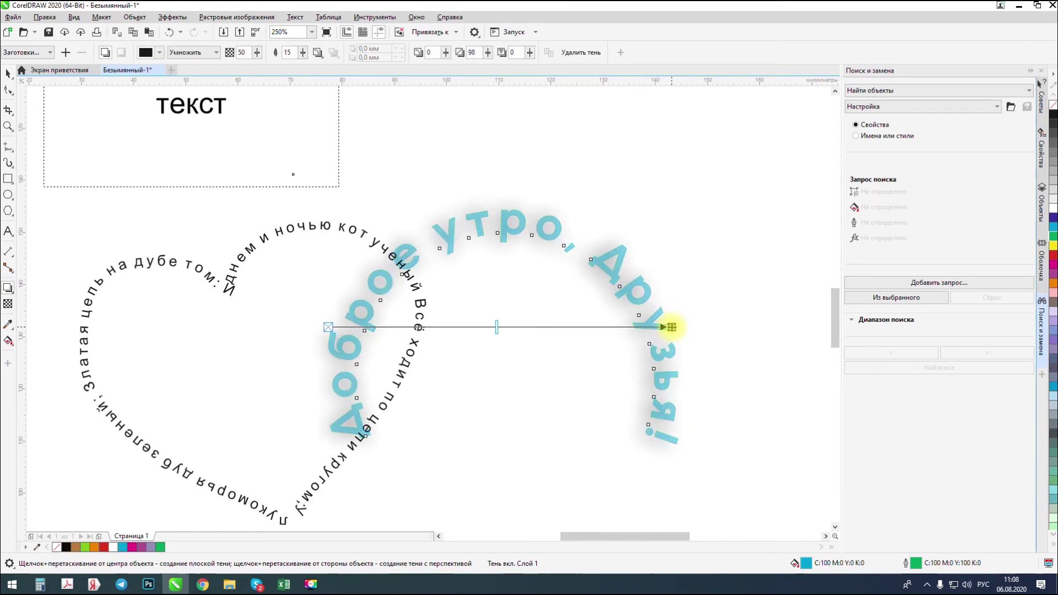
Move the shadowed arched text clear of the heart-shaped text, onto the empty area to its right, and deselect it
{"action": "left_click", "coordinate": [7, 72]}
{"action": "scroll", "coordinate": [525, 243], "scroll_direction": "down", "scroll_amount": 2}
{"action": "left_click_drag", "start_coordinate": [524, 243], "coordinate": [655, 281]}
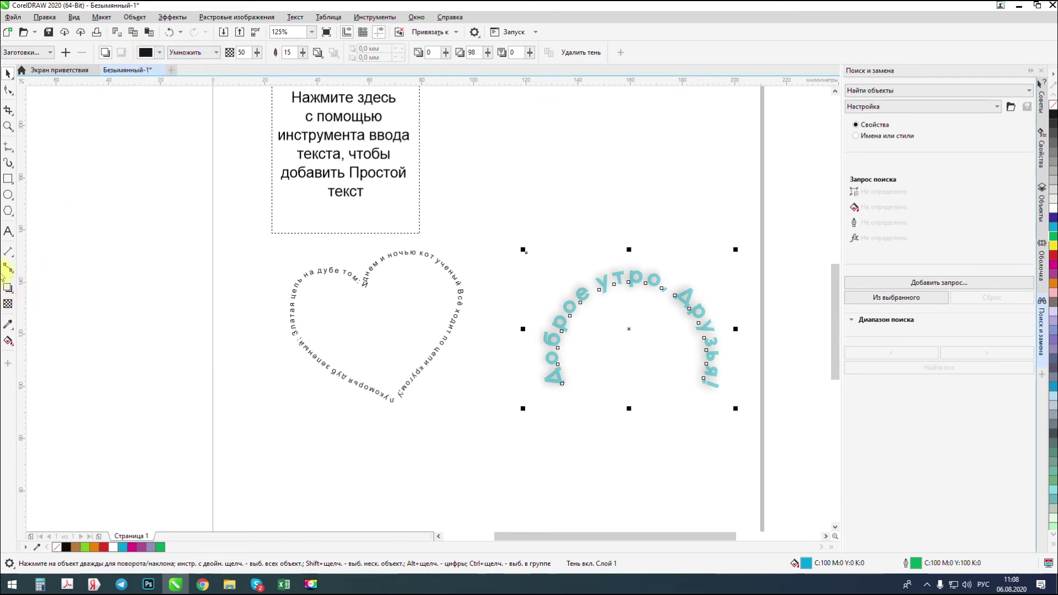
{"action": "left_click", "coordinate": [567, 186]}
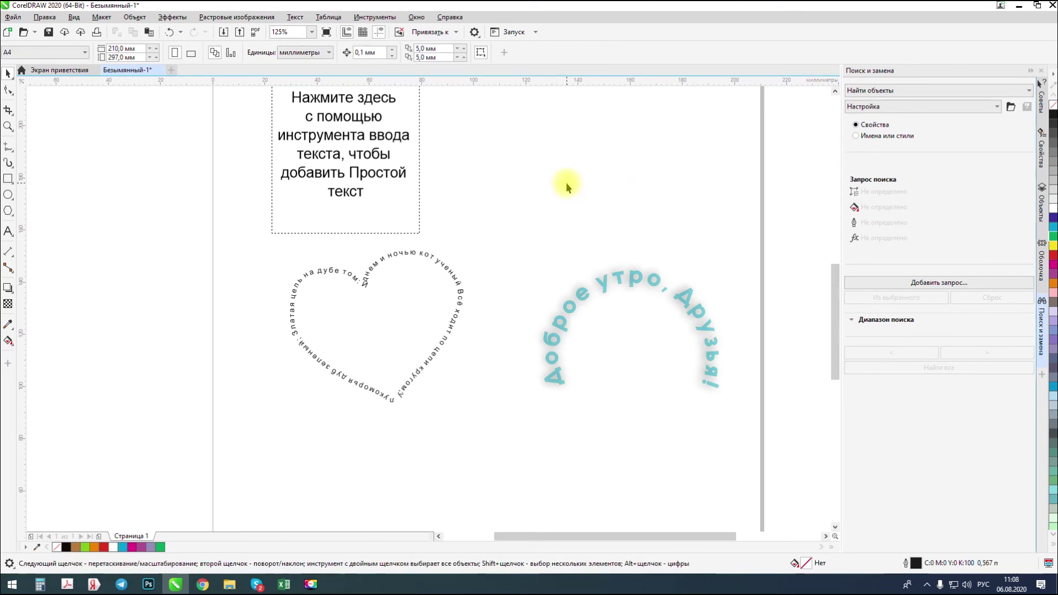